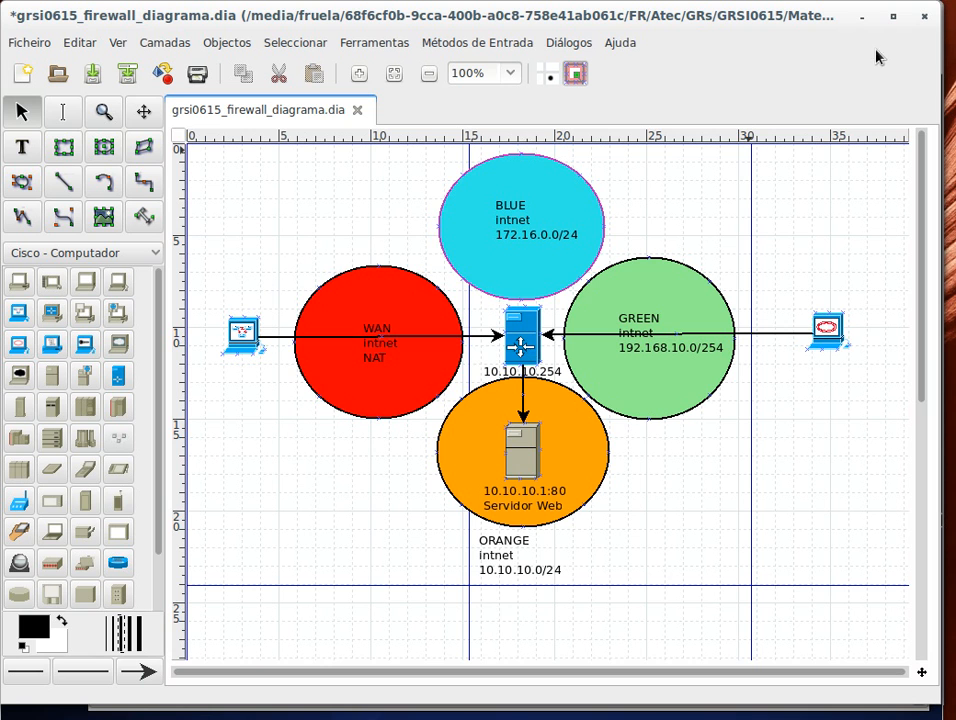
{"action": "left_click", "coordinate": [863, 20]}
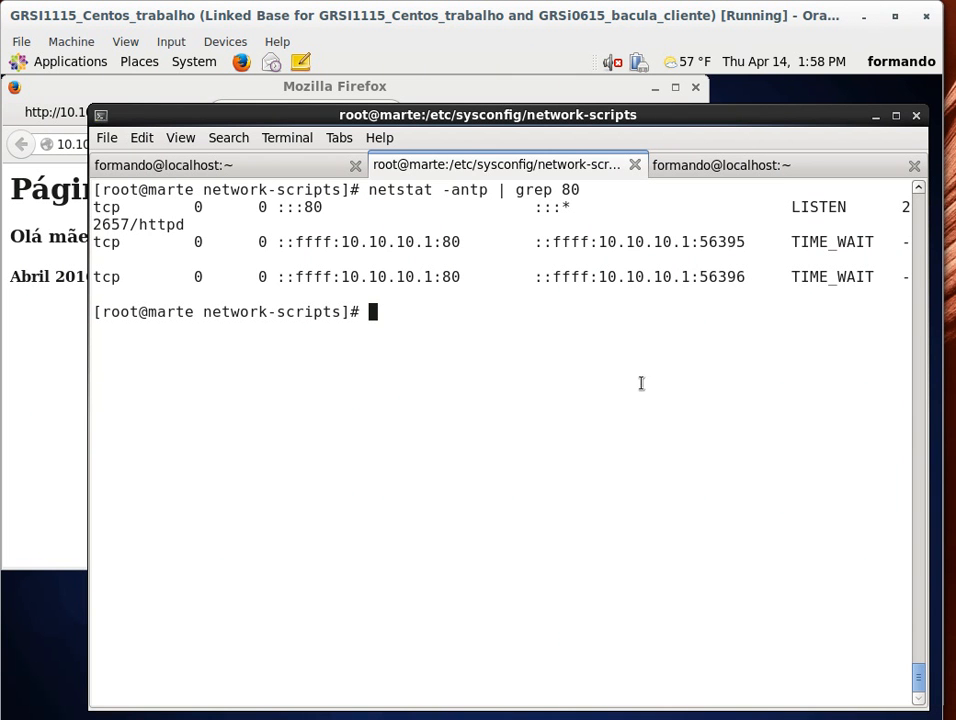
{"action": "left_click", "coordinate": [73, 367]}
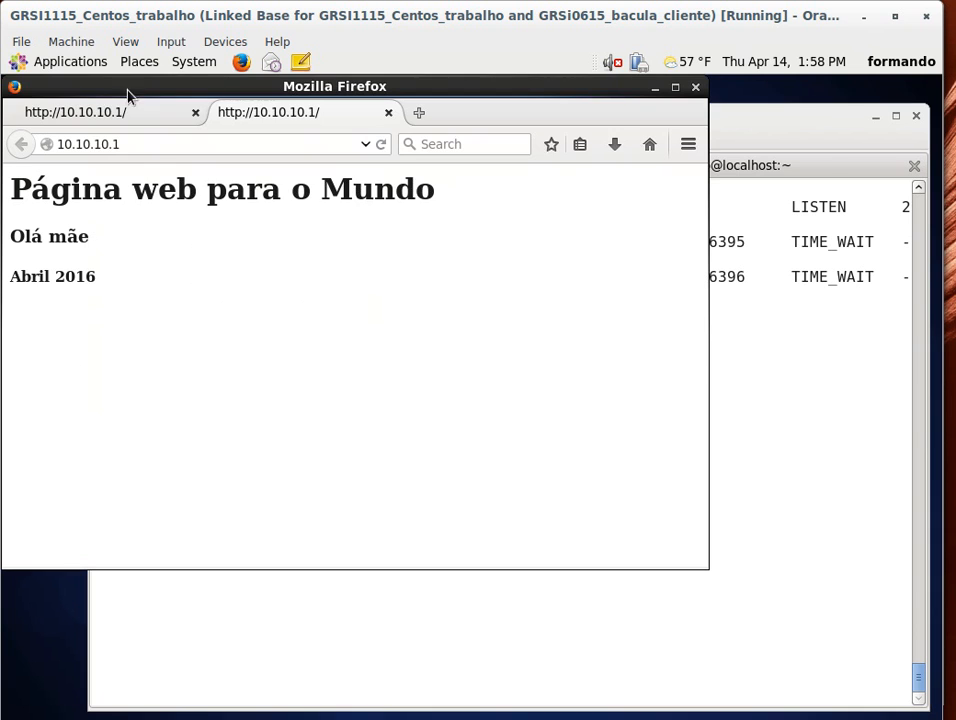
{"action": "left_click", "coordinate": [140, 144]}
{"action": "left_click", "coordinate": [180, 173]}
{"action": "key", "text": "alt+Tab"}
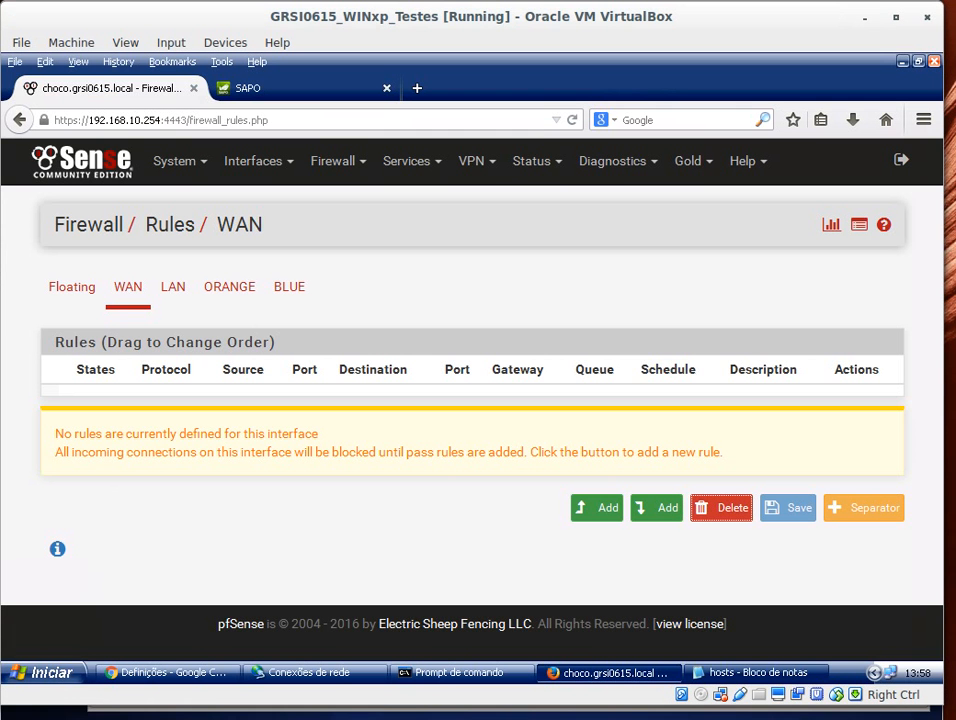
Step: Open Firewall Aliases and add a new IP alias named srv_centos_dmz
{"action": "left_click", "coordinate": [336, 168]}
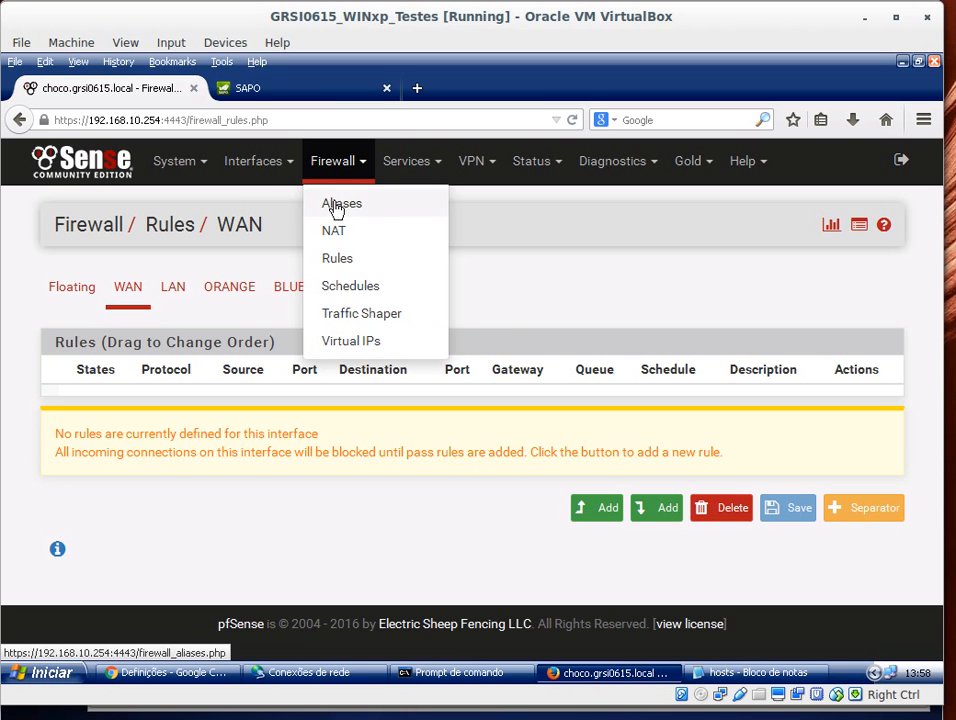
{"action": "left_click", "coordinate": [335, 207]}
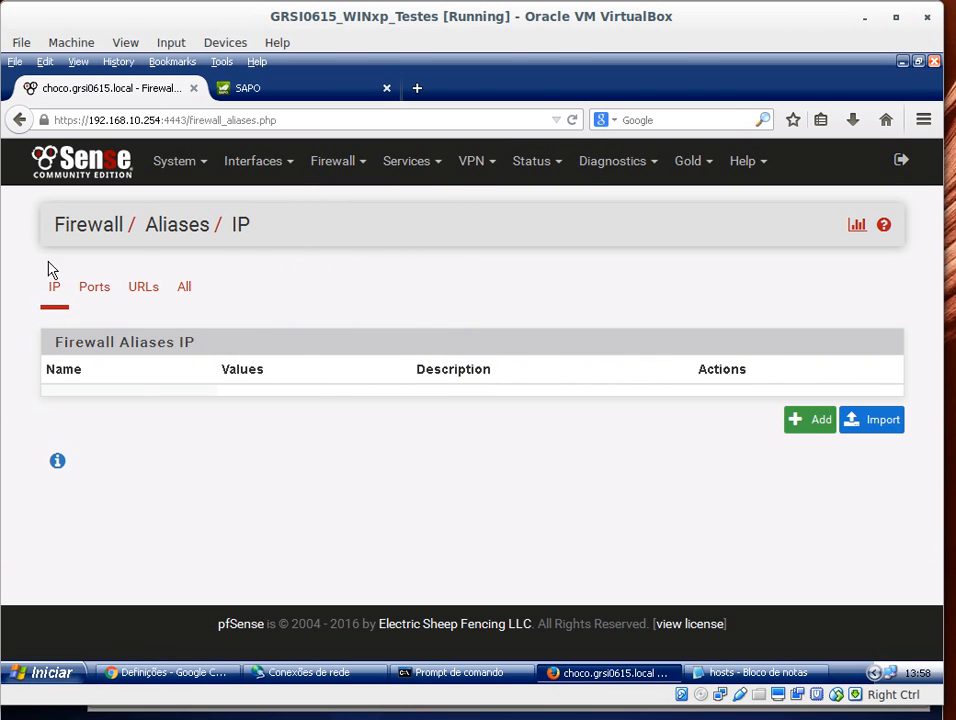
{"action": "left_click", "coordinate": [813, 428]}
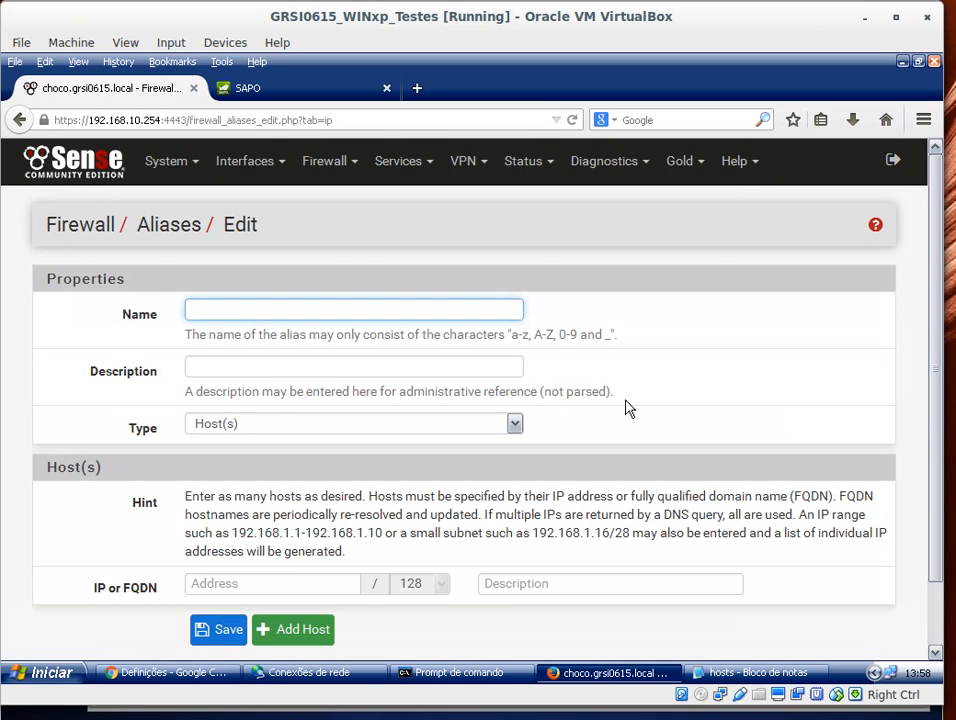
{"action": "type", "text": "Srv"}
{"action": "key", "text": "BackSpace"}
{"action": "key", "text": "BackSpace"}
{"action": "type", "text": "srv_centos_dmz"}
Step: Set the alias description to Servidor de servicos para exterior
{"action": "left_click", "coordinate": [363, 357]}
{"action": "type", "text": "Servi"}
{"action": "type", "text": "vodr de"}
{"action": "key", "text": "BackSpace"}
{"action": "key", "text": "BackSpace"}
{"action": "key", "text": "BackSpace"}
{"action": "key", "text": "BackSpace"}
{"action": "key", "text": "BackSpace"}
{"action": "key", "text": "BackSpace"}
{"action": "key", "text": "BackSpace"}
{"action": "key", "text": "BackSpace"}
{"action": "type", "text": "idor de"}
{"action": "type", "text": " d"}
{"action": "key", "text": "BackSpace"}
{"action": "type", "text": "servicos para exterior"}
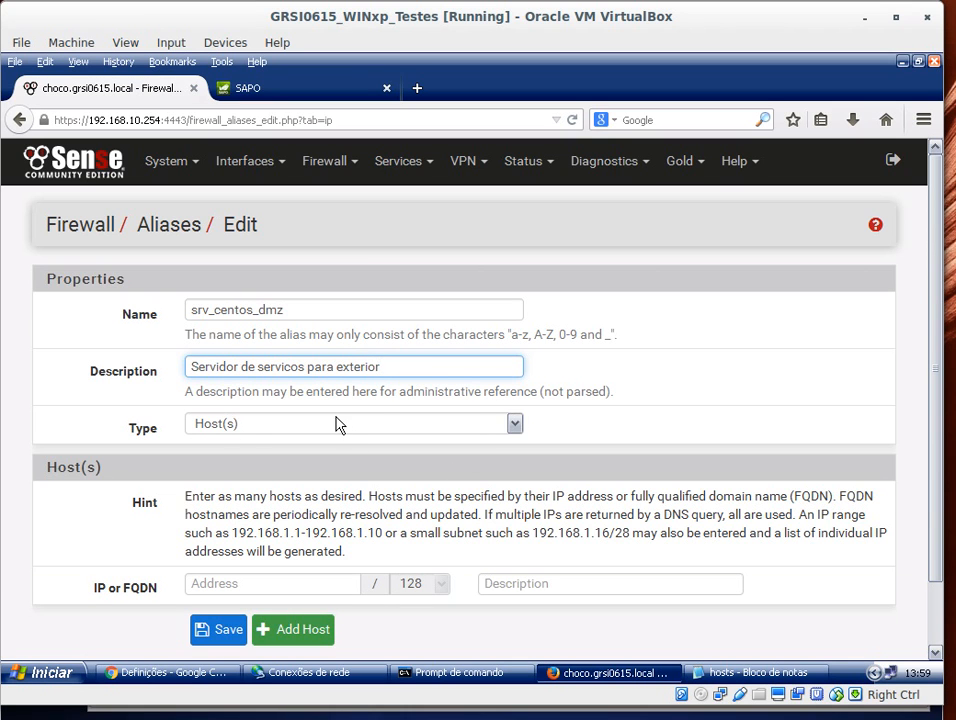
Step: Keep the Host(s) type, enter host 10.10.10.1 with /32, save the alias and apply the changes
{"action": "left_click", "coordinate": [514, 426]}
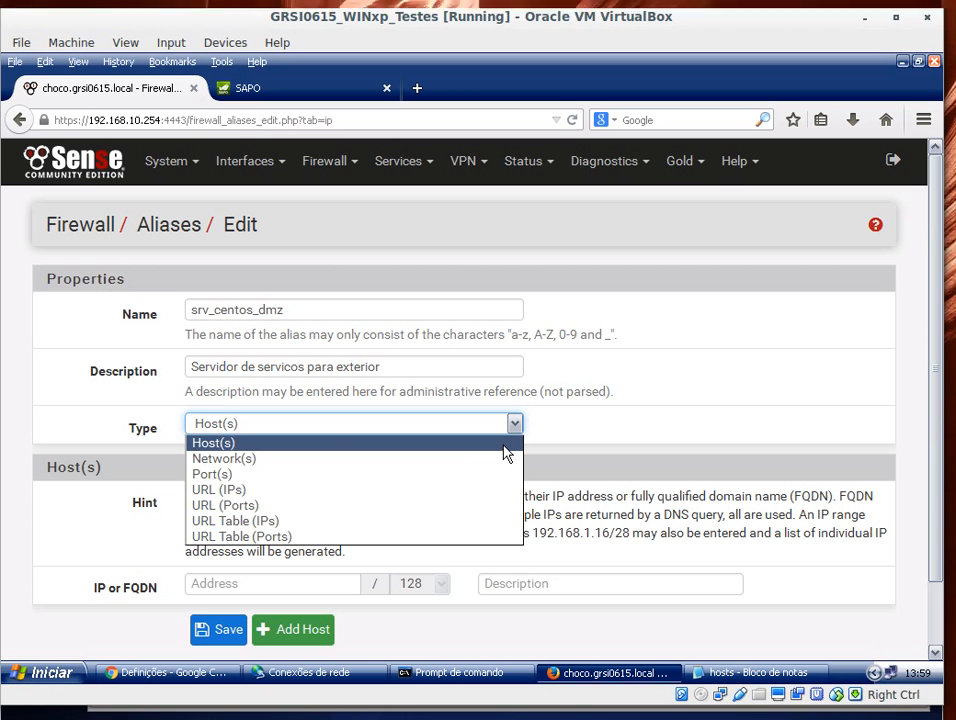
{"action": "left_click", "coordinate": [504, 447]}
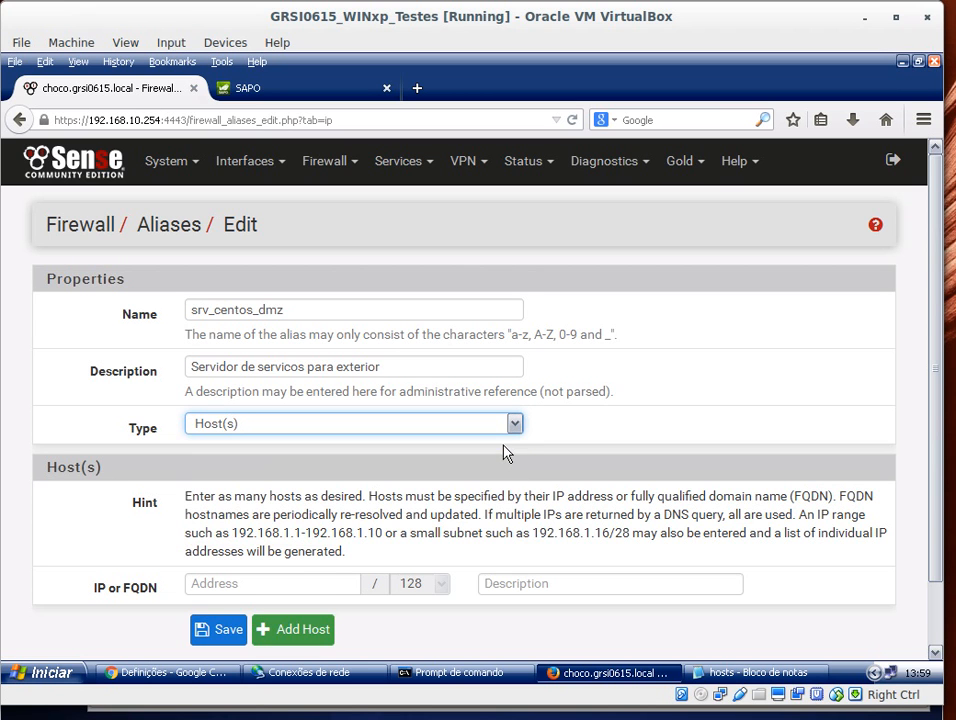
{"action": "scroll", "coordinate": [534, 491], "scroll_direction": "down", "scroll_amount": 2}
{"action": "left_click", "coordinate": [291, 521]}
{"action": "type", "text": "10.10"}
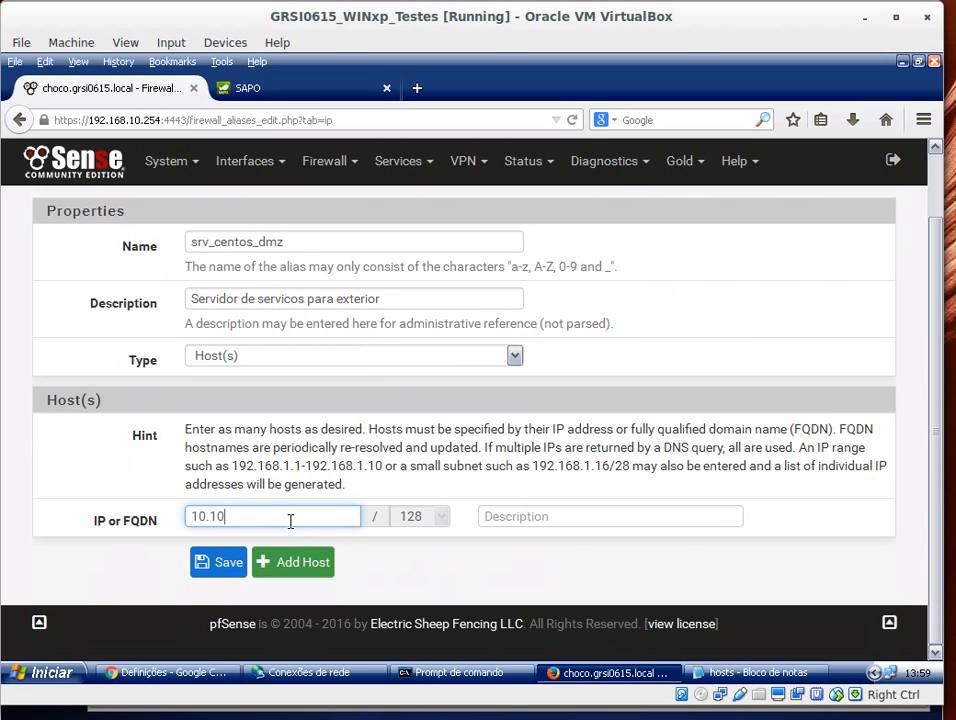
{"action": "type", "text": ".10.1"}
{"action": "left_click", "coordinate": [416, 561]}
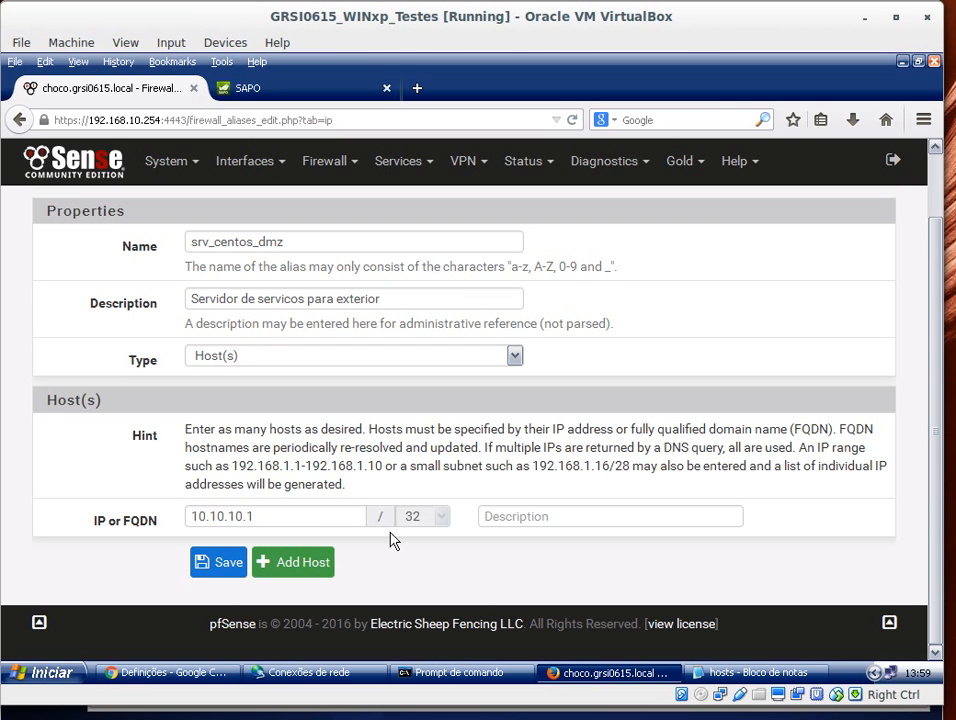
{"action": "left_click", "coordinate": [220, 564]}
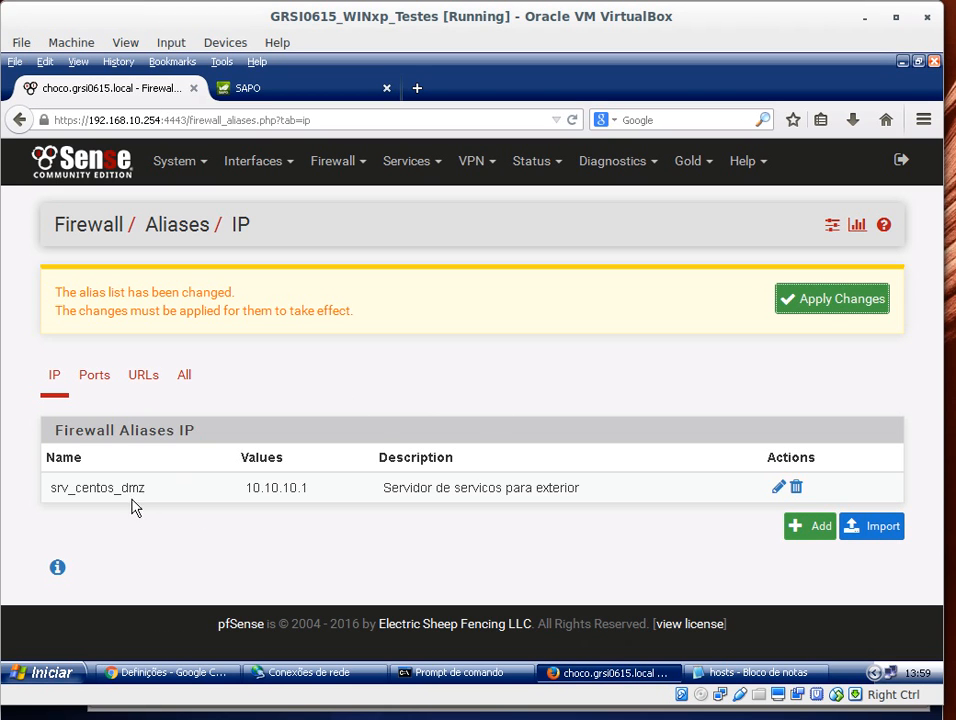
{"action": "left_click", "coordinate": [828, 308]}
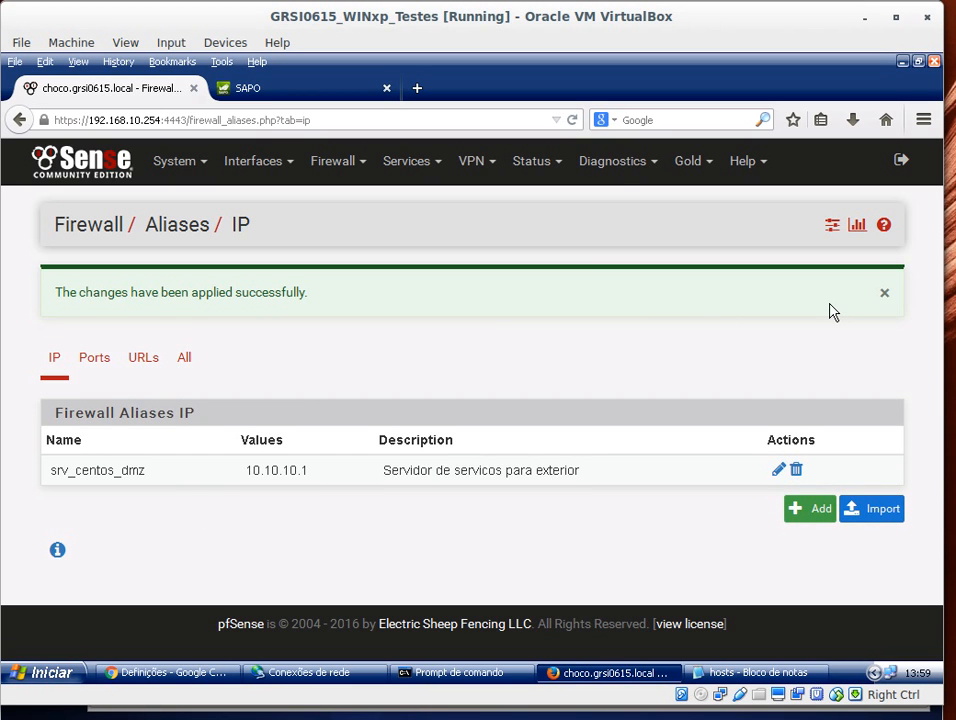
Step: Start a new port alias named http with description Porta acesso http normal
{"action": "left_click", "coordinate": [99, 360]}
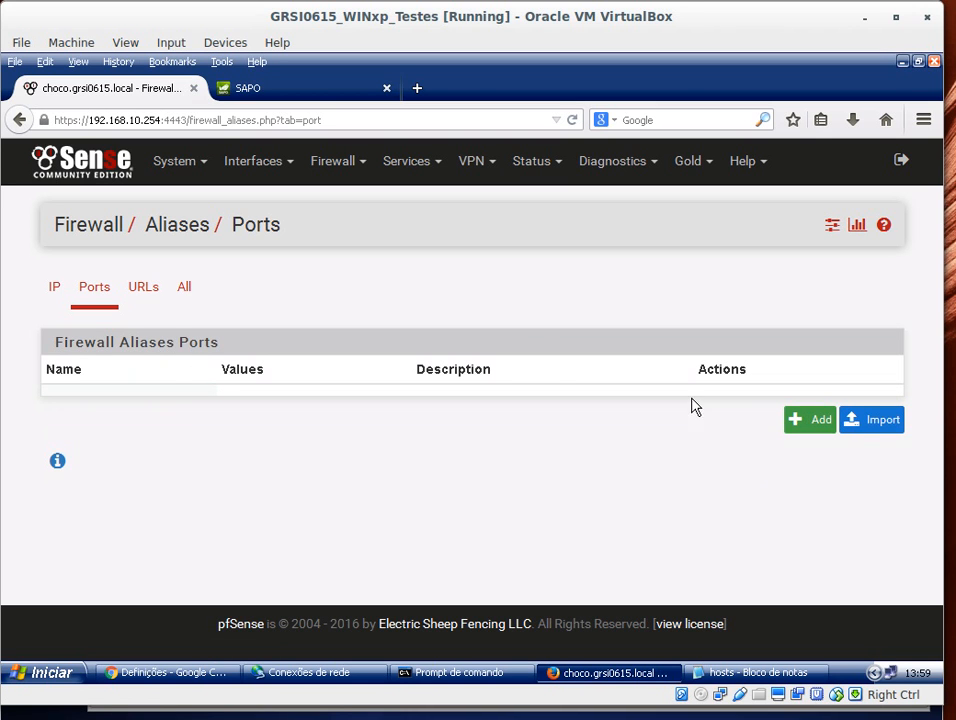
{"action": "left_click", "coordinate": [806, 423]}
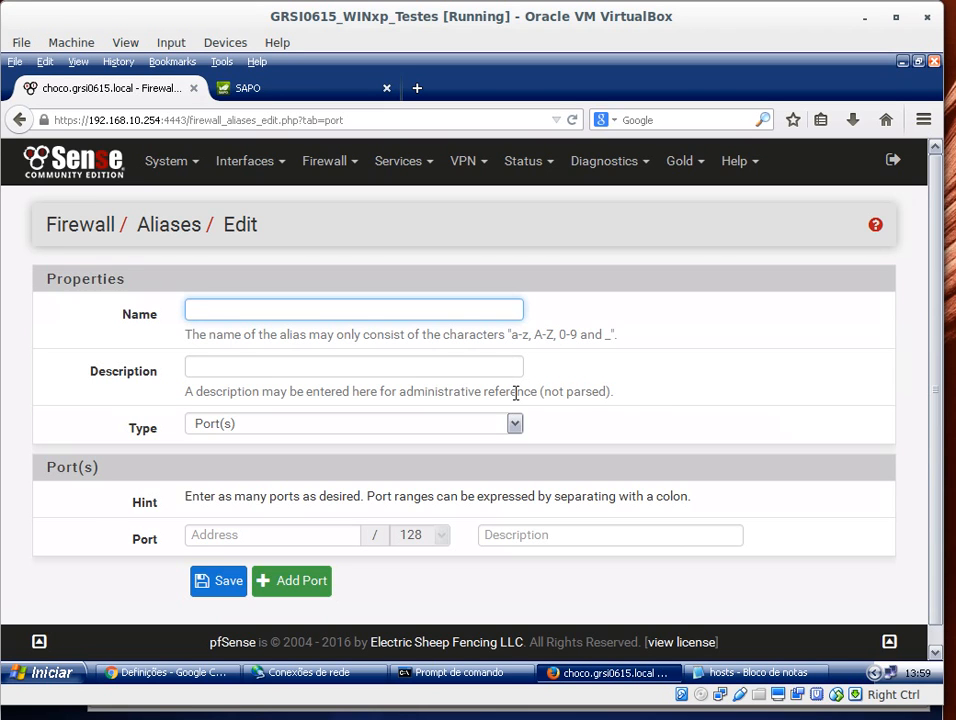
{"action": "type", "text": "http"}
{"action": "left_click", "coordinate": [276, 371]}
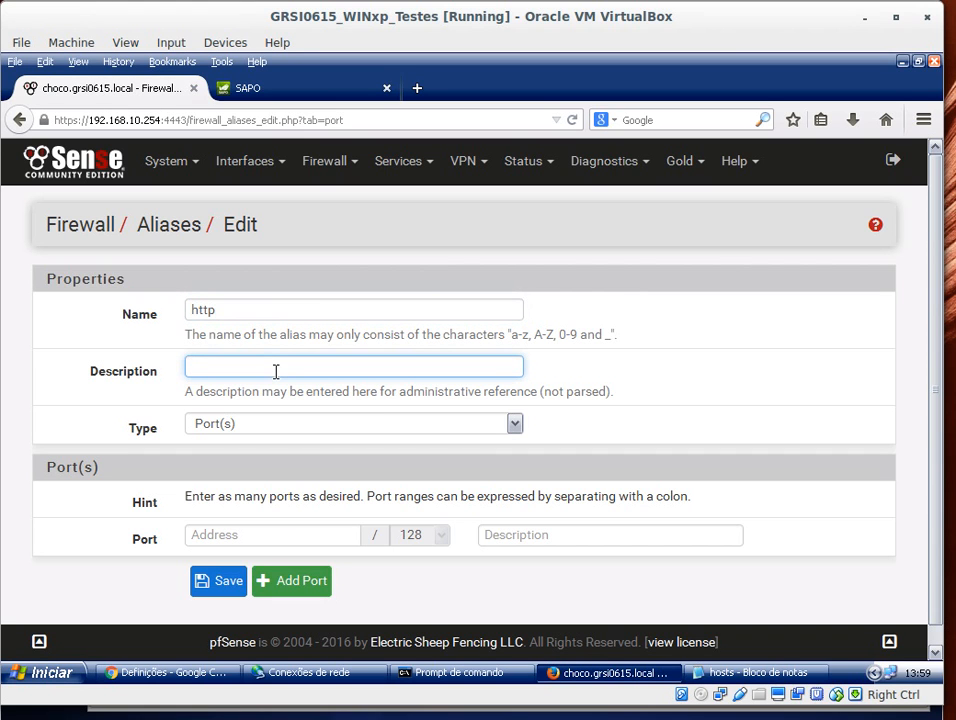
{"action": "type", "text": "Porta acesso http normal"}
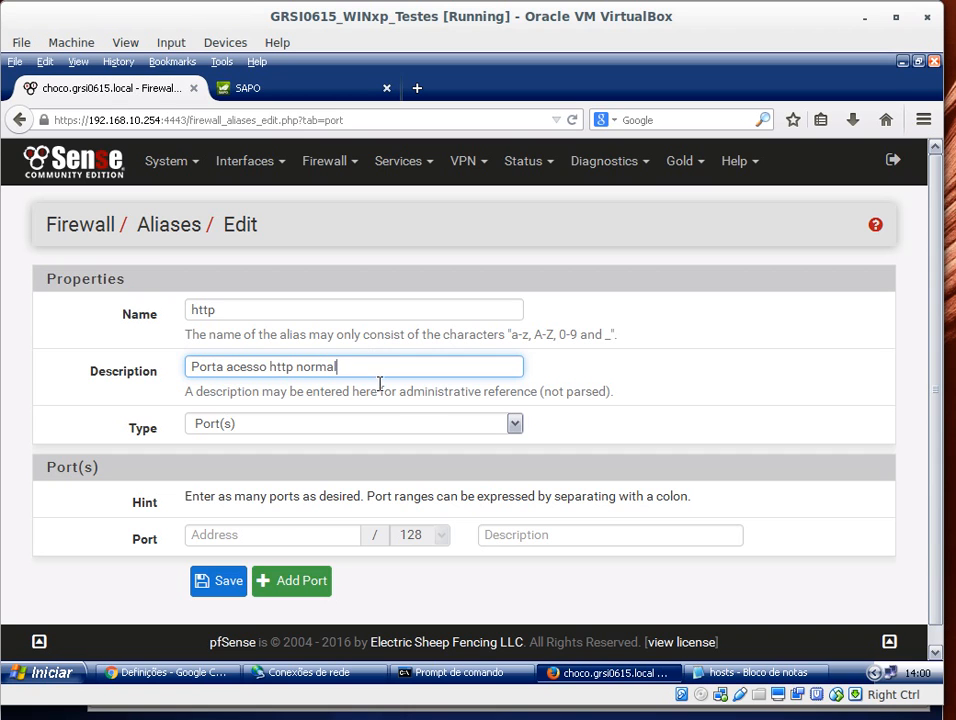
Step: Enter port 80 and try to save the port alias
{"action": "left_click", "coordinate": [310, 532]}
{"action": "type", "text": "80"}
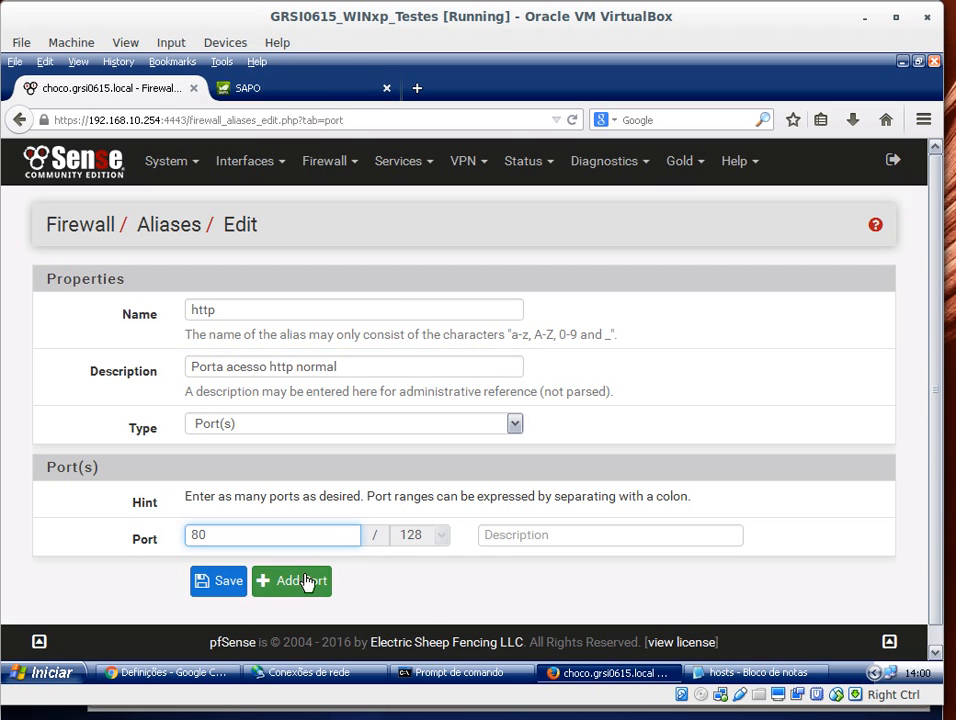
{"action": "left_click", "coordinate": [232, 578]}
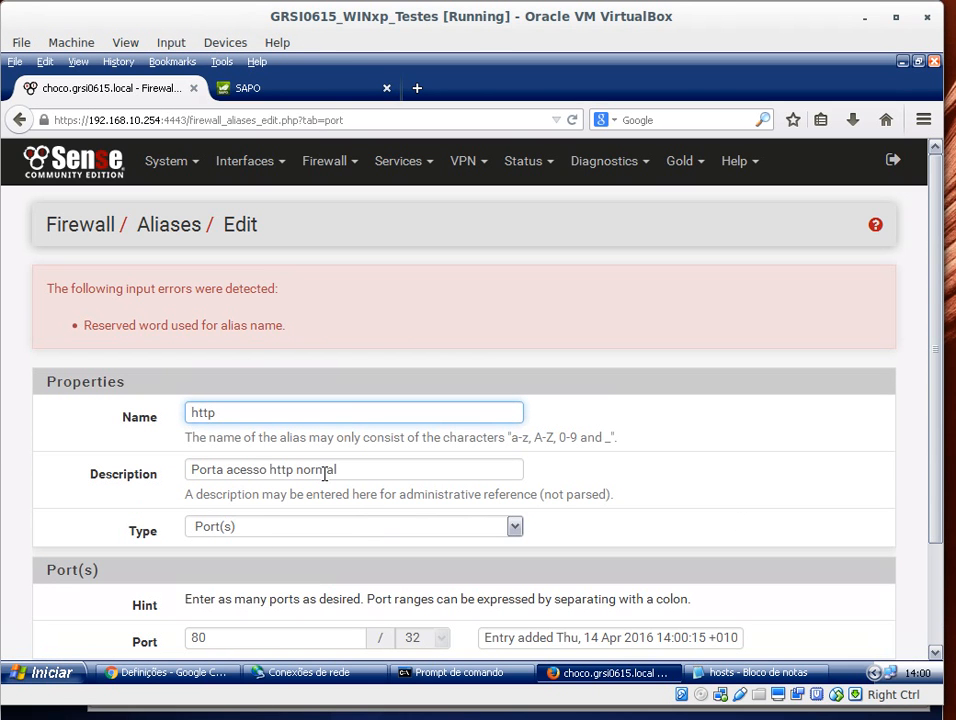
Step: Rename the port alias to http_dmz, save it and apply the changes
{"action": "double_click", "coordinate": [224, 412]}
{"action": "type", "text": "http_"}
{"action": "type", "text": "dmz"}
{"action": "scroll", "coordinate": [750, 488], "scroll_direction": "down", "scroll_amount": 2}
{"action": "left_click", "coordinate": [215, 561]}
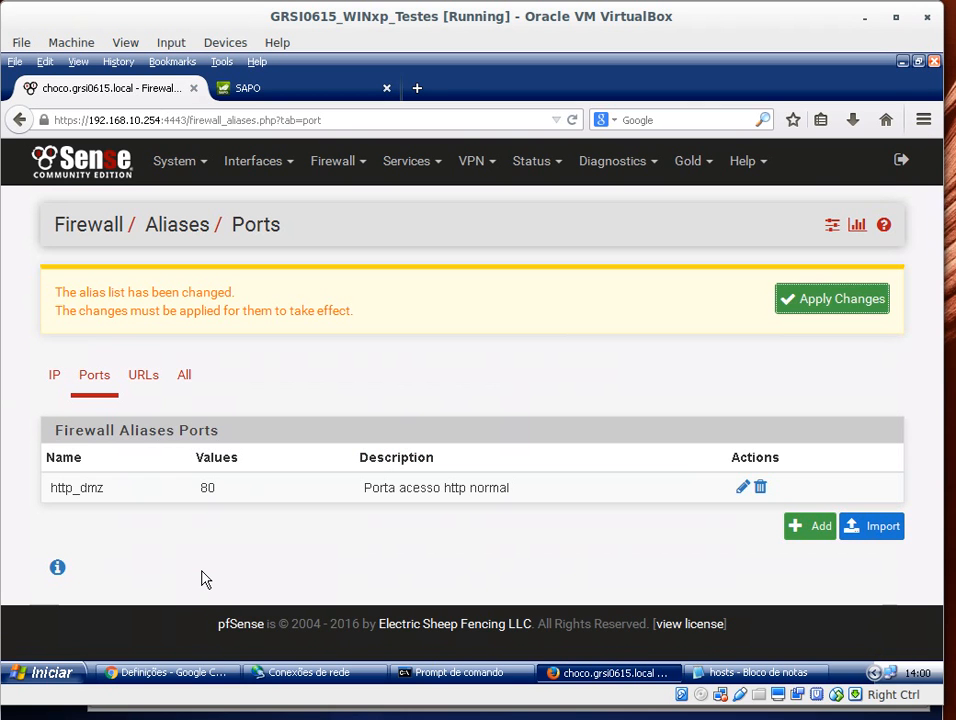
{"action": "left_click", "coordinate": [804, 305]}
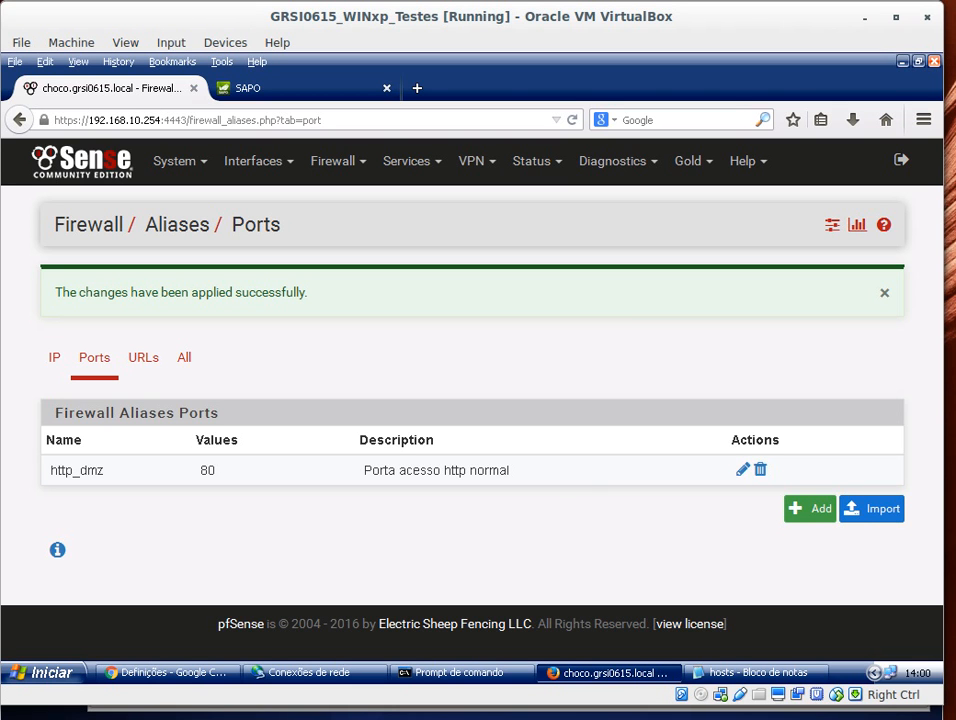
Step: Switch to the pfSense virtual machine console window
{"action": "key", "text": "alt+Tab"}
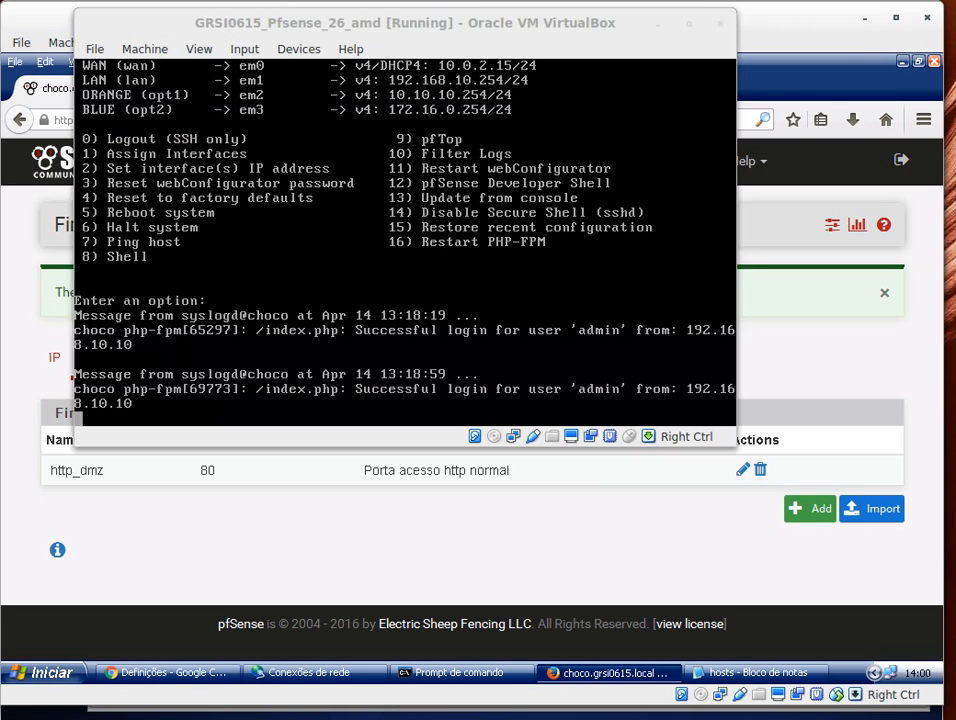
{"action": "key", "text": "Return"}
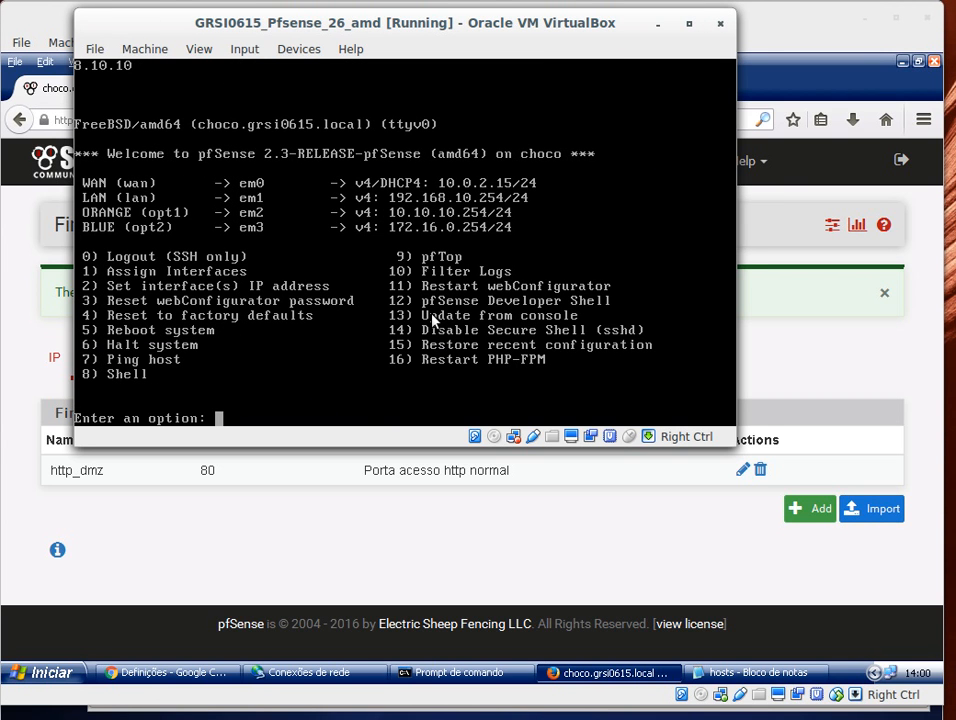
{"action": "key", "text": "Control_R+c"}
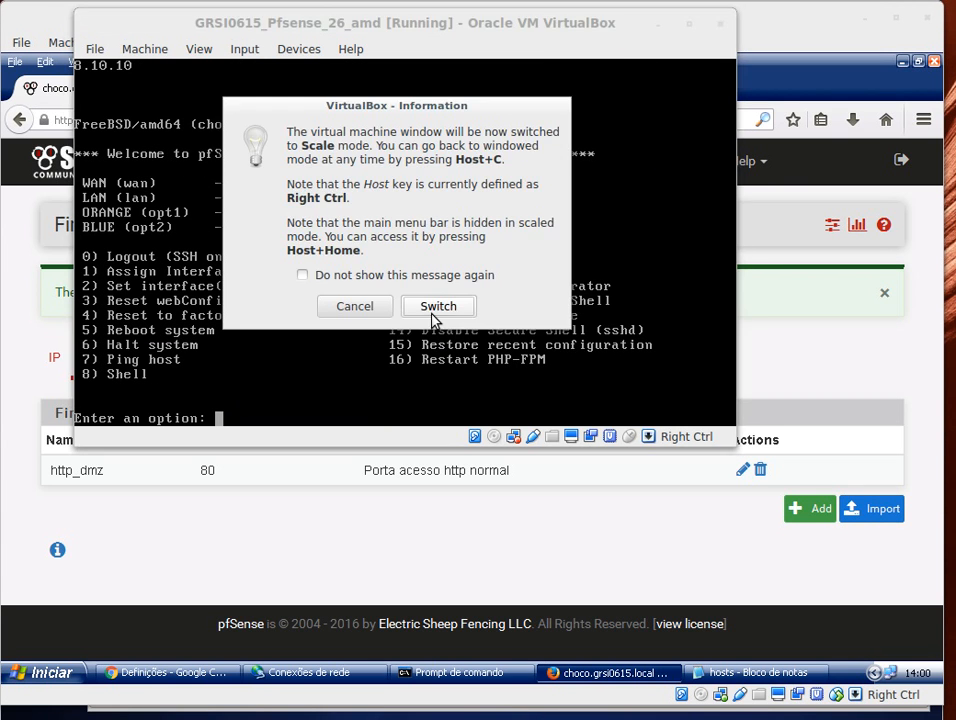
{"action": "left_click", "coordinate": [433, 314]}
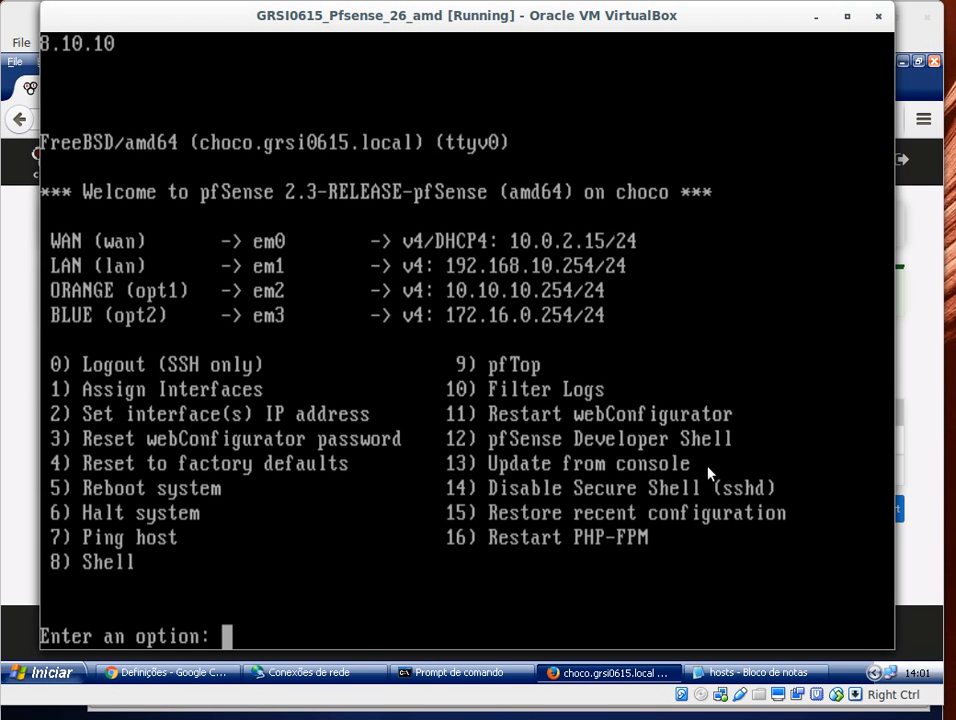
{"action": "key", "text": "ctrl+c"}
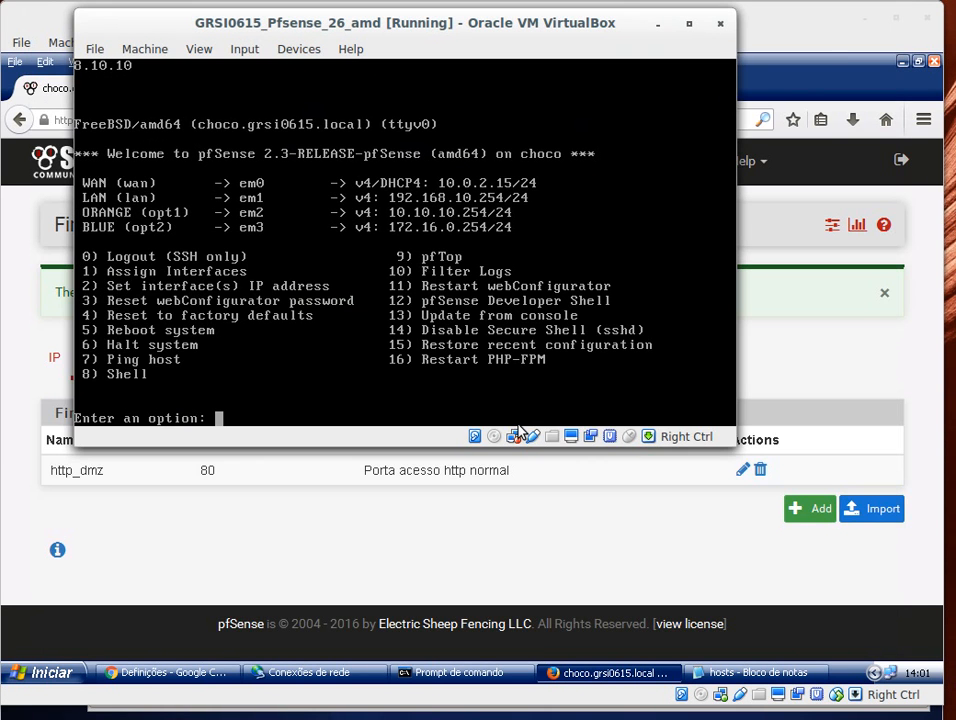
Step: Set the pfSense VM's Adapter 1 to attach as Bridged Adapter in its network settings
{"action": "right_click", "coordinate": [513, 436]}
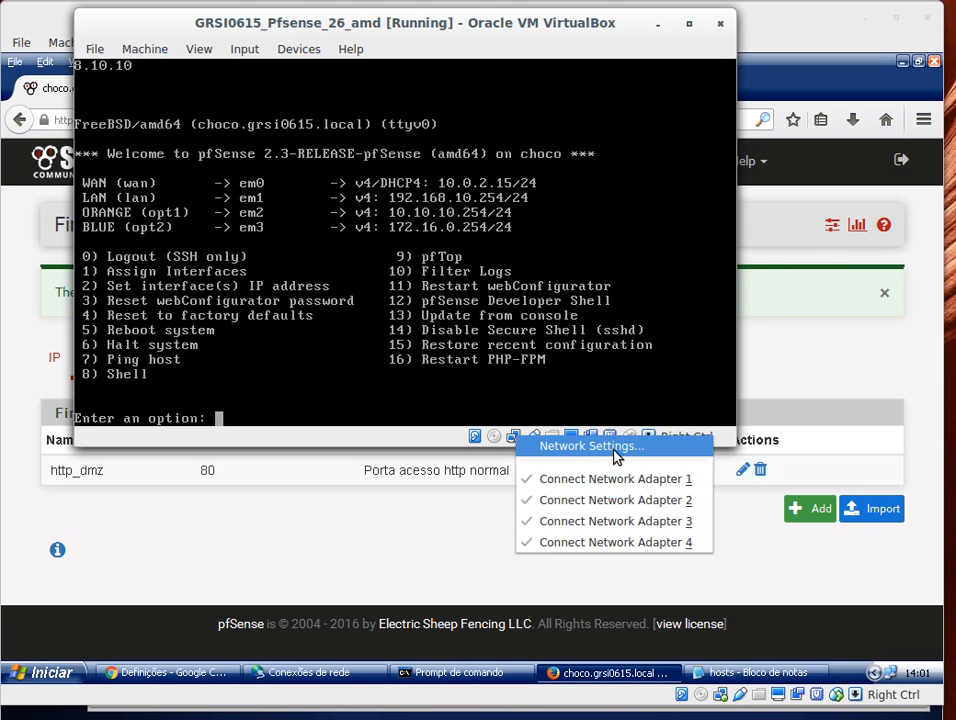
{"action": "left_click", "coordinate": [590, 446]}
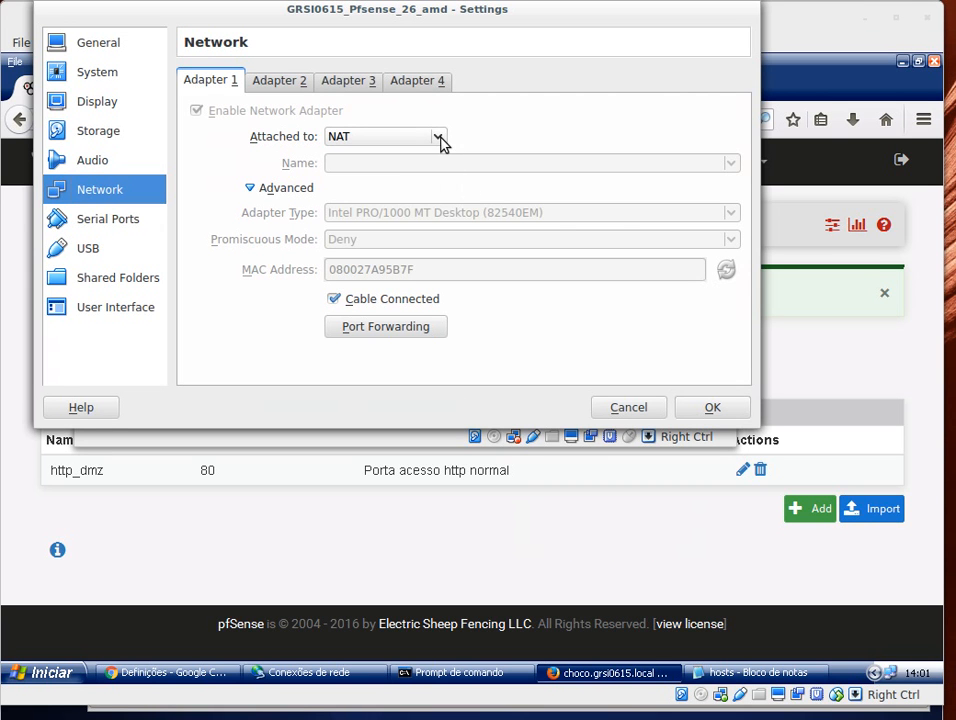
{"action": "left_click", "coordinate": [438, 137]}
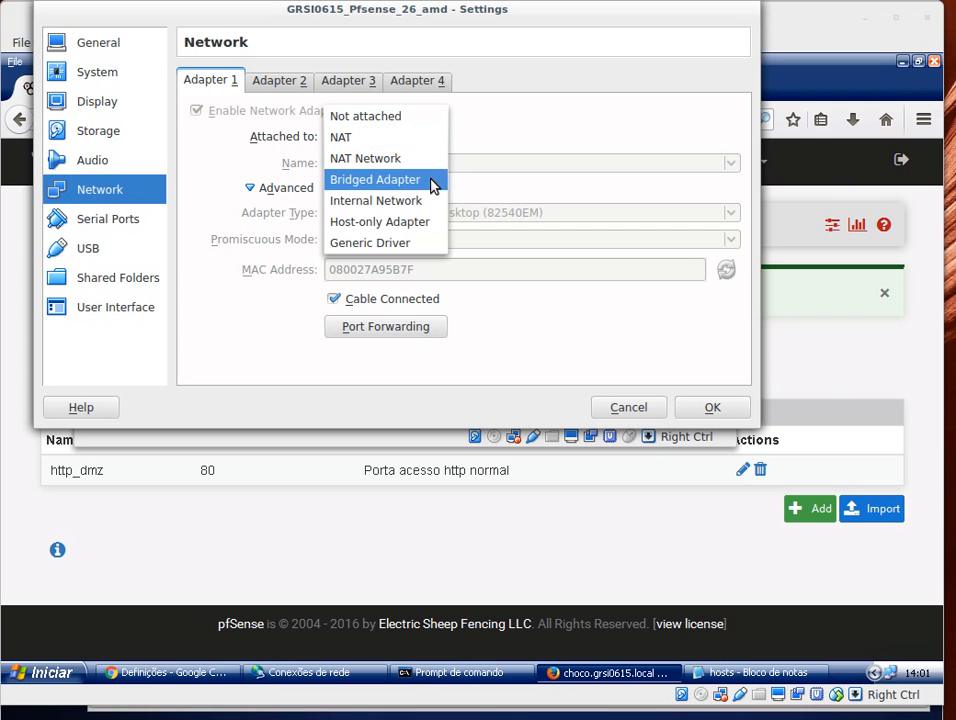
{"action": "left_click", "coordinate": [430, 181]}
{"action": "left_click", "coordinate": [716, 409]}
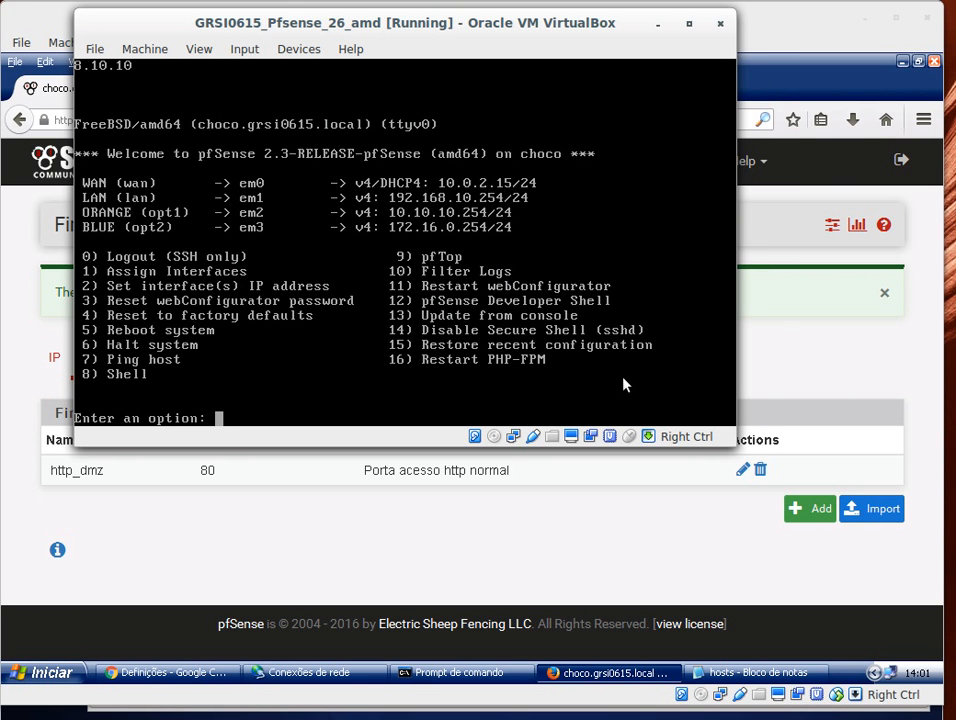
Step: Open the pfSense shell with option 8 and run ifconfig em0 to inspect the WAN interface
{"action": "key", "text": "ctrl+c"}
{"action": "key", "text": "Return"}
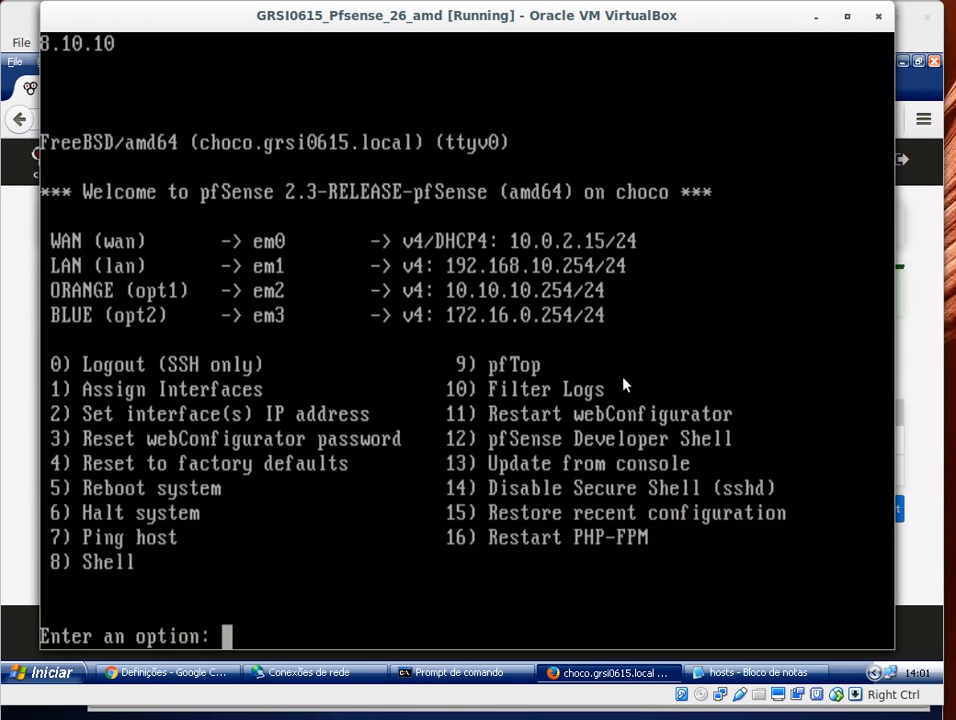
{"action": "type", "text": "8"}
{"action": "key", "text": "Return"}
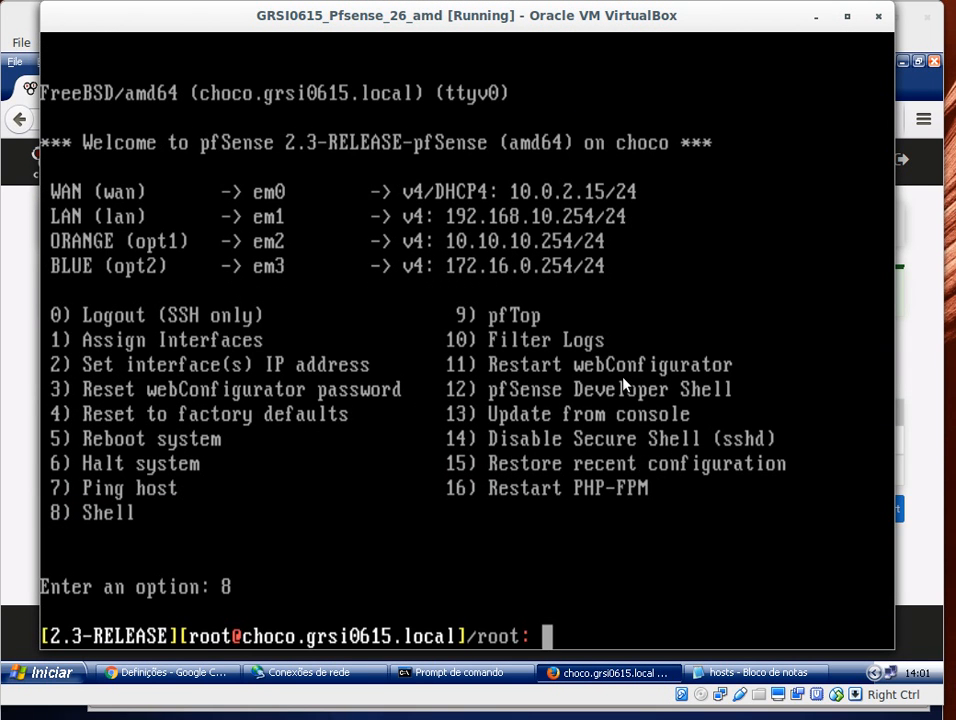
{"action": "type", "text": "ifcon"}
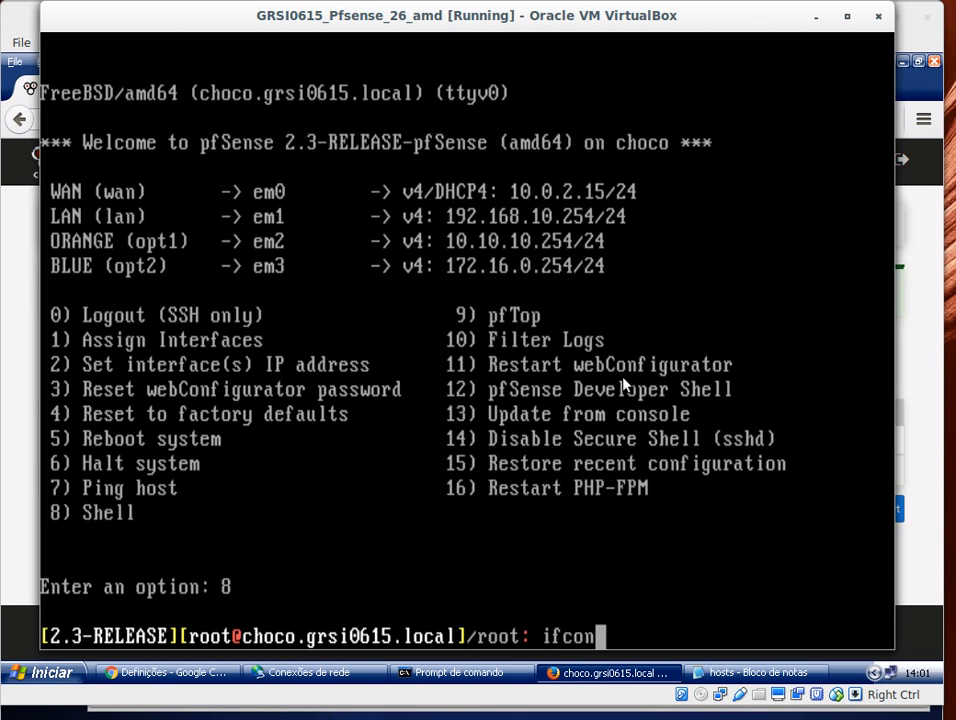
{"action": "type", "text": "fig em0"}
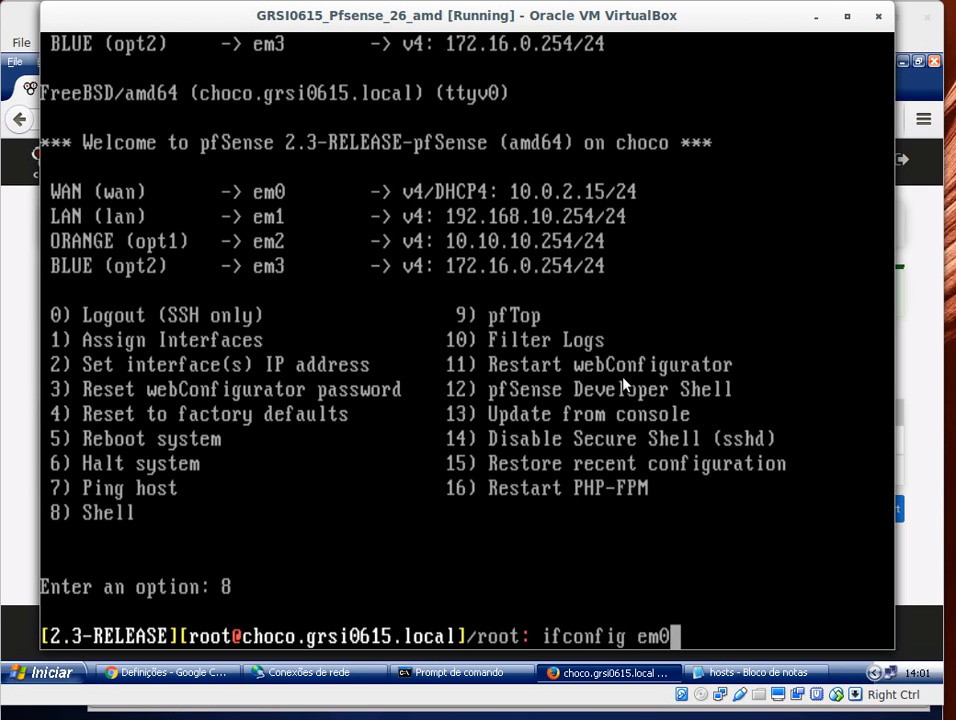
{"action": "key", "text": "Return"}
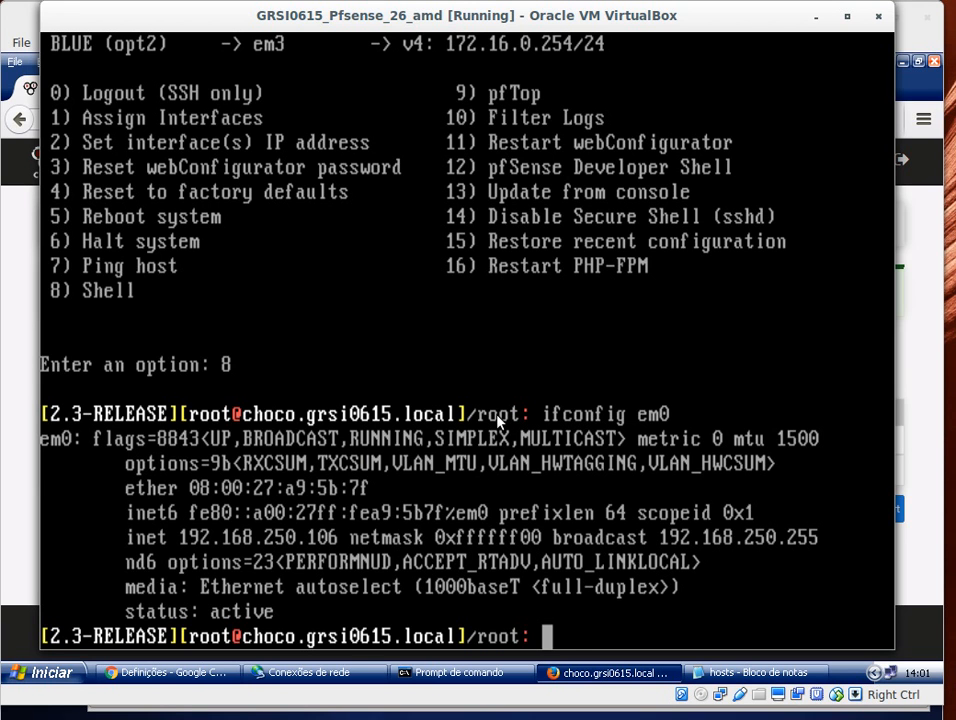
Step: Exit the pfSense shell back to the console menu
{"action": "type", "text": "exit"}
{"action": "key", "text": "Return"}
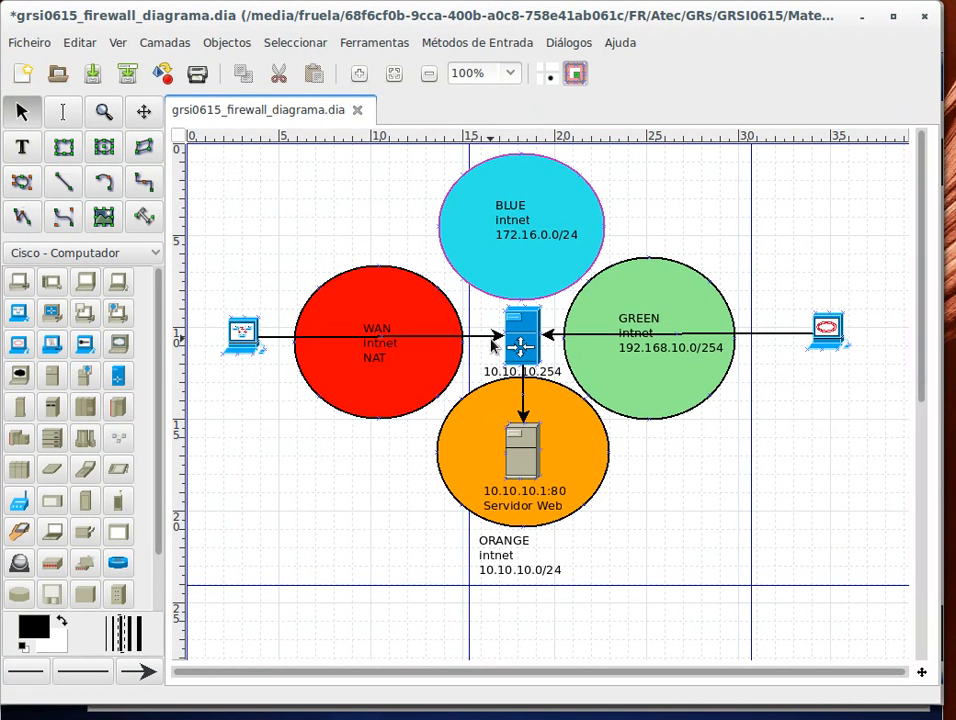
Step: Add a text label 192.168.250.106 to the network diagram and place it inside the WAN circle beside the firewall
{"action": "left_click", "coordinate": [21, 146]}
{"action": "left_click", "coordinate": [466, 309]}
{"action": "type", "text": "192"}
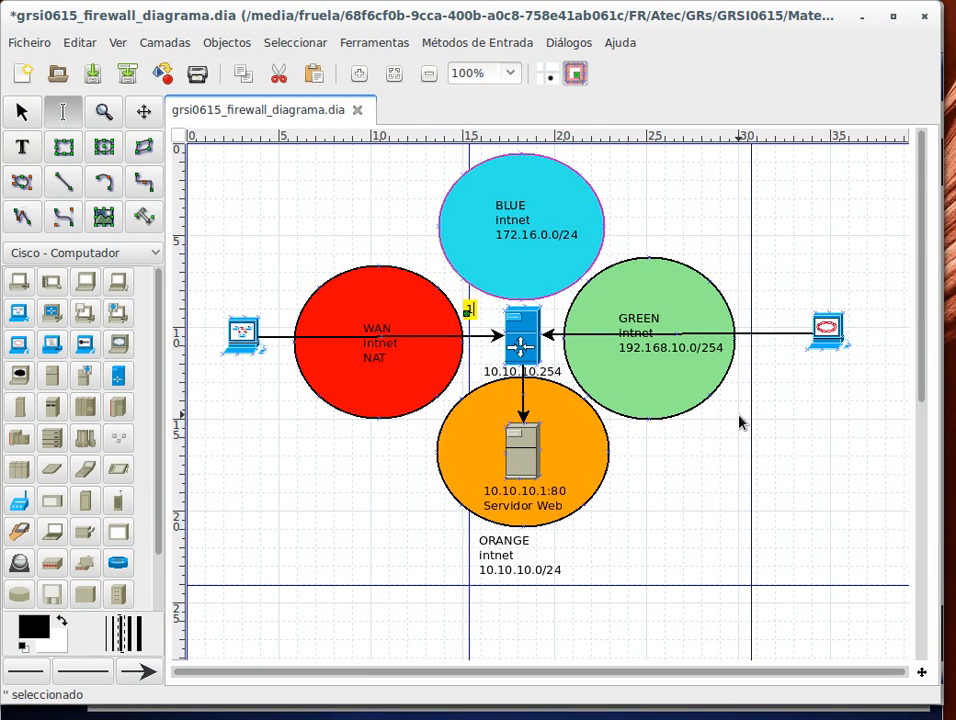
{"action": "type", "text": ".168.250.106"}
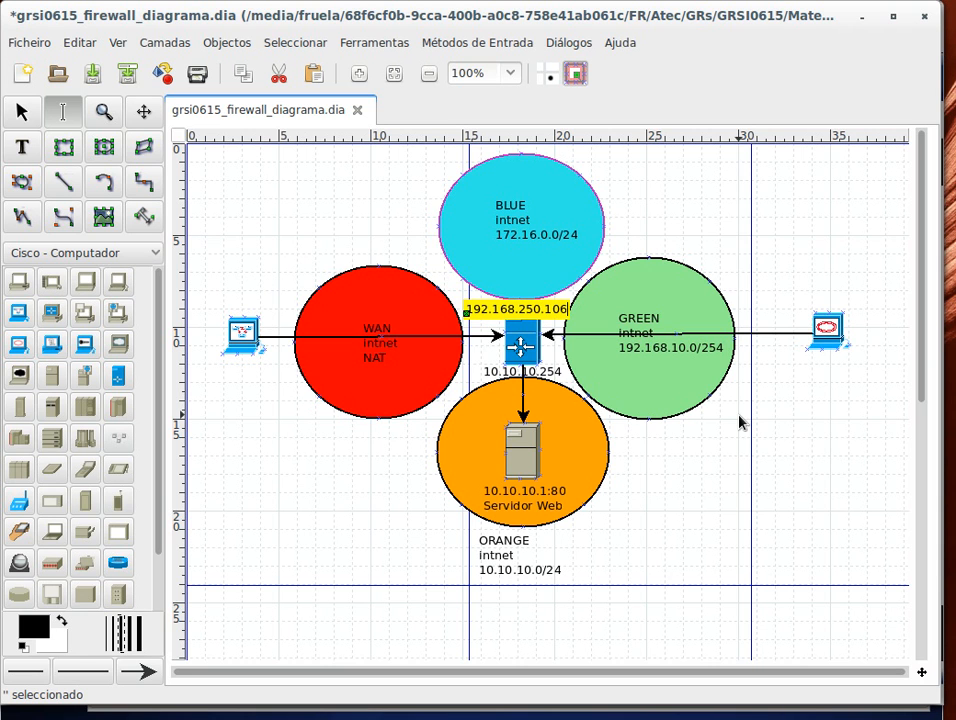
{"action": "left_click", "coordinate": [794, 427]}
{"action": "left_click_drag", "start_coordinate": [536, 317], "coordinate": [470, 329]}
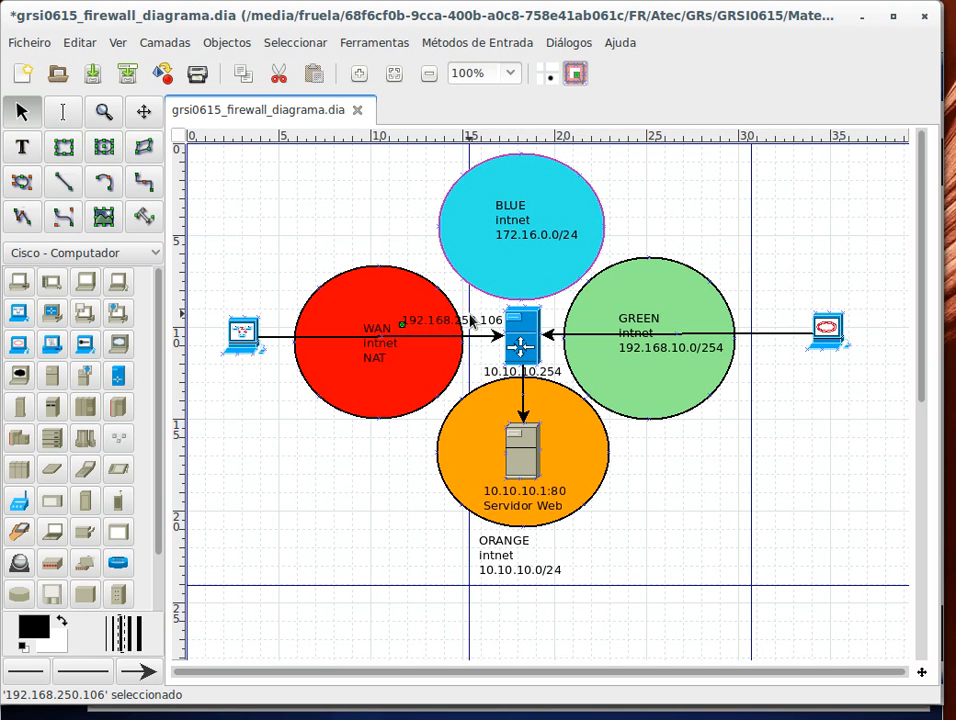
{"action": "left_click_drag", "start_coordinate": [461, 322], "coordinate": [452, 322]}
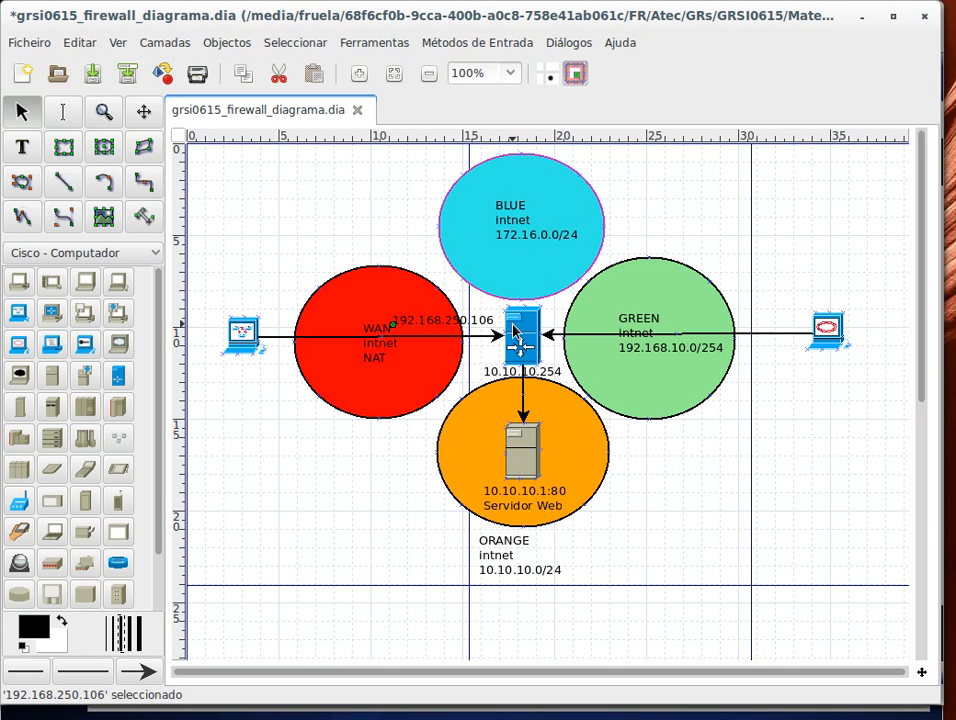
Step: Return to the browser and open the firewall's NAT Port Forward page
{"action": "left_click", "coordinate": [860, 20]}
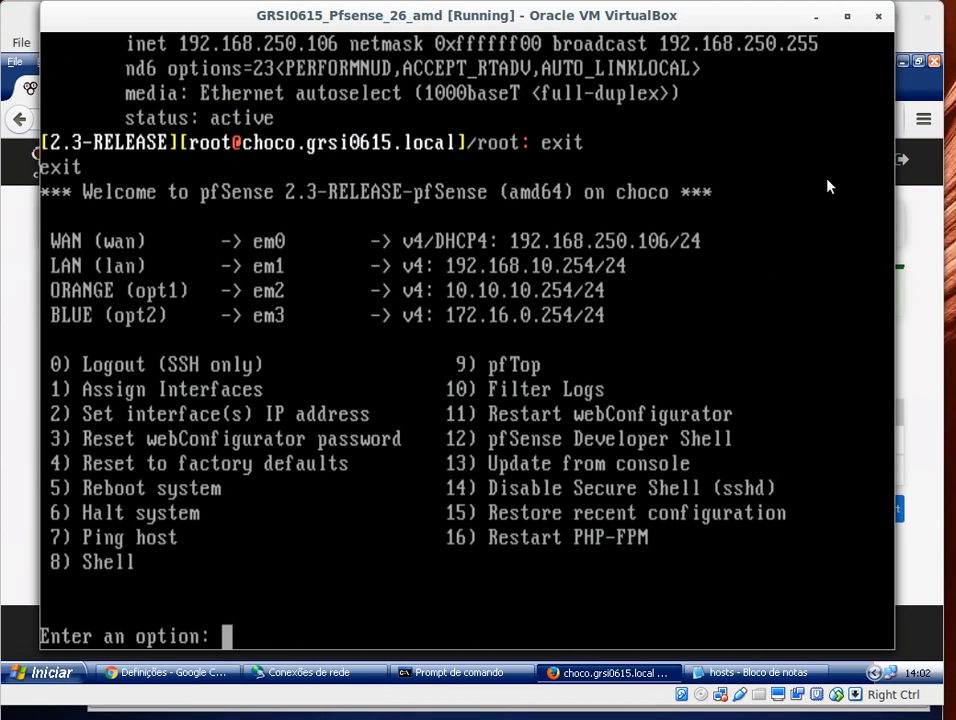
{"action": "left_click", "coordinate": [816, 17]}
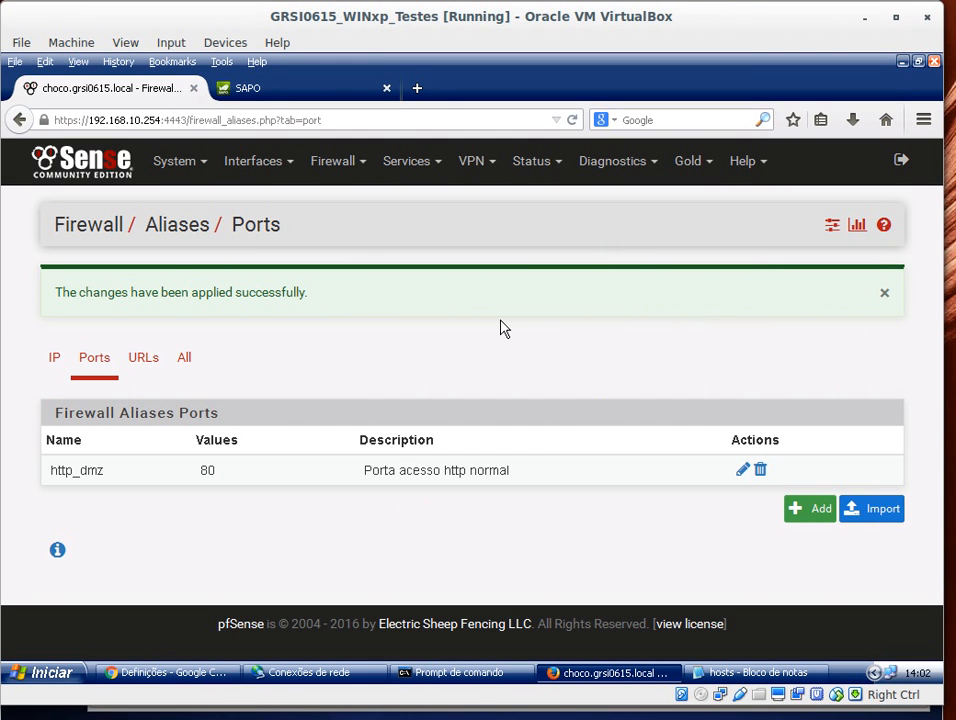
{"action": "left_click", "coordinate": [348, 168]}
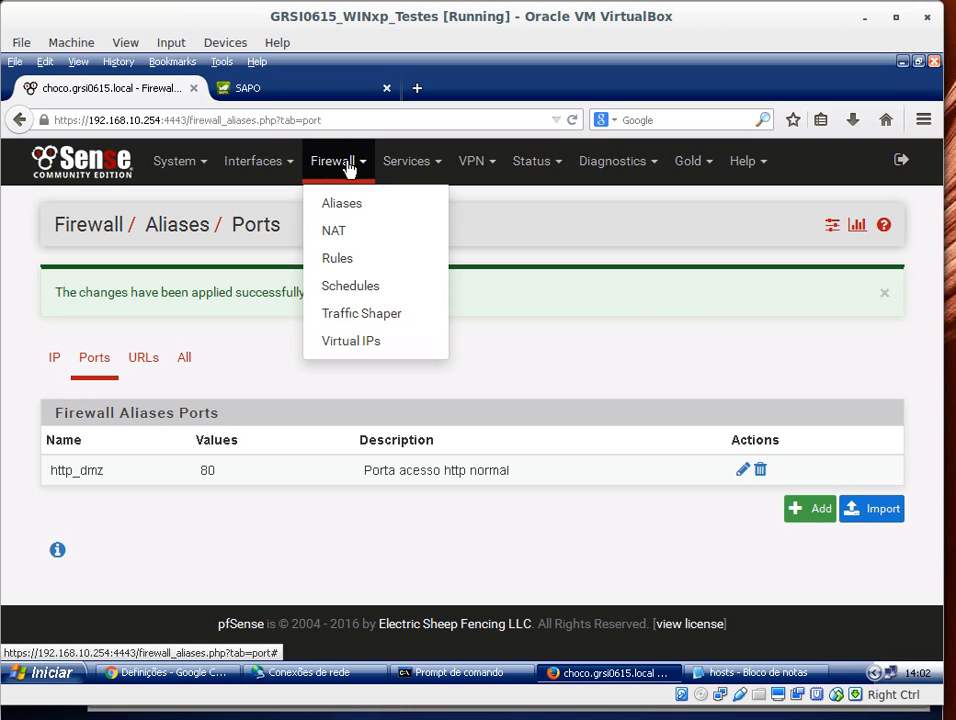
{"action": "left_click", "coordinate": [336, 233]}
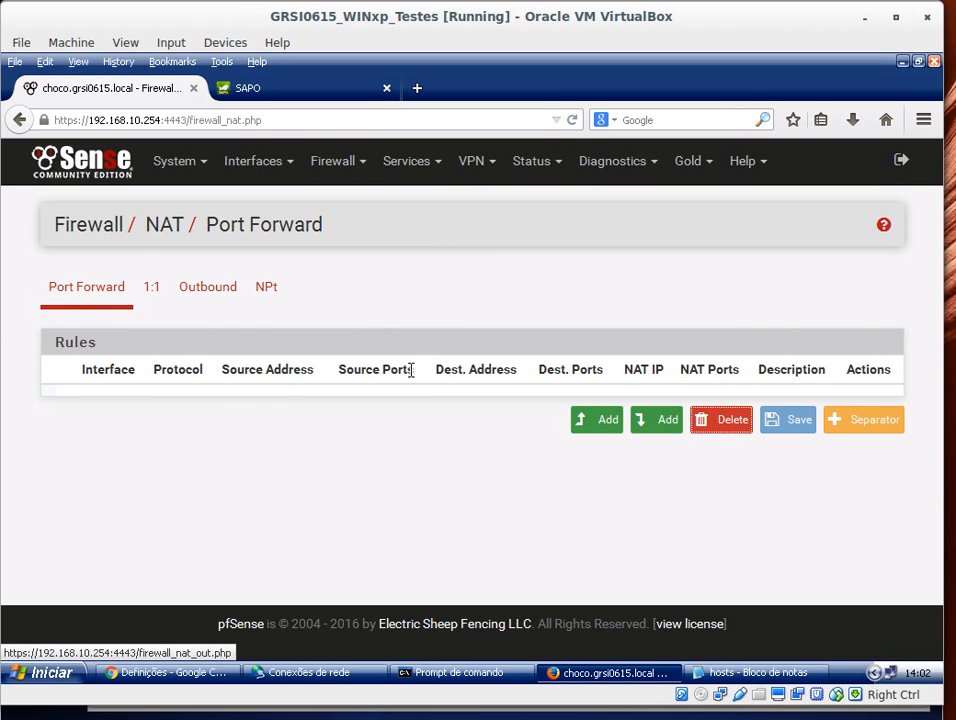
Step: Start adding a new port forward rule and review its edit form
{"action": "left_click", "coordinate": [605, 424]}
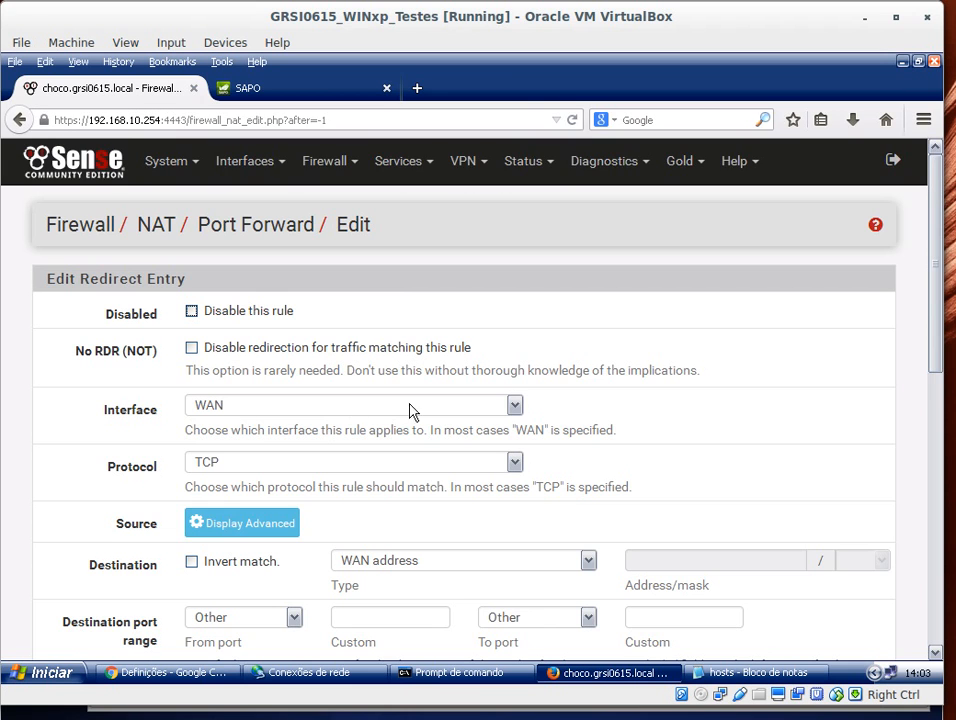
{"action": "scroll", "coordinate": [696, 402], "scroll_direction": "down", "scroll_amount": 4}
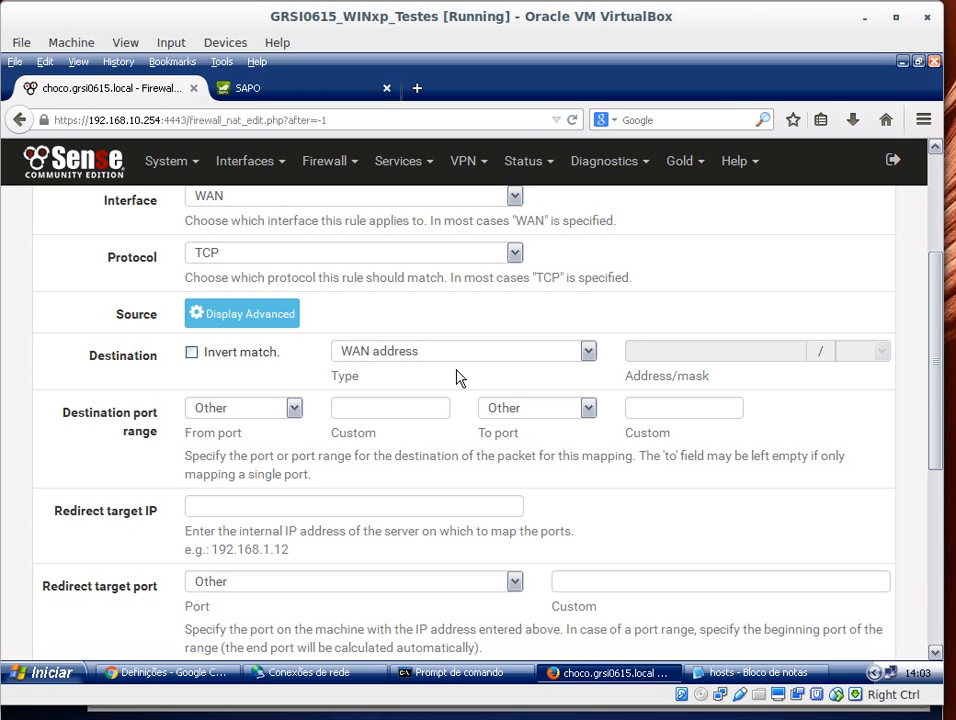
{"action": "scroll", "coordinate": [457, 374], "scroll_direction": "down", "scroll_amount": 4}
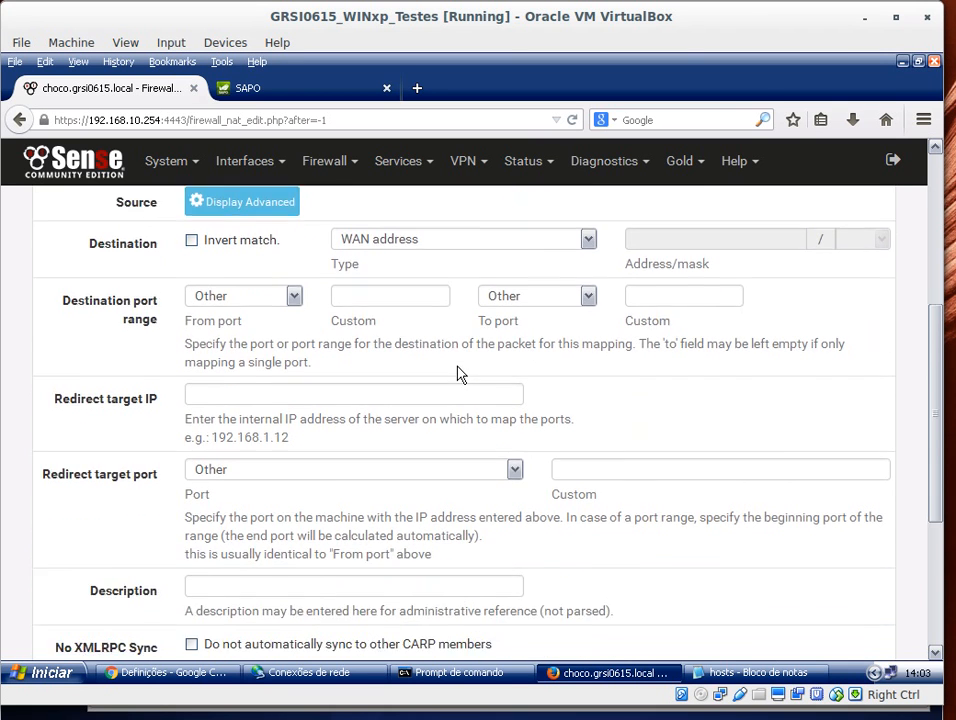
{"action": "scroll", "coordinate": [354, 356], "scroll_direction": "up", "scroll_amount": 2}
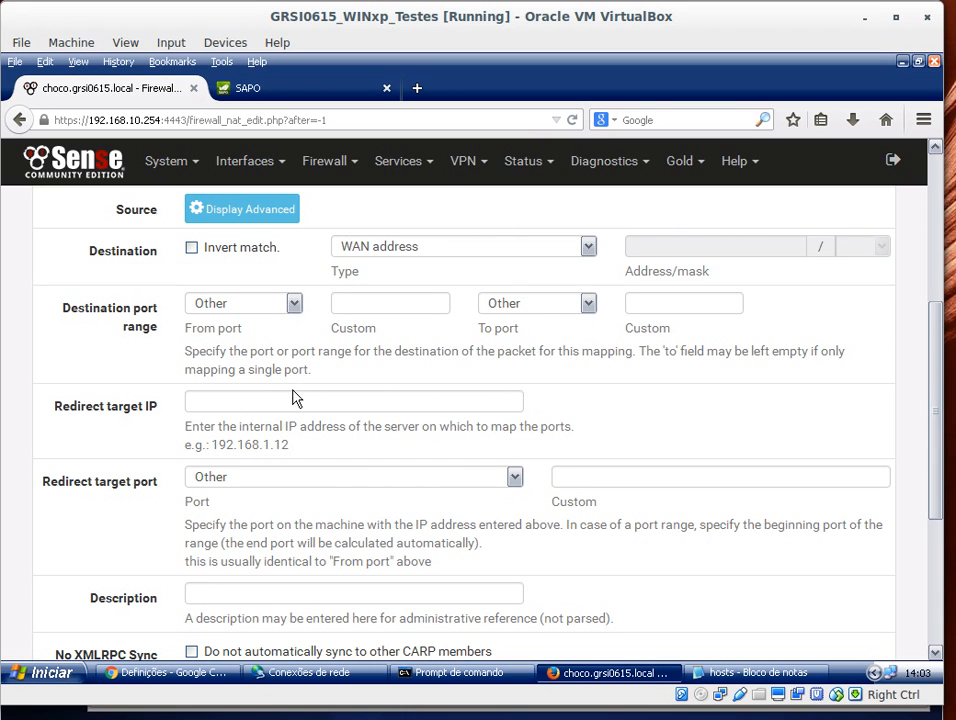
Step: Try setting the destination port range's custom start port to the http_dmz alias
{"action": "left_click", "coordinate": [293, 304]}
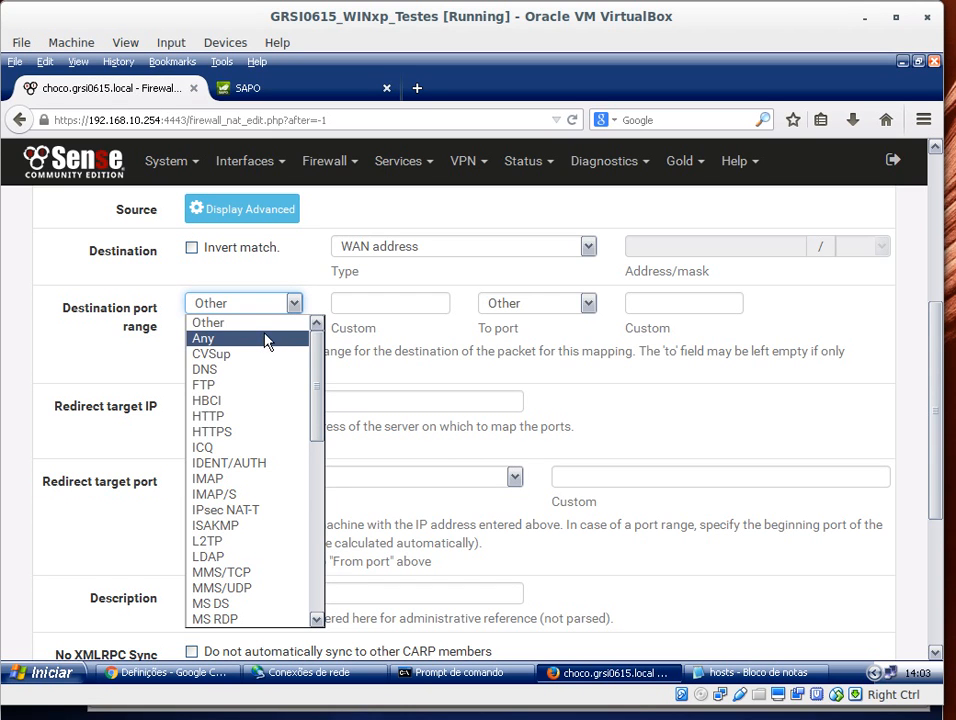
{"action": "left_click", "coordinate": [266, 324]}
{"action": "left_click", "coordinate": [351, 300]}
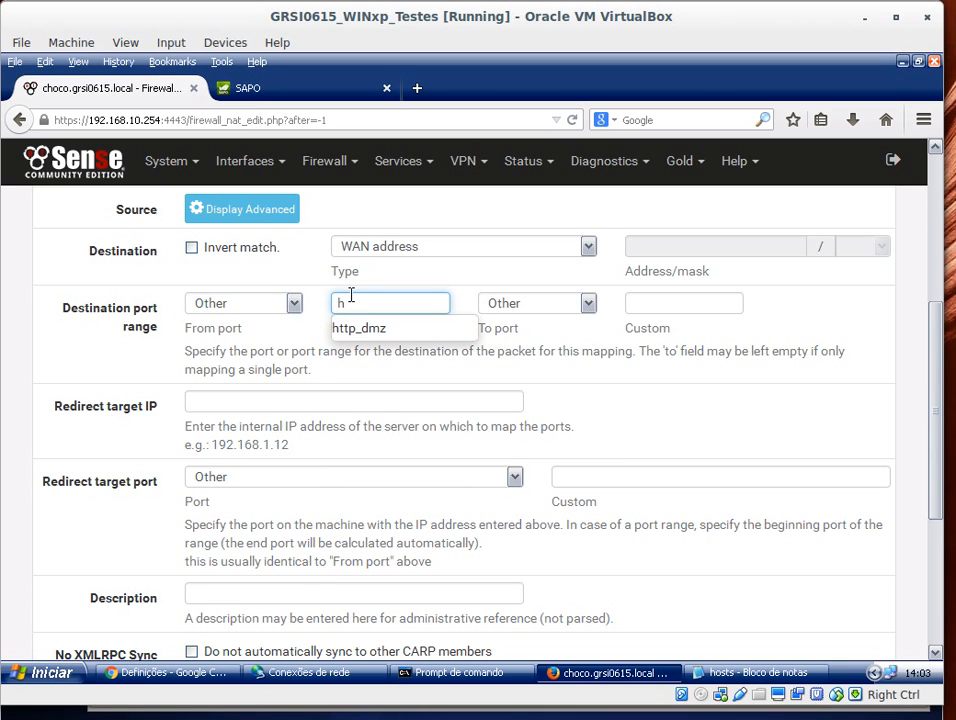
{"action": "type", "text": "h"}
{"action": "left_click", "coordinate": [376, 330]}
{"action": "left_click_drag", "start_coordinate": [437, 303], "coordinate": [309, 284]}
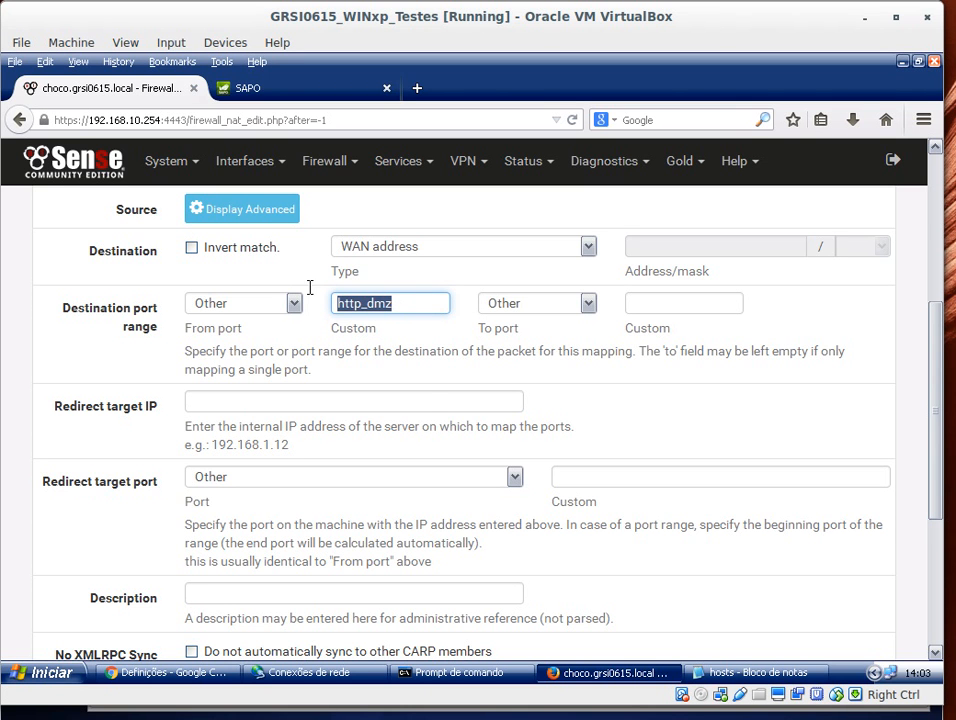
{"action": "left_click", "coordinate": [820, 718]}
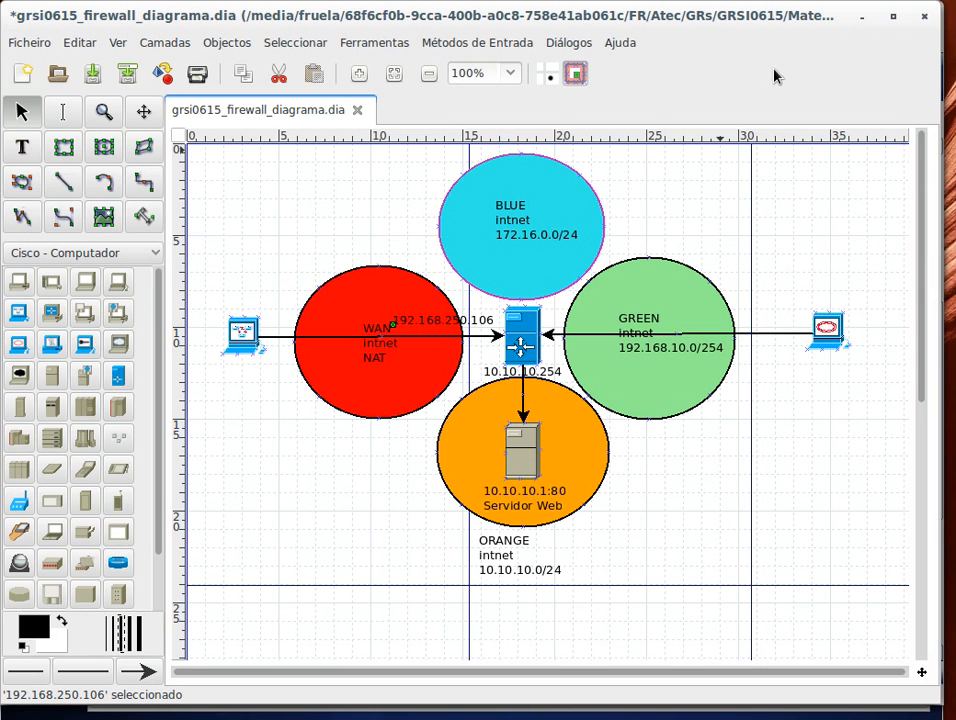
{"action": "left_click", "coordinate": [866, 20]}
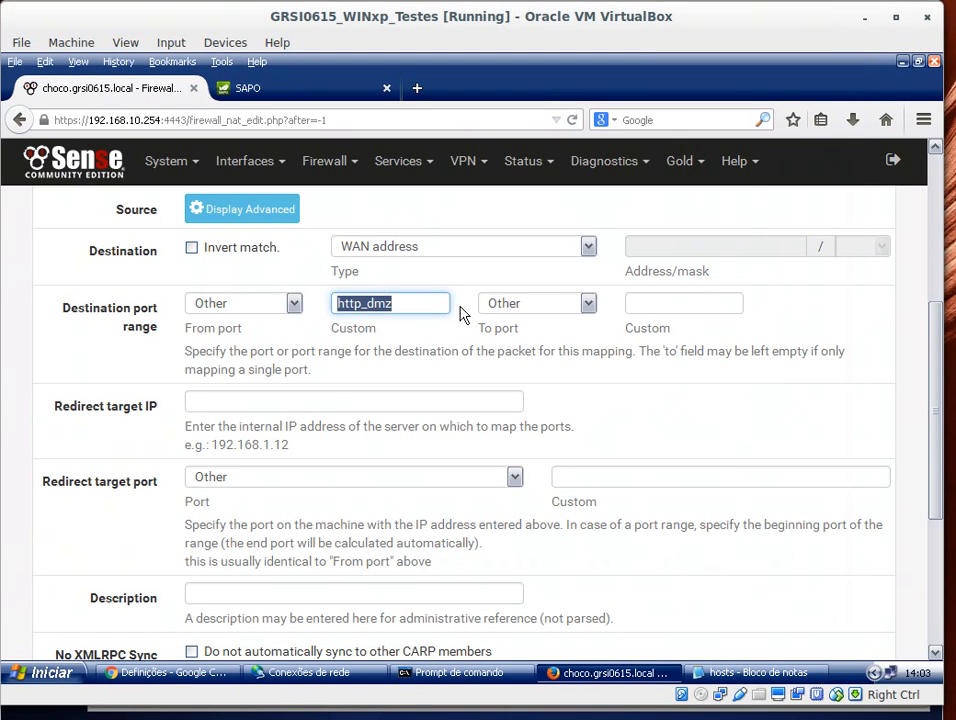
Step: Set the destination port range to HTTP
{"action": "left_click", "coordinate": [679, 301]}
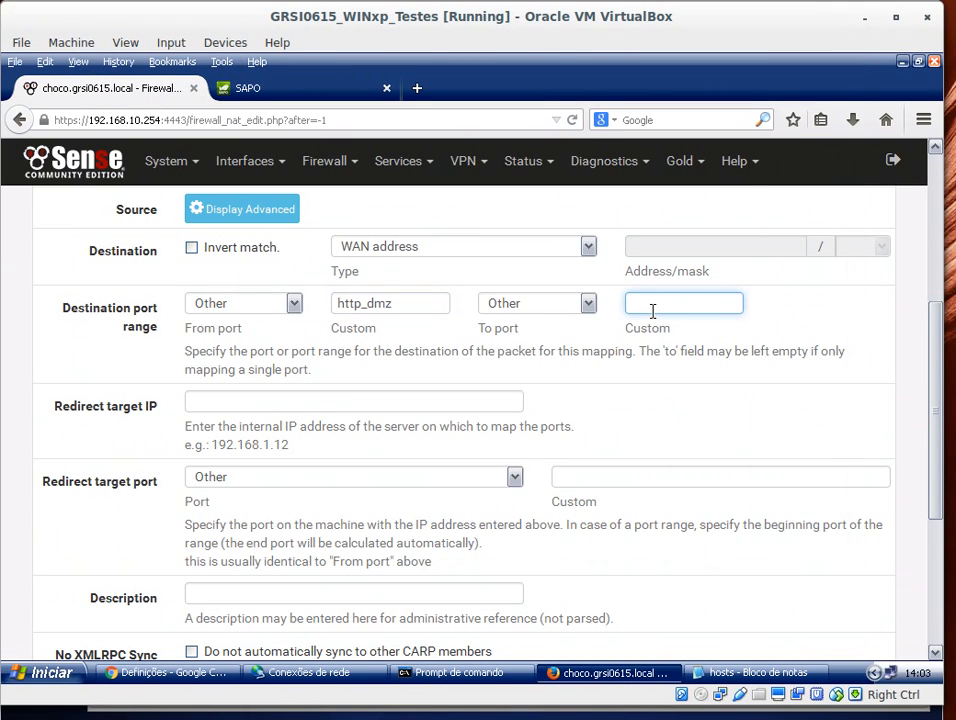
{"action": "type", "text": "h"}
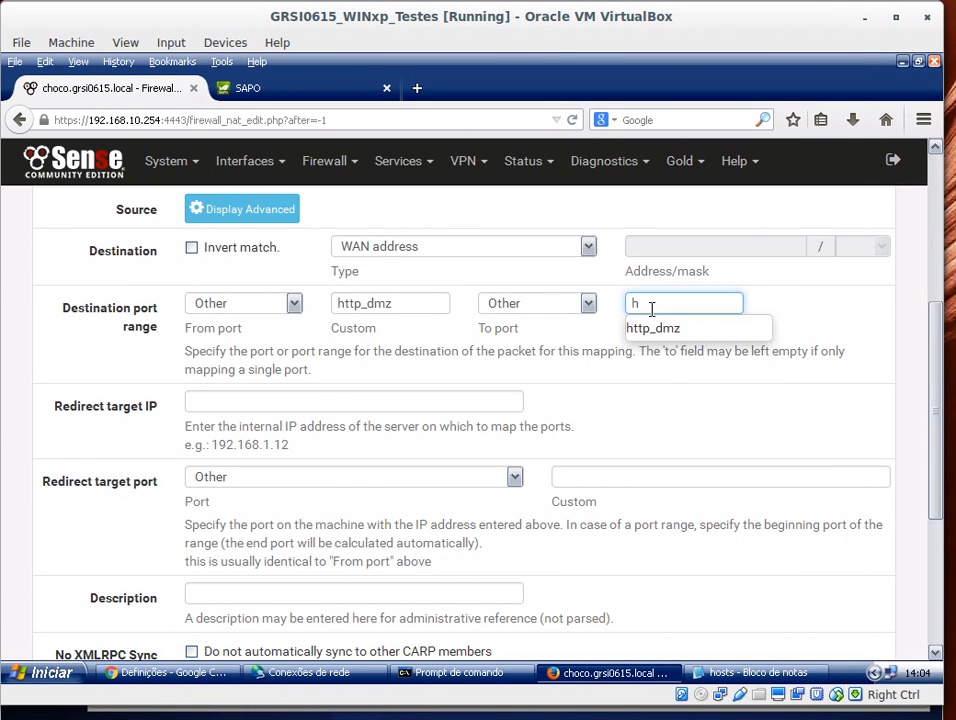
{"action": "left_click", "coordinate": [295, 305]}
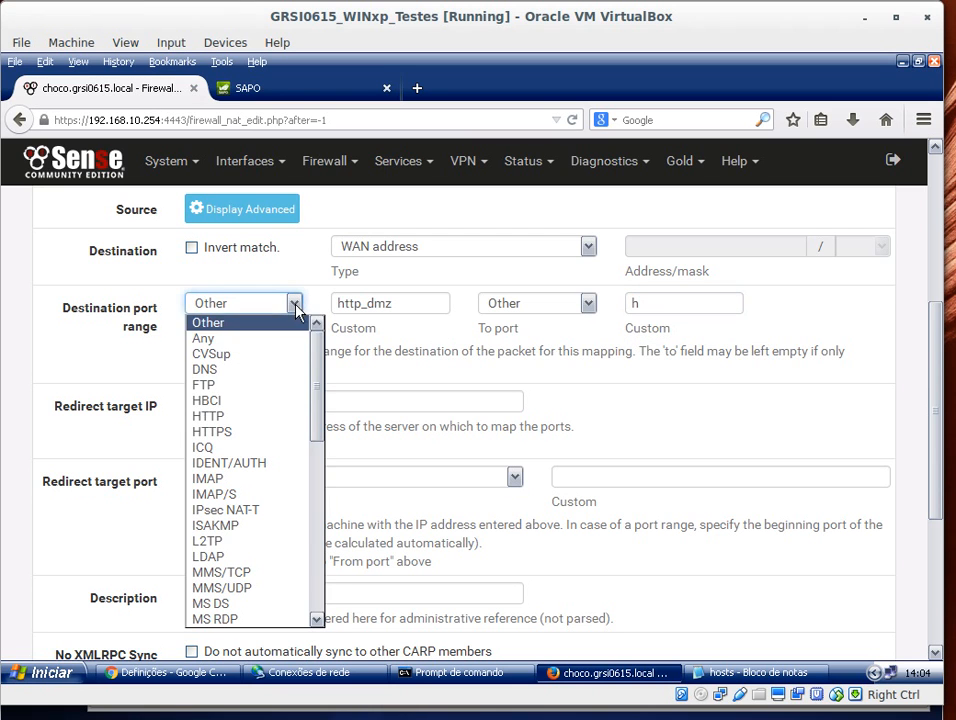
{"action": "left_click", "coordinate": [255, 417]}
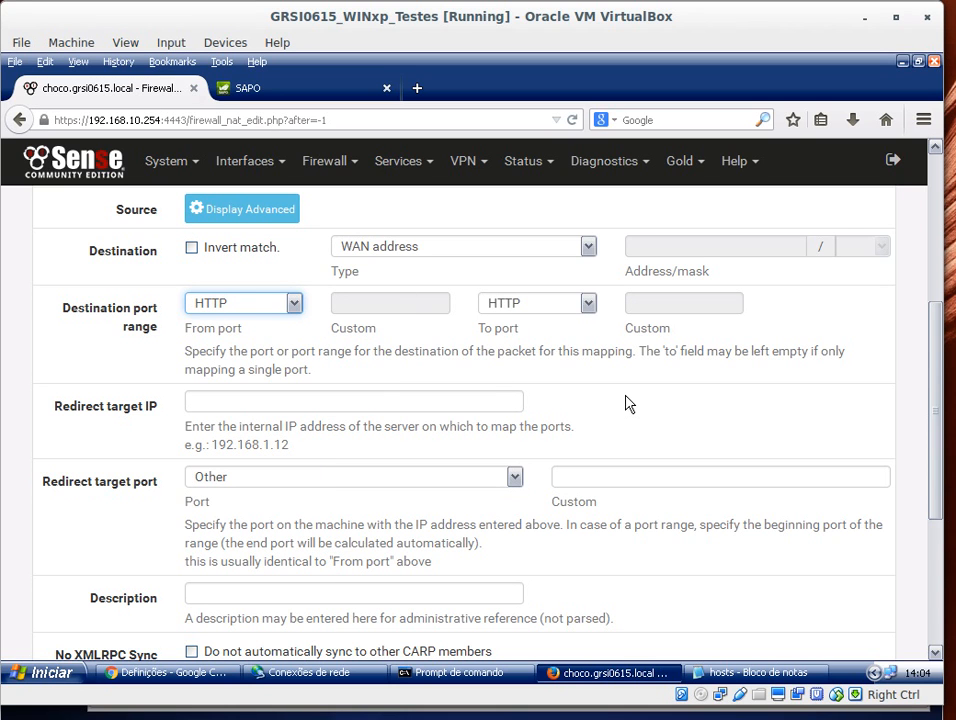
Step: Set the redirect target IP to the srv_centos_dmz alias
{"action": "left_click", "coordinate": [235, 401]}
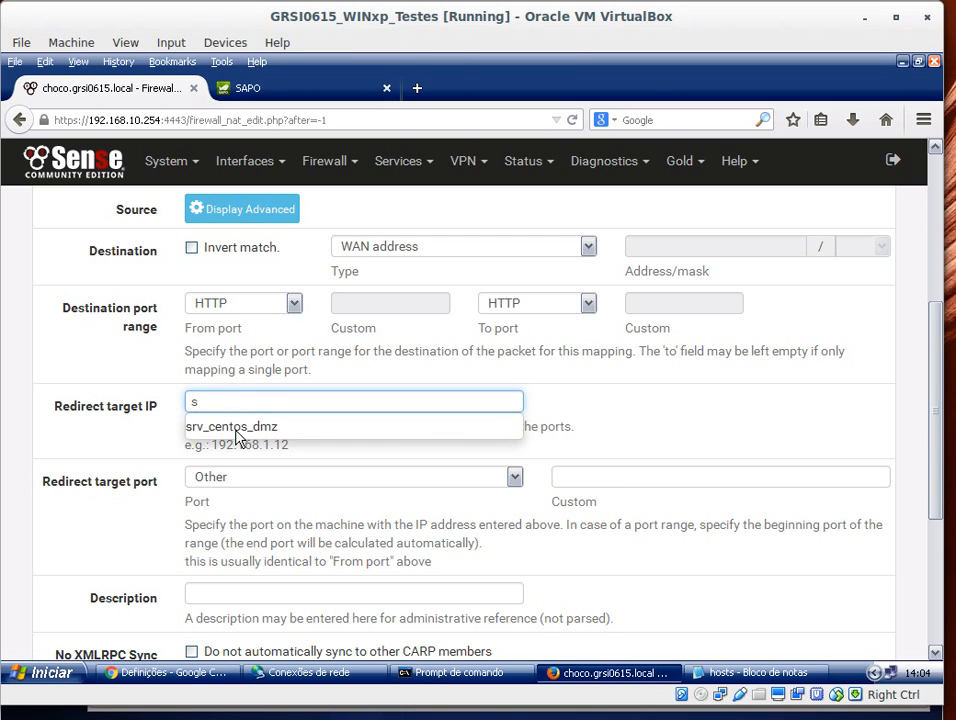
{"action": "key", "text": "BackSpace"}
{"action": "type", "text": "10.10."}
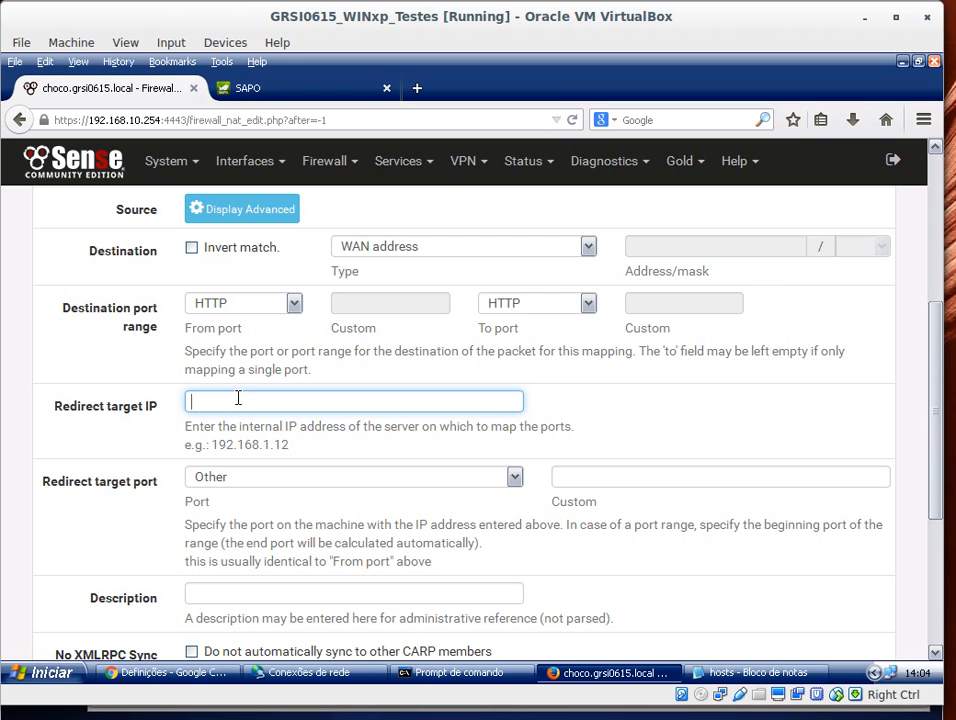
{"action": "type", "text": "srv"}
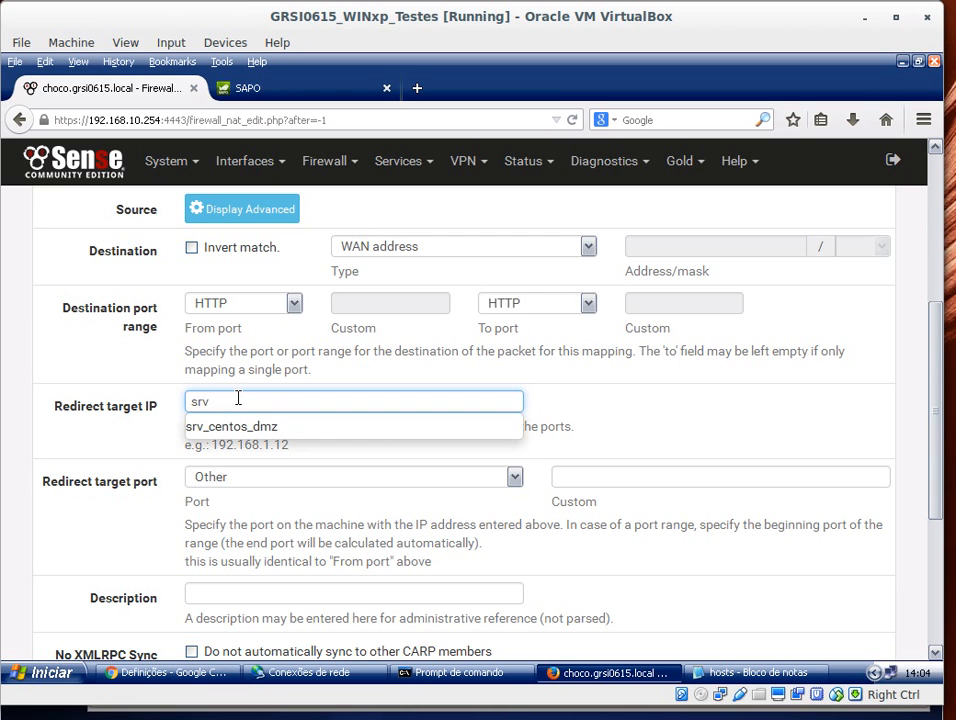
{"action": "left_click", "coordinate": [272, 430]}
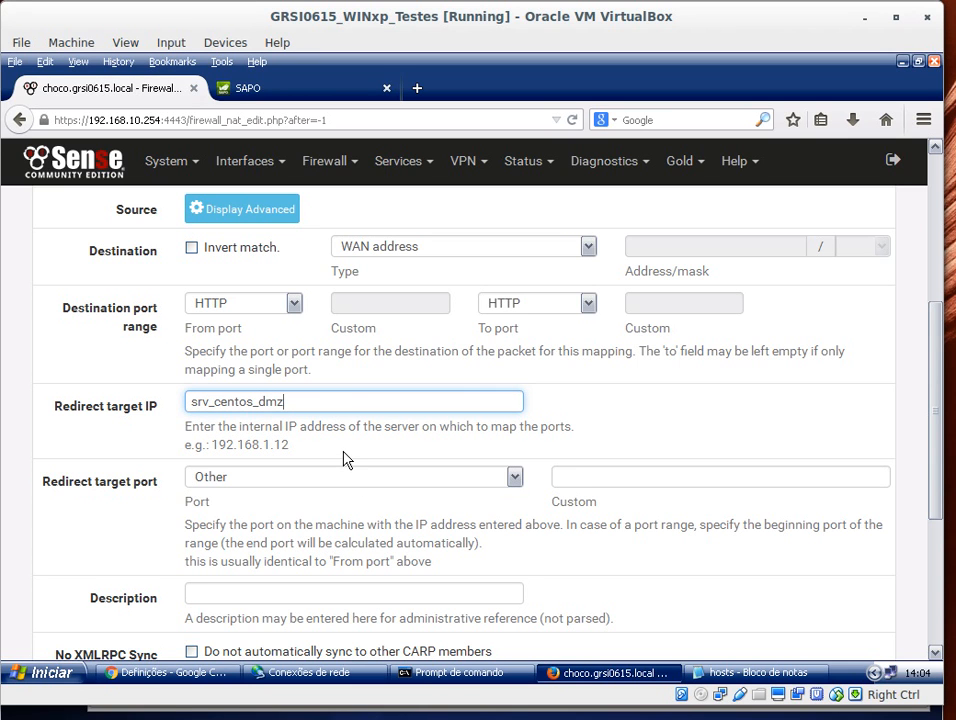
Step: Set the redirect target port to the custom http_dmz alias
{"action": "left_click", "coordinate": [515, 478]}
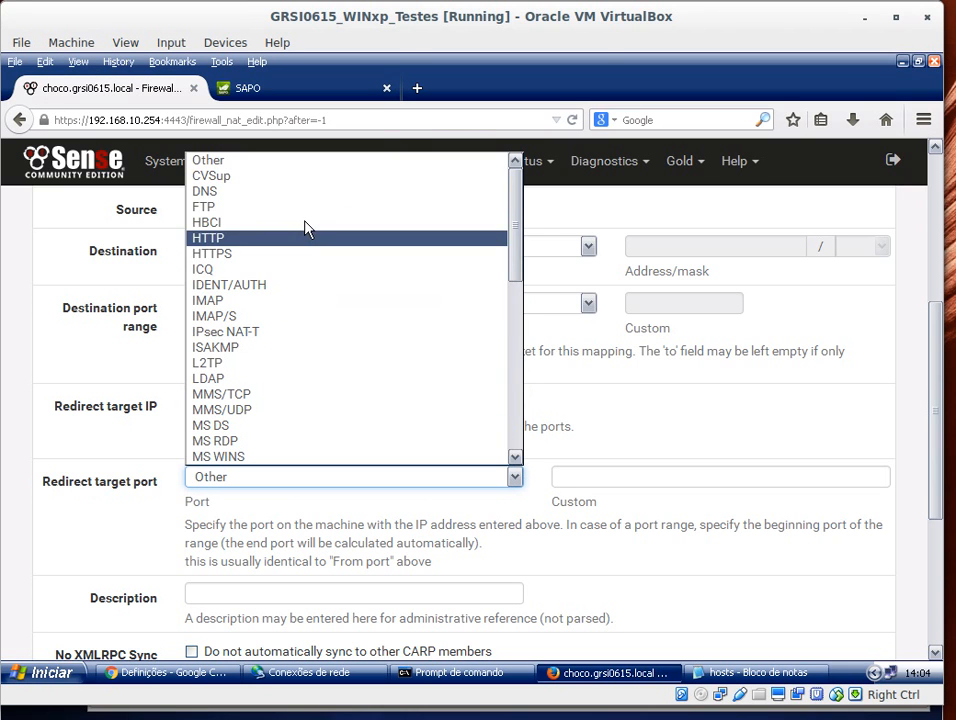
{"action": "left_click", "coordinate": [617, 376]}
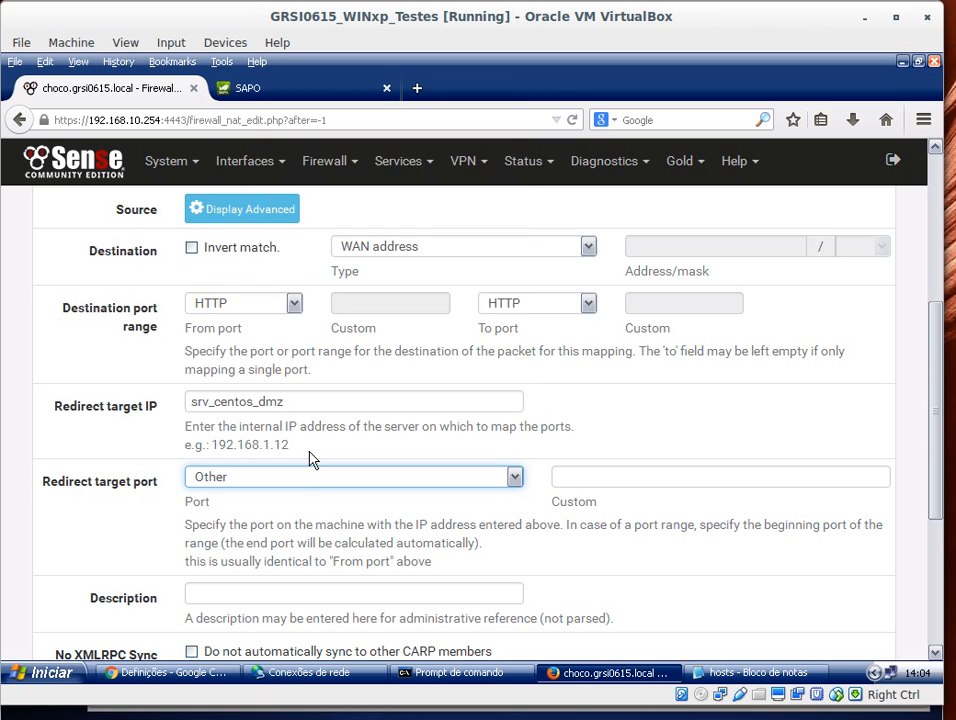
{"action": "left_click", "coordinate": [325, 475]}
{"action": "left_click", "coordinate": [637, 476]}
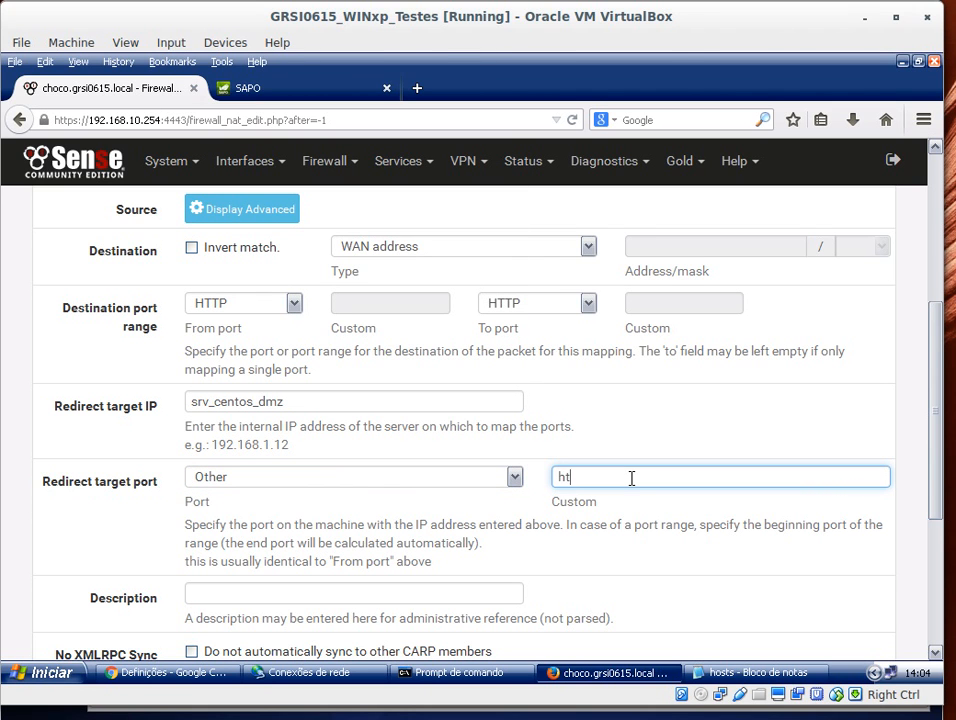
{"action": "type", "text": "ht"}
{"action": "left_click", "coordinate": [576, 503]}
Step: Describe the rule as "Encaminha pedidos WAN http Orange http", save it and apply the NAT changes
{"action": "scroll", "coordinate": [551, 474], "scroll_direction": "down", "scroll_amount": 4}
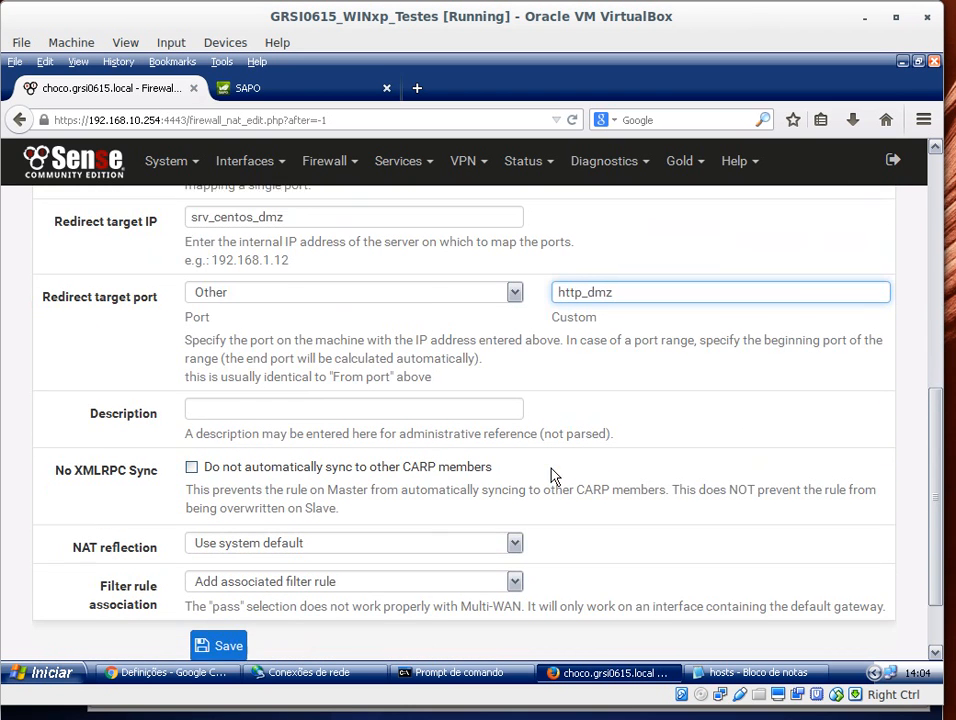
{"action": "left_click_drag", "start_coordinate": [305, 372], "coordinate": [328, 385]}
{"action": "left_click", "coordinate": [328, 385]}
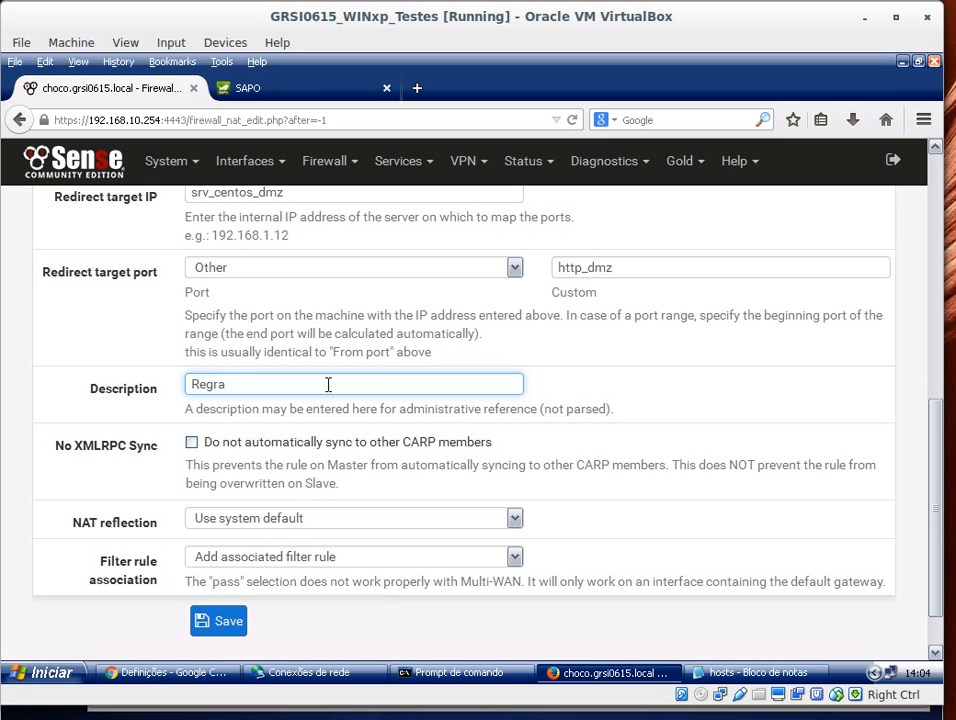
{"action": "type", "text": "Regra"}
{"action": "key", "text": "BackSpace"}
{"action": "key", "text": "BackSpace"}
{"action": "key", "text": "BackSpace"}
{"action": "key", "text": "BackSpace"}
{"action": "key", "text": "BackSpace"}
{"action": "type", "text": "Encaminha pedos"}
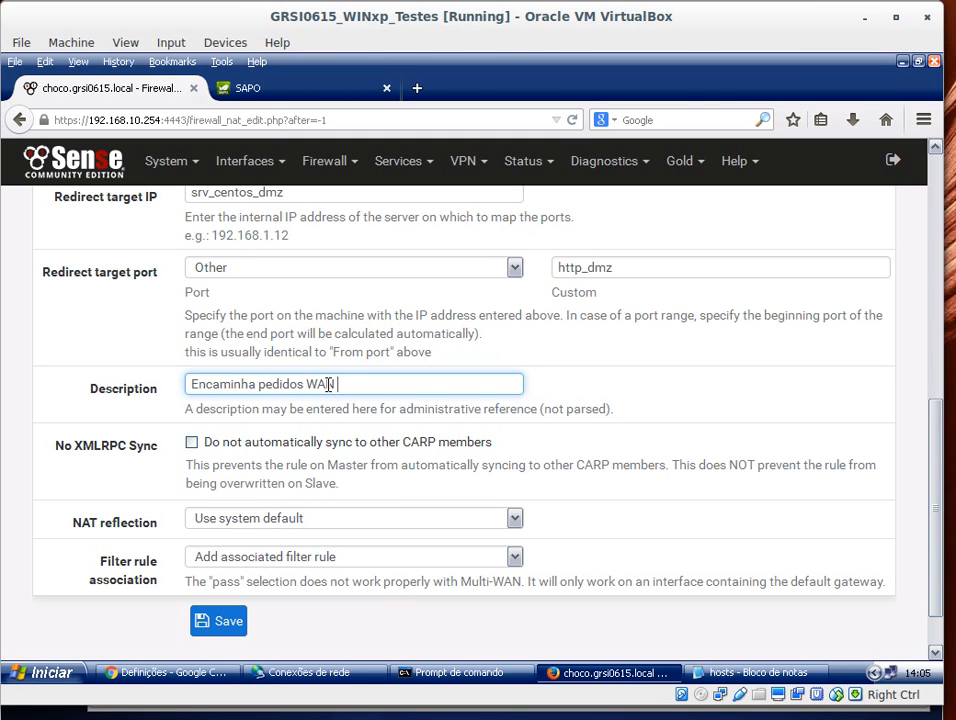
{"action": "type", "text": " WAN Orange"}
{"action": "type", "text": "http Orange http"}
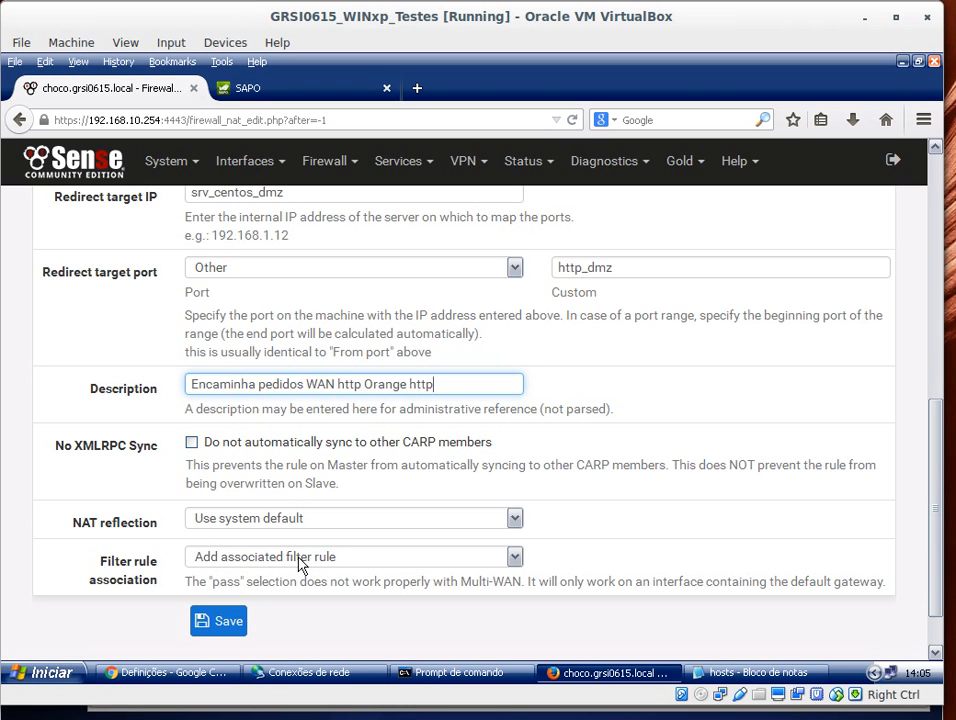
{"action": "left_click", "coordinate": [220, 628]}
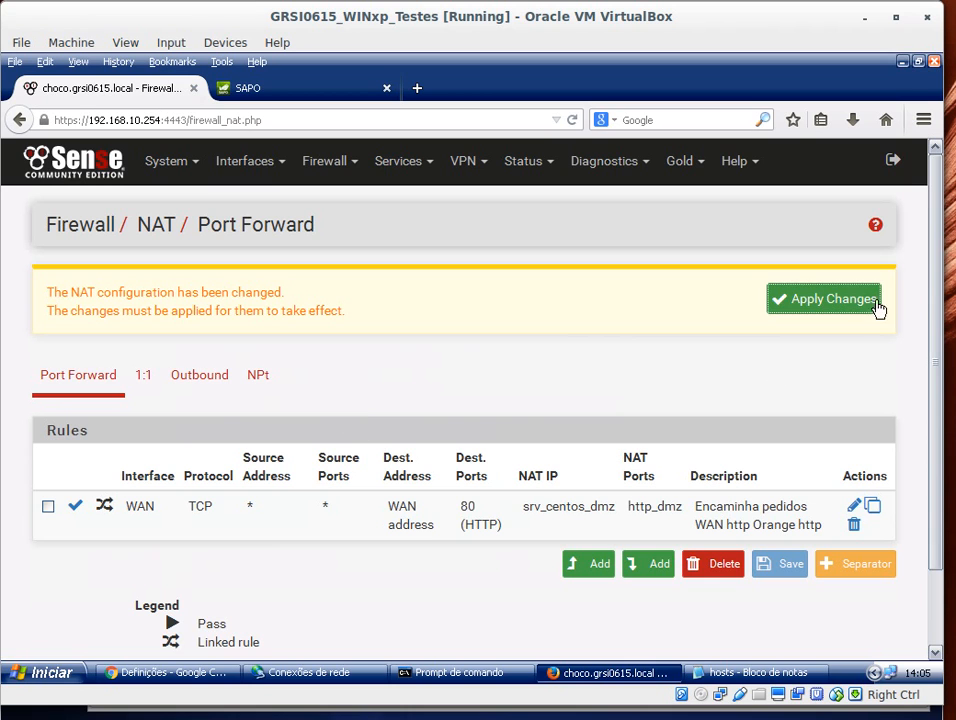
{"action": "left_click", "coordinate": [842, 303]}
Step: Open the WAN firewall rules and review the rule generated by the NAT port forward
{"action": "left_click", "coordinate": [320, 164]}
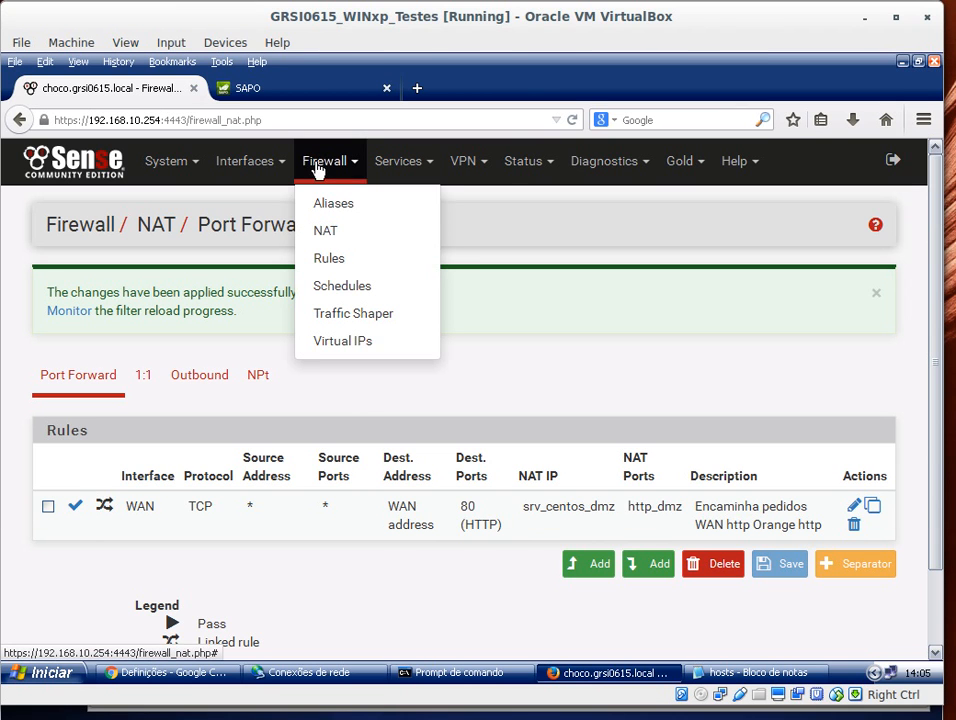
{"action": "left_click", "coordinate": [330, 259]}
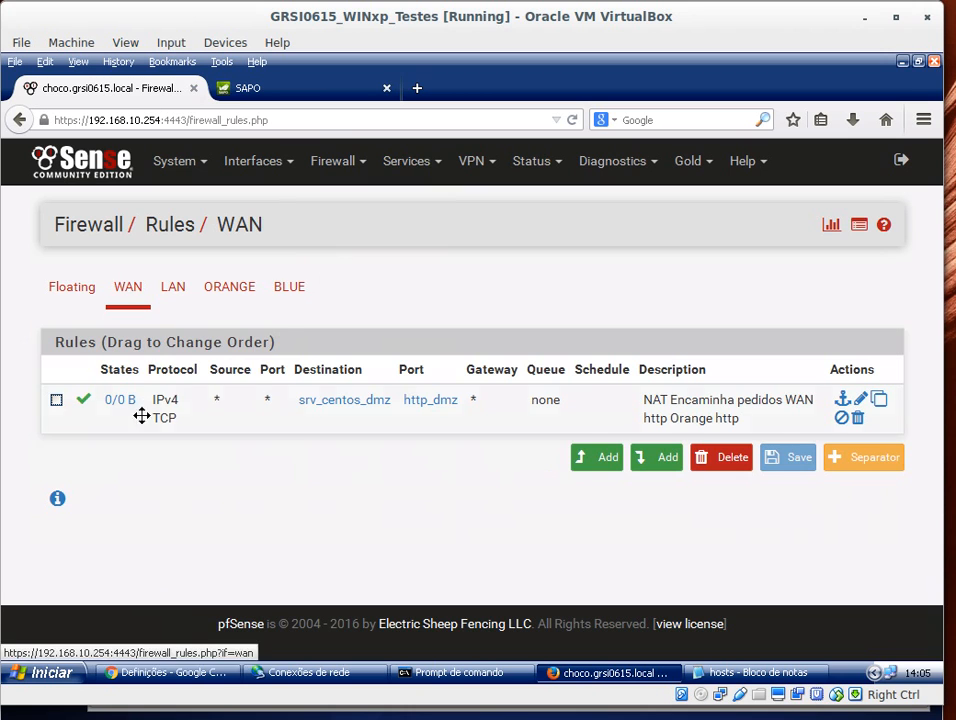
{"action": "mouse_move", "coordinate": [123, 410]}
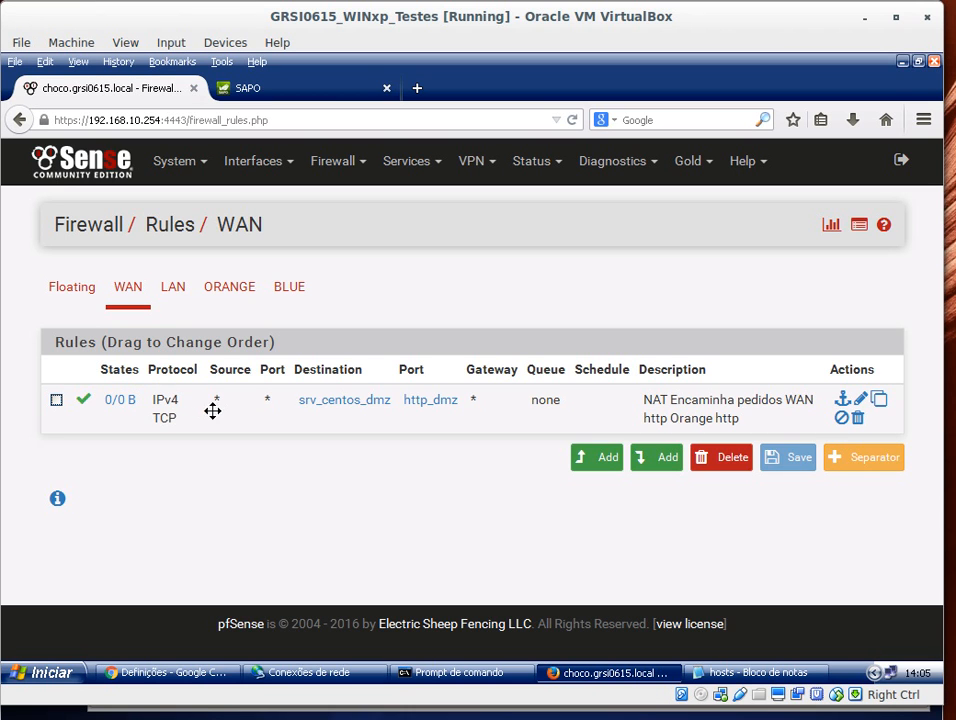
{"action": "mouse_move", "coordinate": [279, 402]}
{"action": "mouse_move", "coordinate": [331, 410]}
{"action": "mouse_move", "coordinate": [416, 412]}
Step: In Network Connections, enable the RED connection and disable the Green connection
{"action": "left_click", "coordinate": [301, 676]}
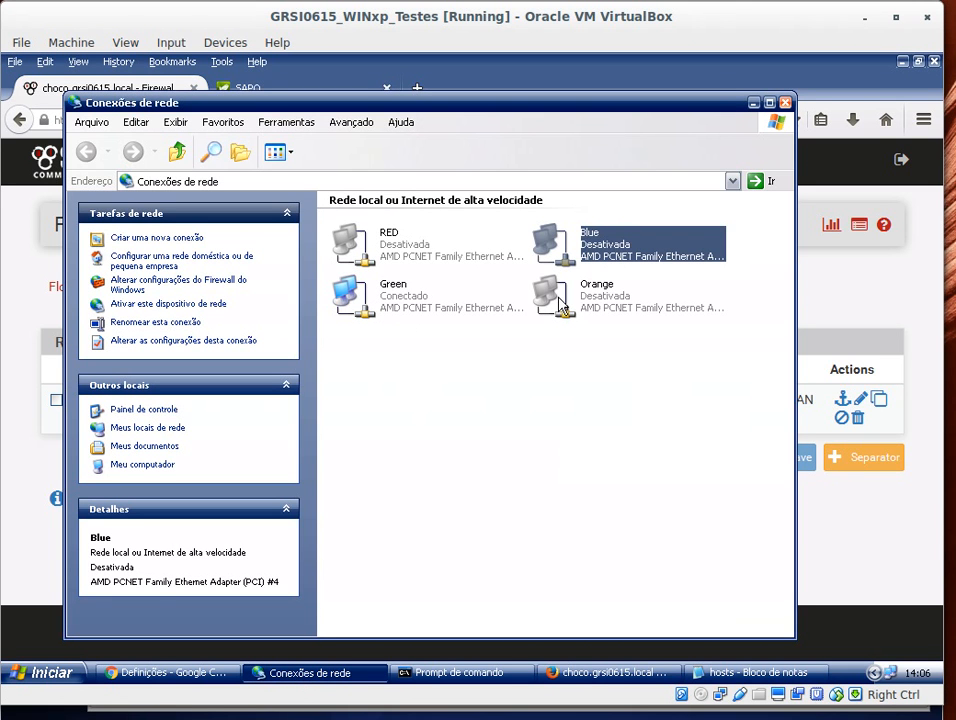
{"action": "right_click", "coordinate": [376, 238]}
{"action": "left_click", "coordinate": [405, 246]}
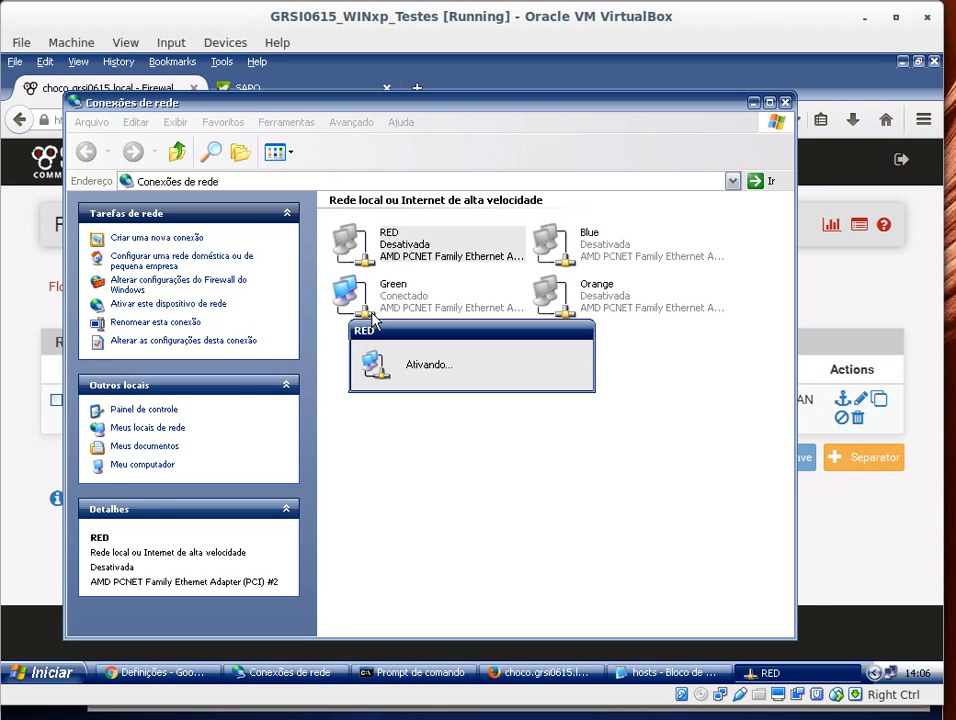
{"action": "right_click", "coordinate": [373, 302]}
{"action": "left_click", "coordinate": [405, 310]}
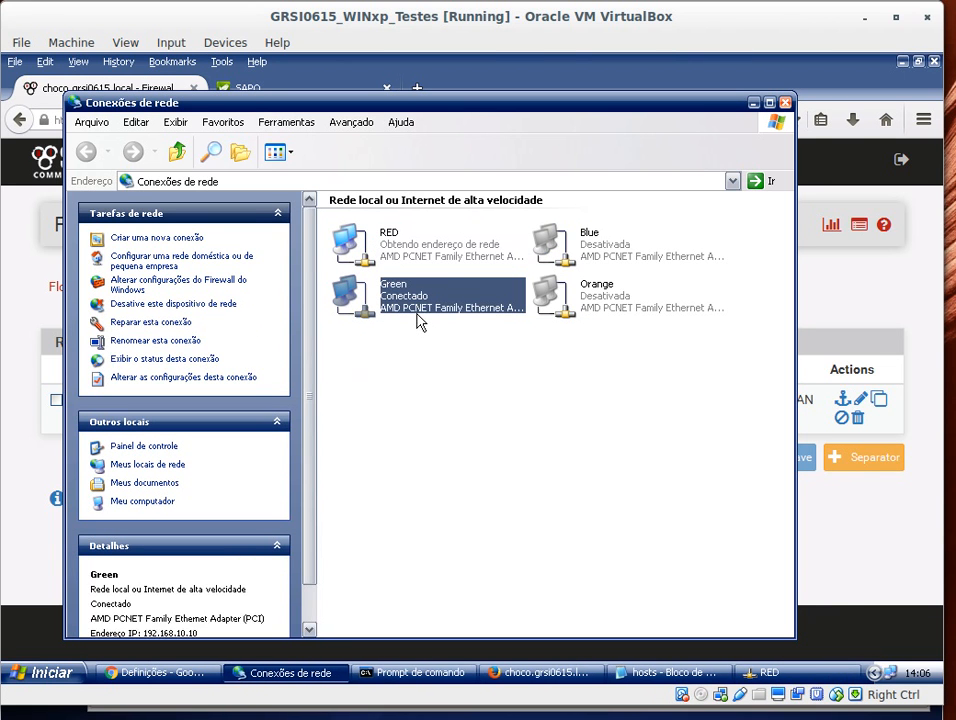
Step: Run ipconfig /all in the command prompt to check the client's addressing
{"action": "left_click", "coordinate": [465, 675]}
{"action": "type", "text": "ipconfig /al"}
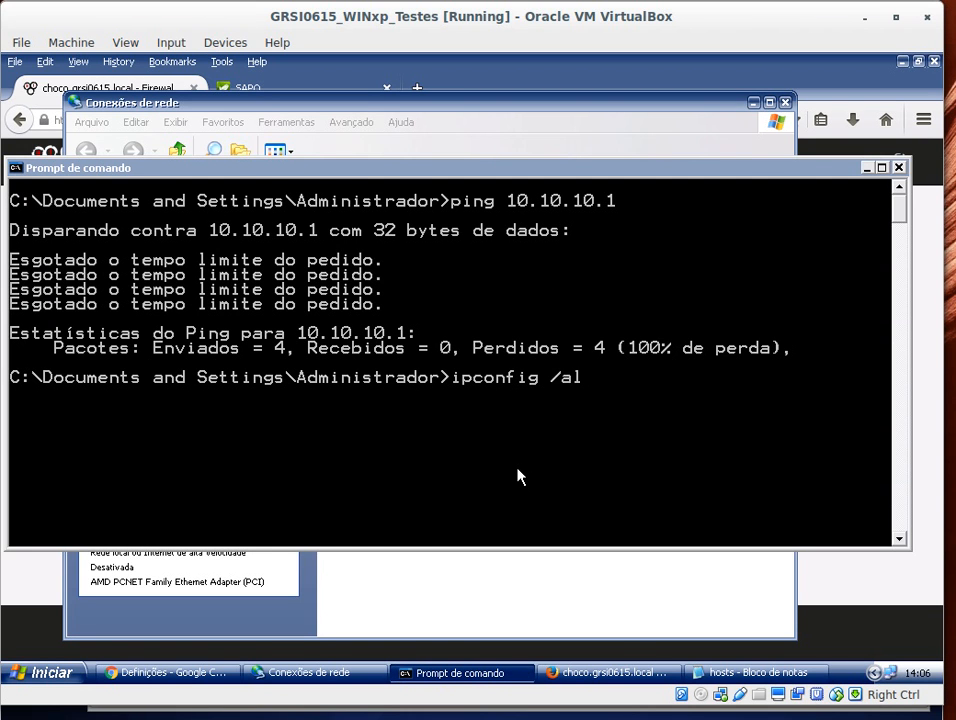
{"action": "type", "text": "l"}
{"action": "key", "text": "Return"}
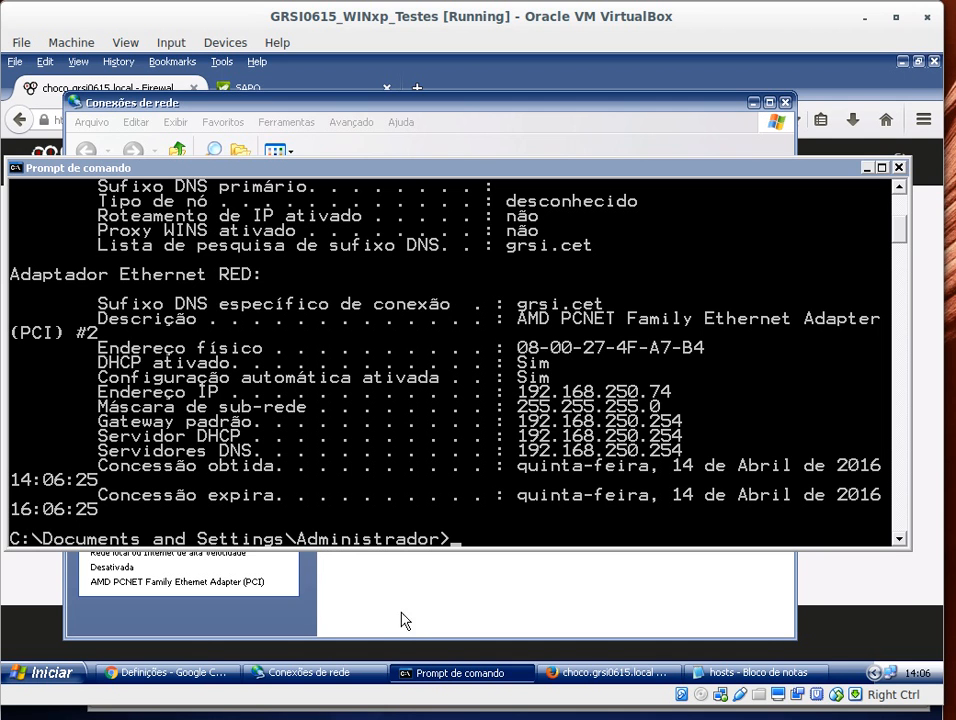
Step: Clear all browsing data in Chrome
{"action": "left_click", "coordinate": [165, 672]}
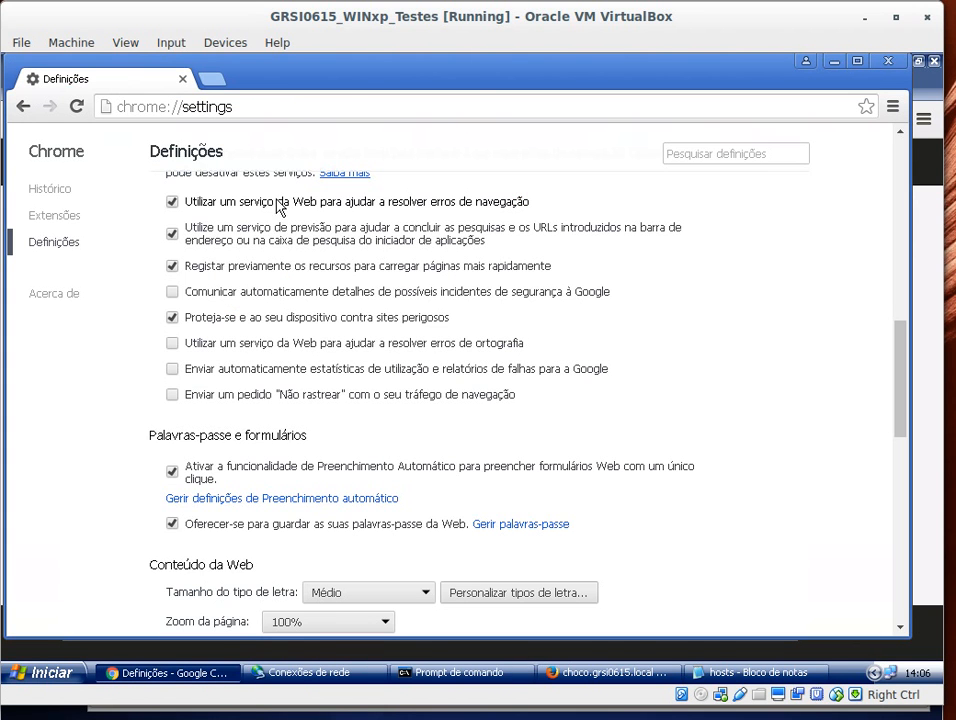
{"action": "key", "text": "ctrl+shift+Delete"}
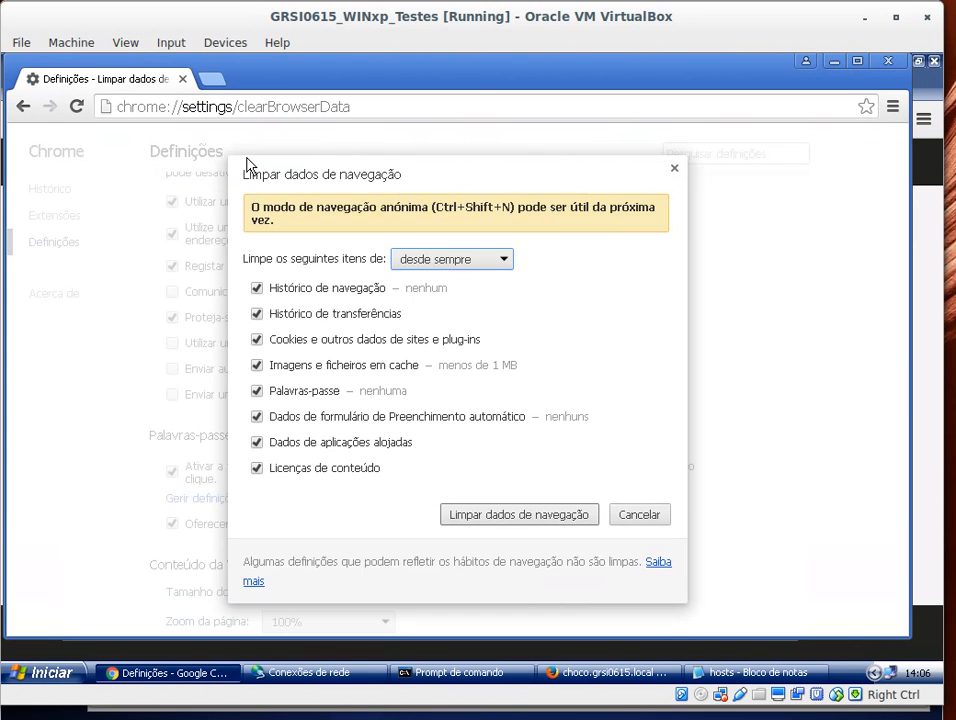
{"action": "left_click", "coordinate": [548, 522]}
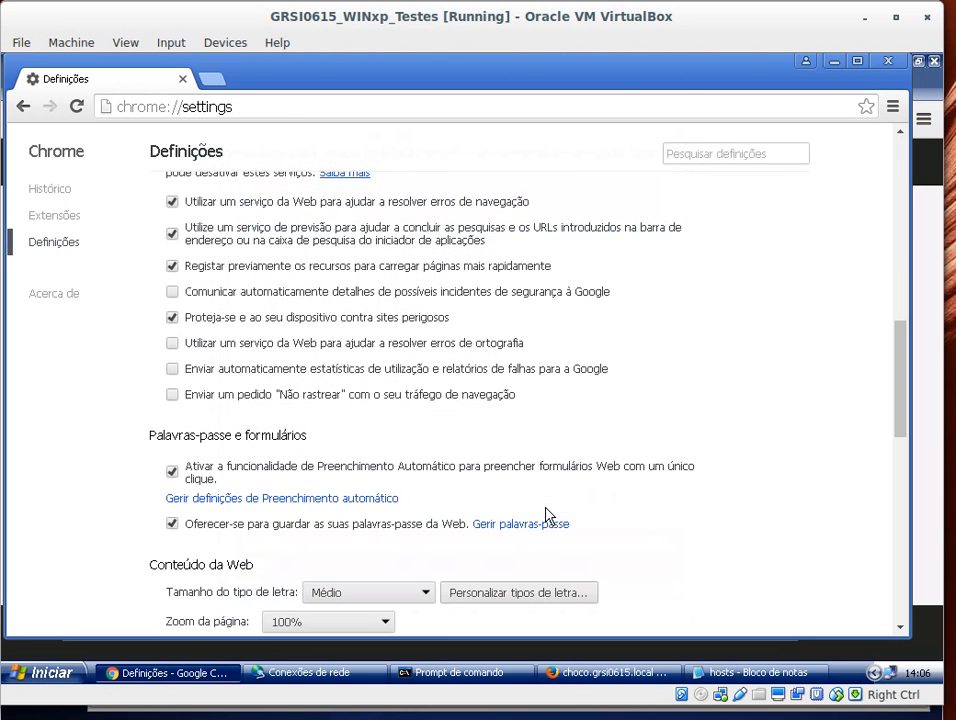
Step: Open a new tab and browse to 192.168.250.106 to test the published web server
{"action": "left_click", "coordinate": [215, 79]}
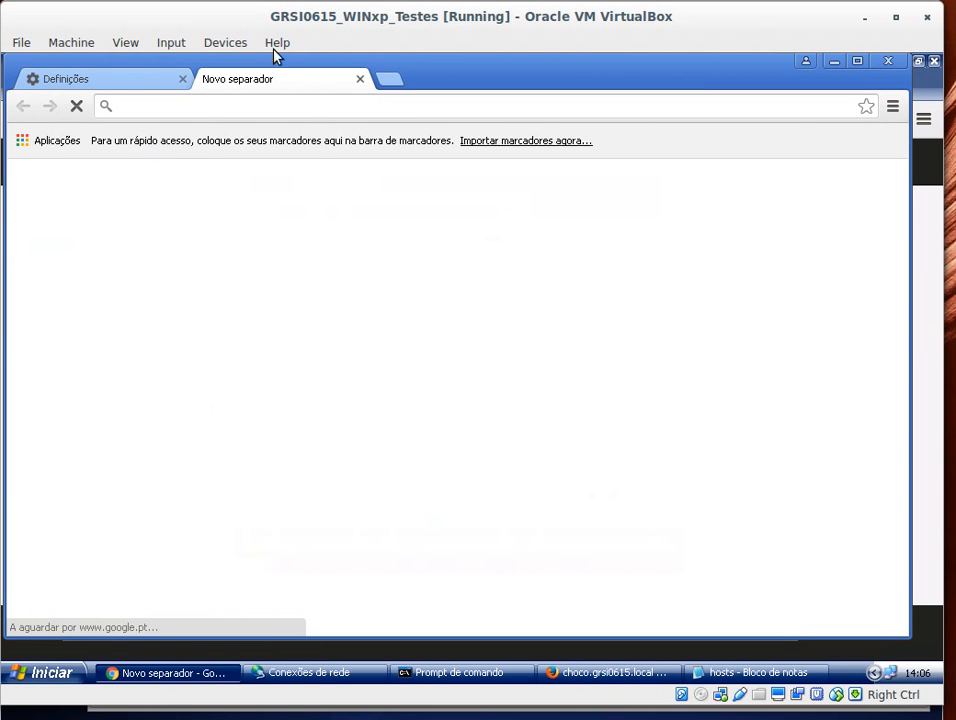
{"action": "type", "text": "192.17"}
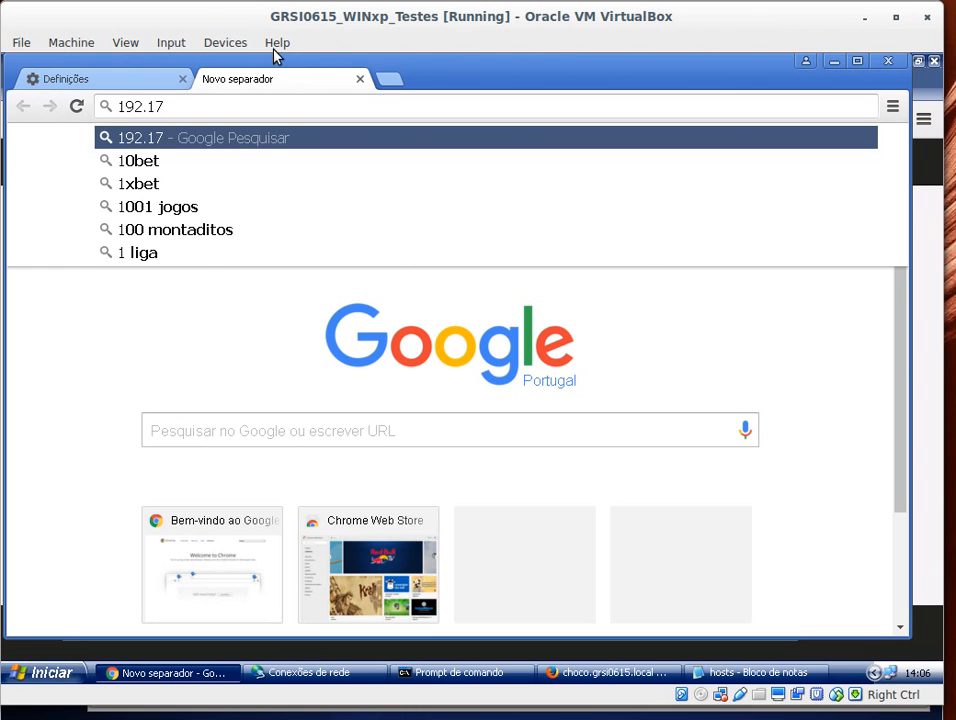
{"action": "key", "text": "BackSpace"}
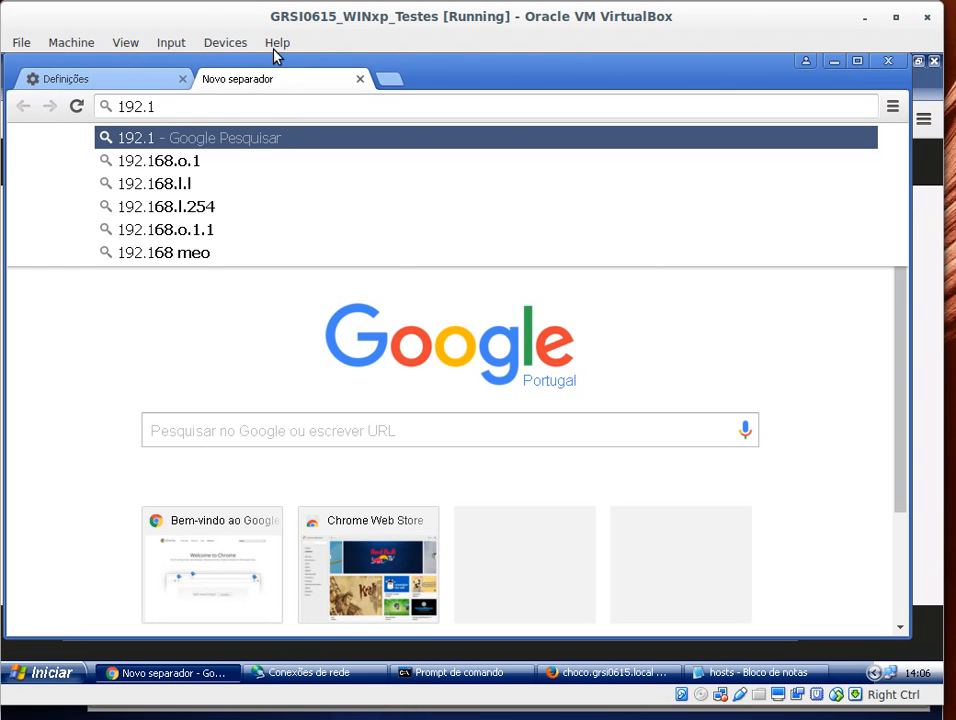
{"action": "type", "text": "68."}
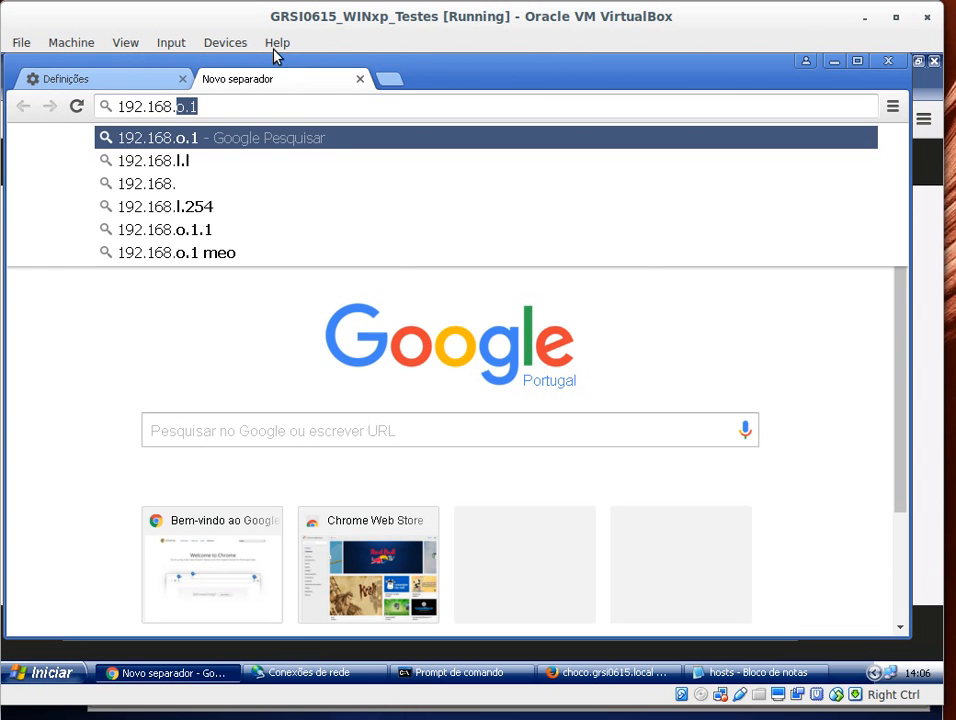
{"action": "type", "text": "25"}
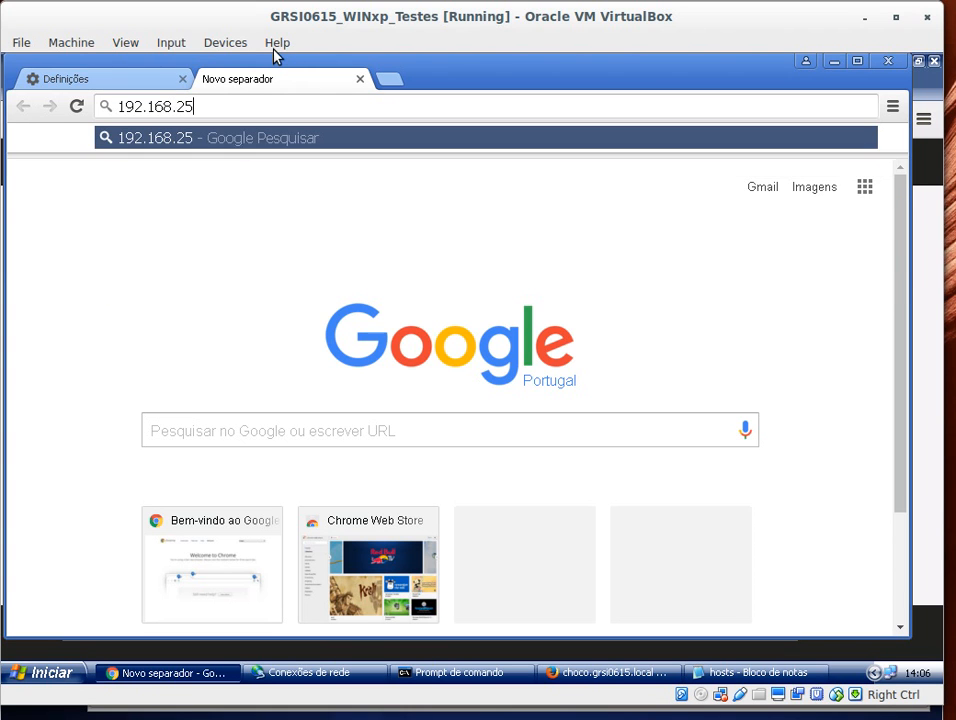
{"action": "type", "text": "0.106"}
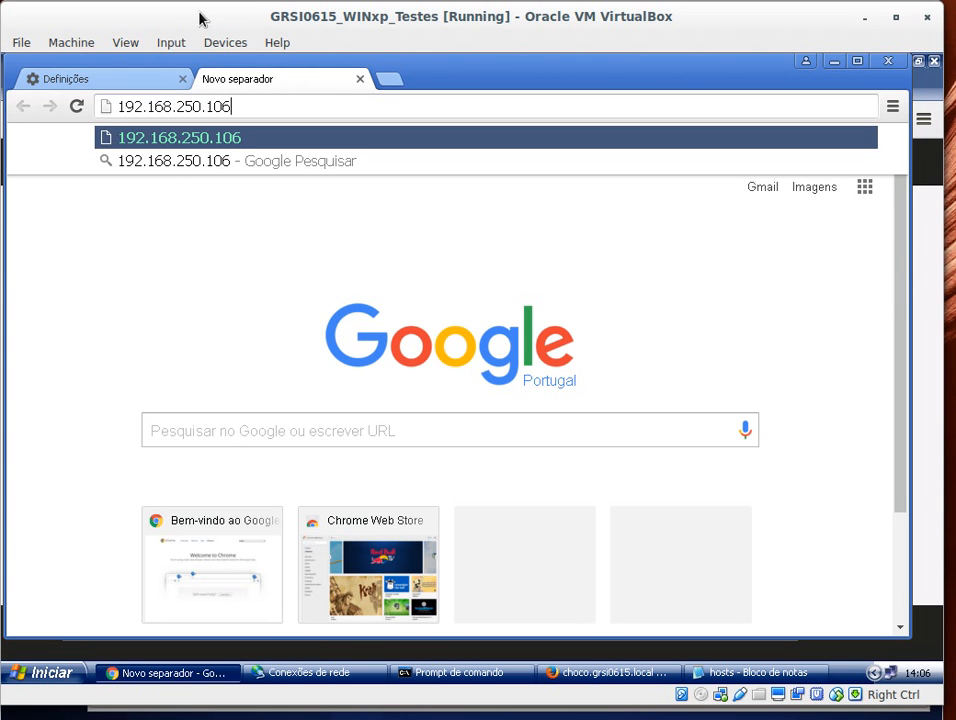
{"action": "key", "text": "Return"}
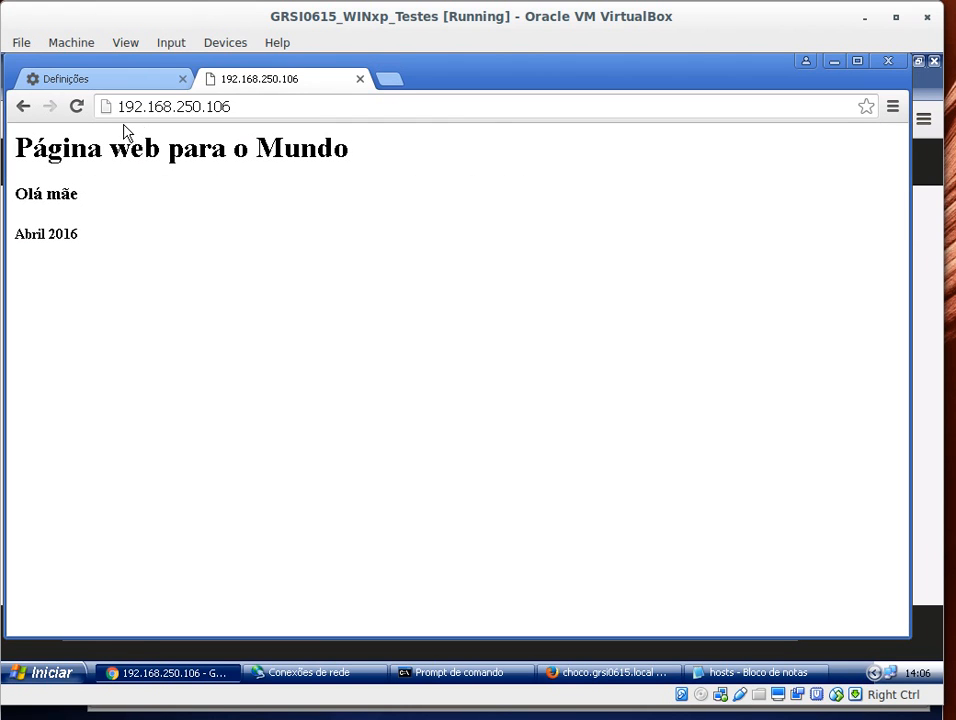
Step: Compare the browsed address with the WAN address in the network diagram
{"action": "left_click_drag", "start_coordinate": [250, 107], "coordinate": [112, 106]}
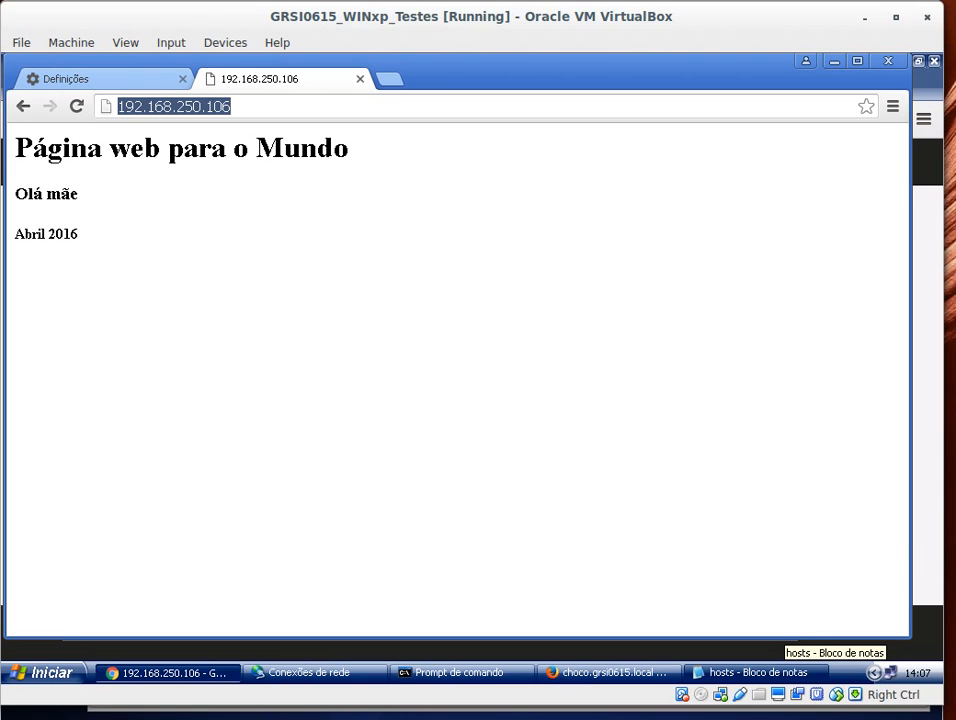
{"action": "key", "text": "alt+Tab"}
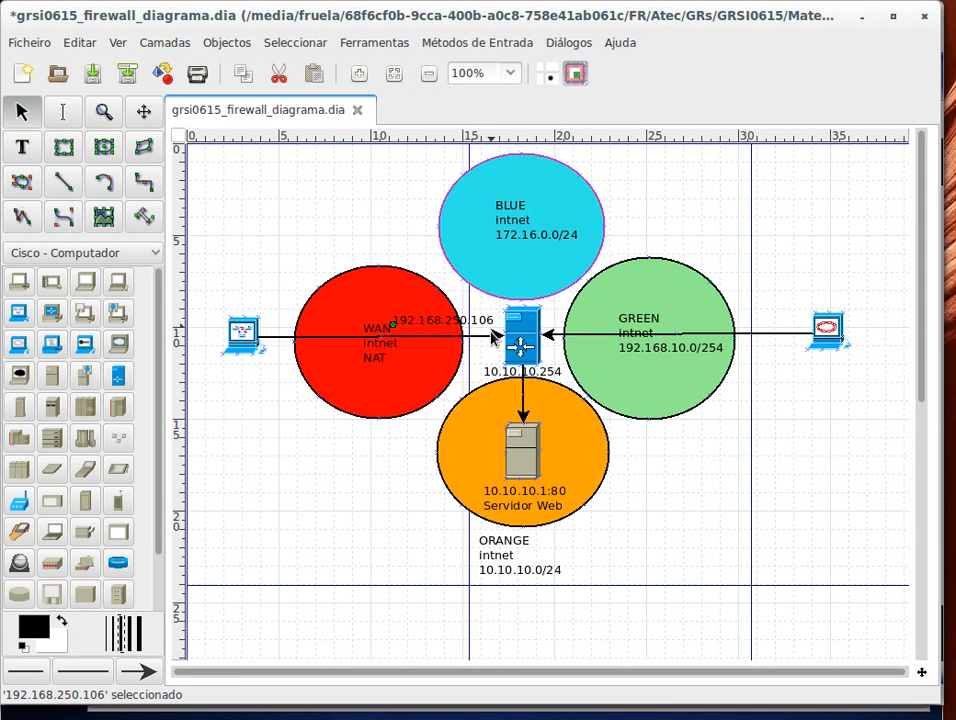
{"action": "key", "text": "alt+Tab"}
{"action": "left_click", "coordinate": [260, 106]}
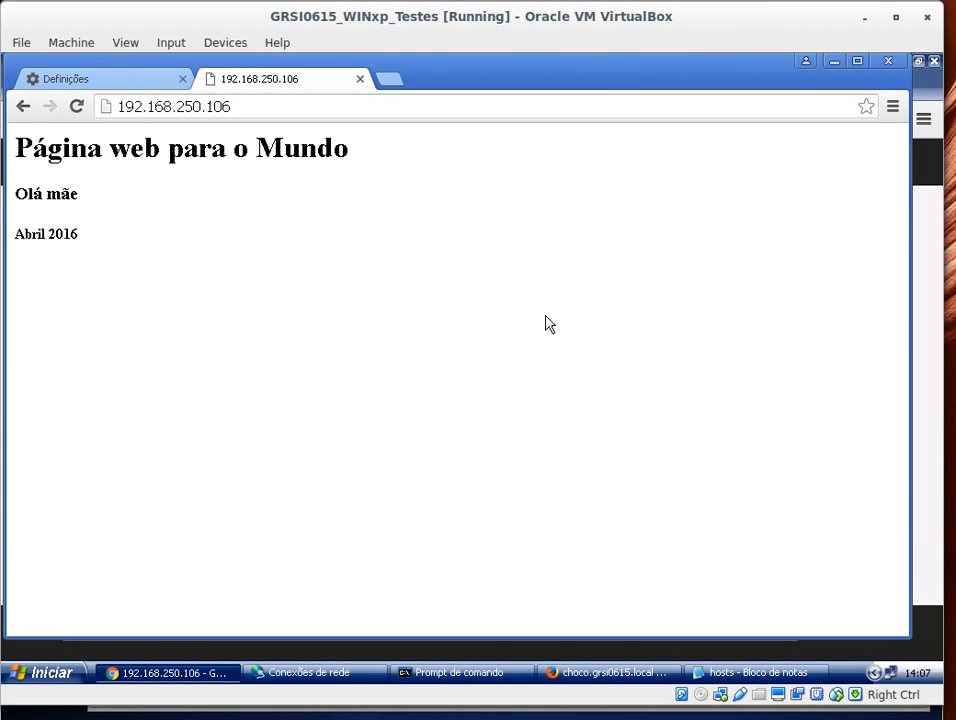
{"action": "key", "text": "alt+Tab"}
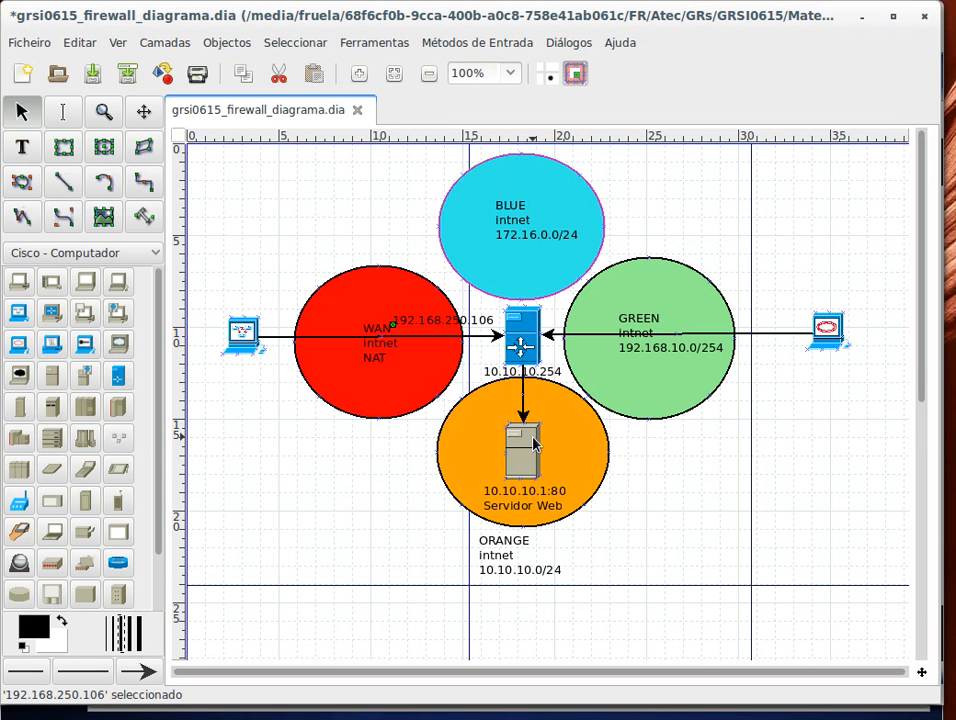
{"action": "left_click", "coordinate": [458, 715]}
Step: Rerun netstat -antp | grep 80 on the CentOS server to check the port 80 connections
{"action": "left_click", "coordinate": [818, 493]}
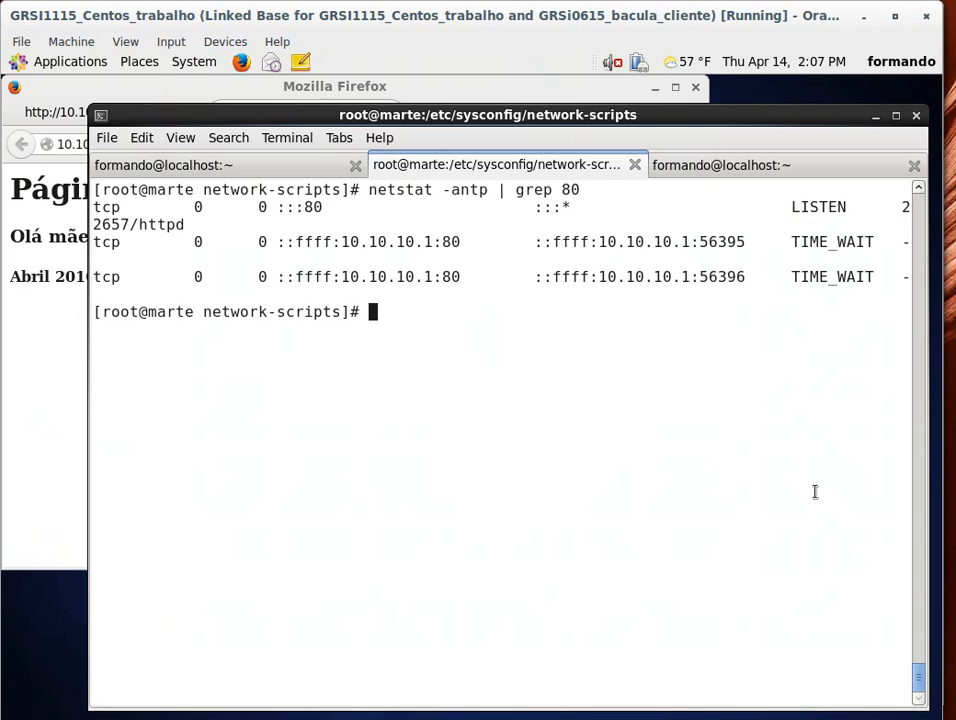
{"action": "key", "text": "Up"}
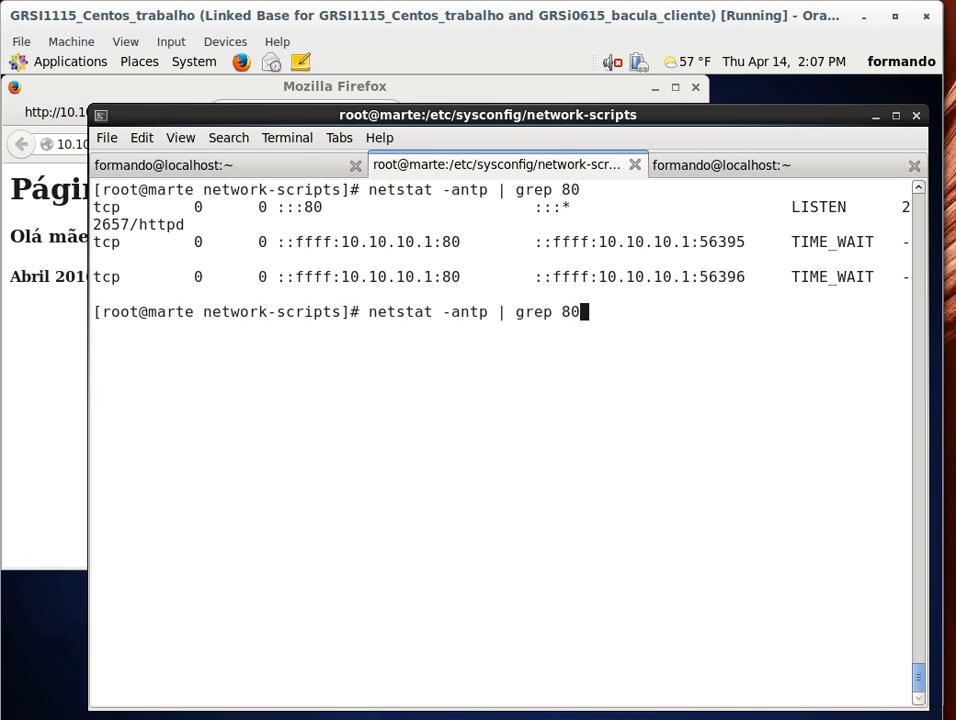
{"action": "key", "text": "Return"}
{"action": "left_click_drag", "start_coordinate": [146, 346], "coordinate": [367, 322]}
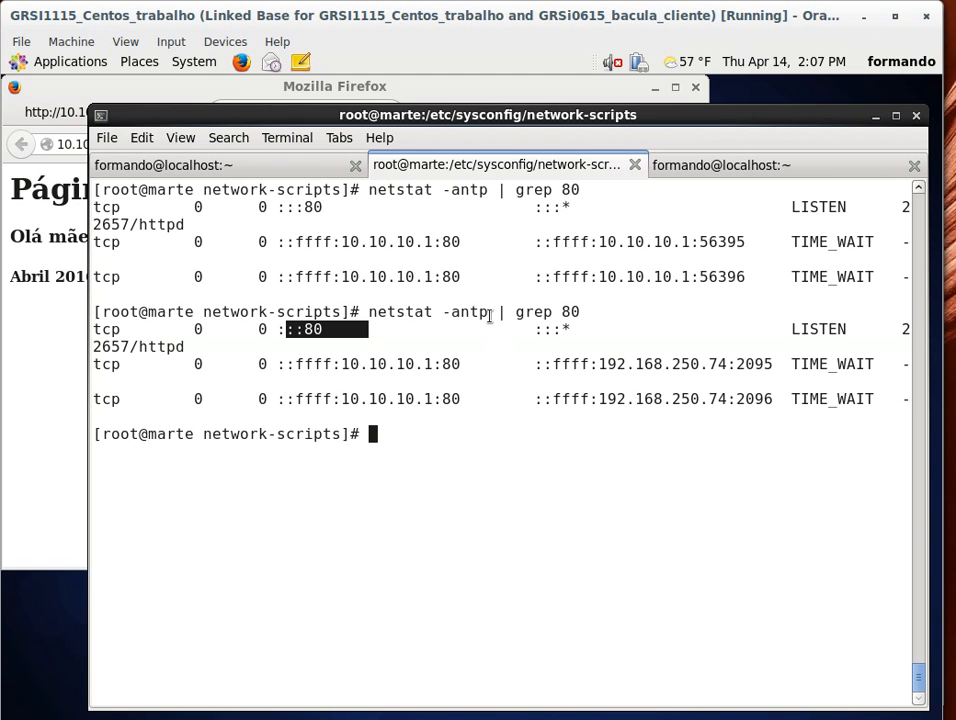
Step: Open /etc/httpd/conf/httpd.conf in vim and set the VirtualHost port to 8080
{"action": "type", "text": "vim /etc/ht"}
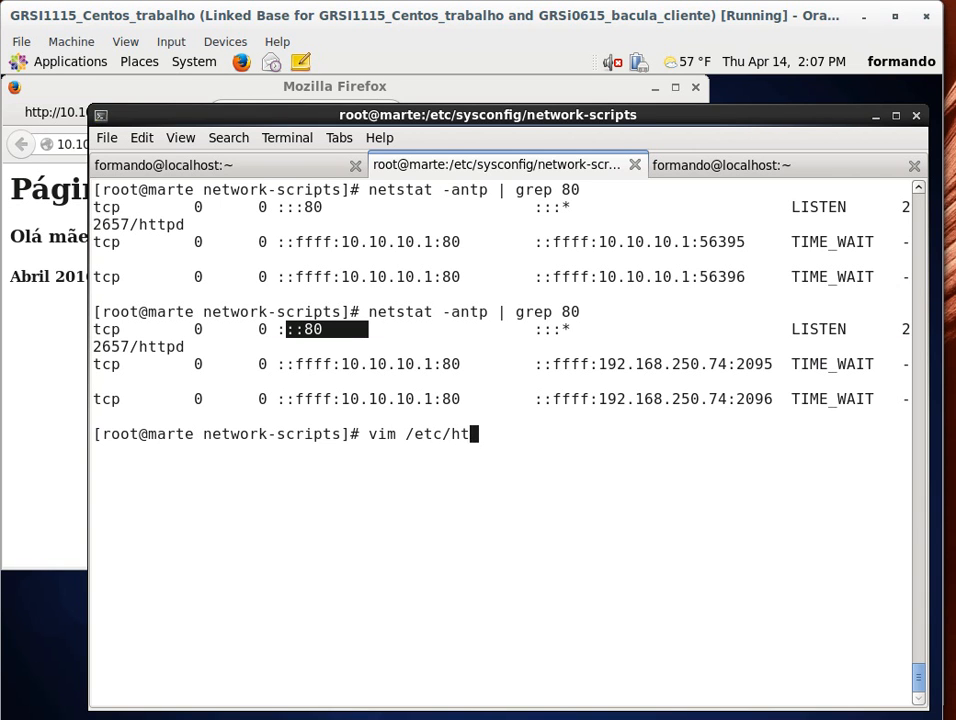
{"action": "key", "text": "Tab"}
{"action": "type", "text": "ht"}
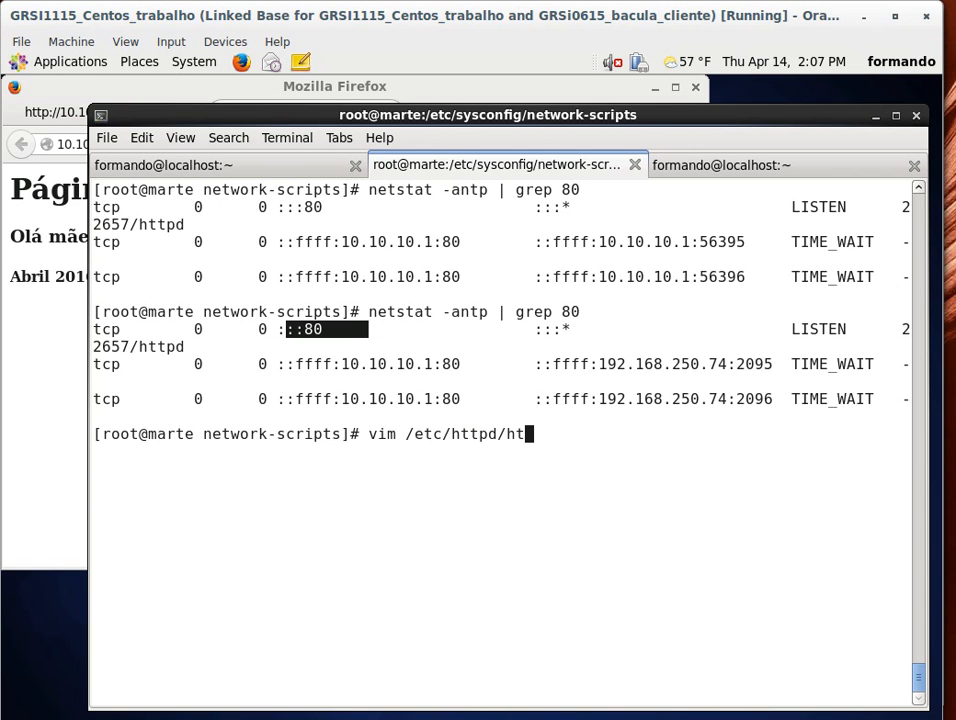
{"action": "type", "text": "t"}
{"action": "key", "text": "BackSpace"}
{"action": "key", "text": "BackSpace"}
{"action": "key", "text": "BackSpace"}
{"action": "type", "text": "conf/ht"}
{"action": "key", "text": "Tab"}
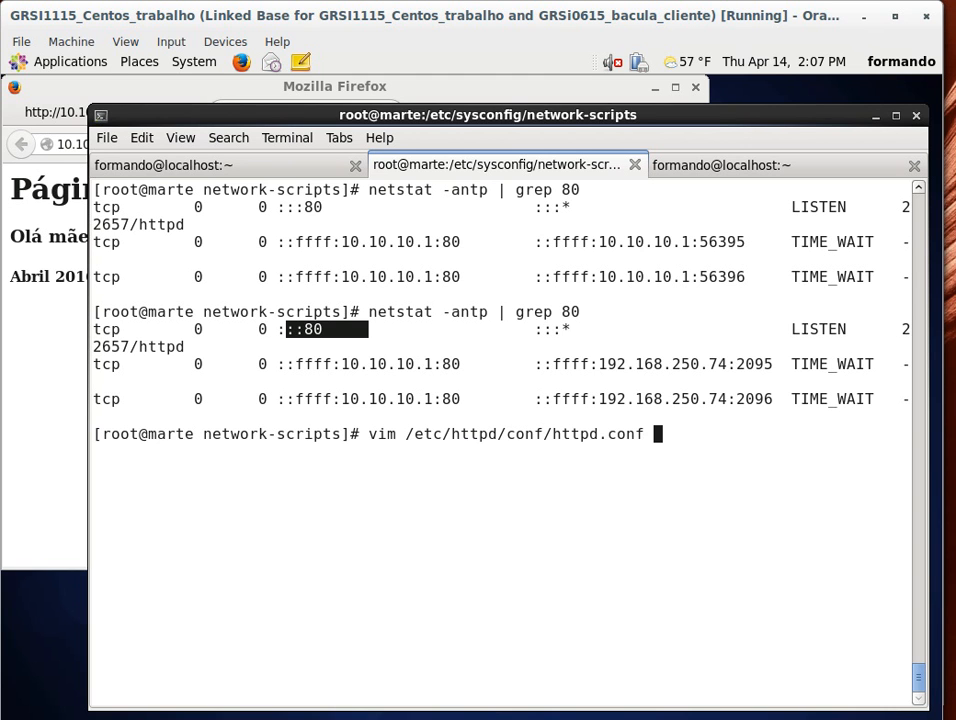
{"action": "key", "text": "Return"}
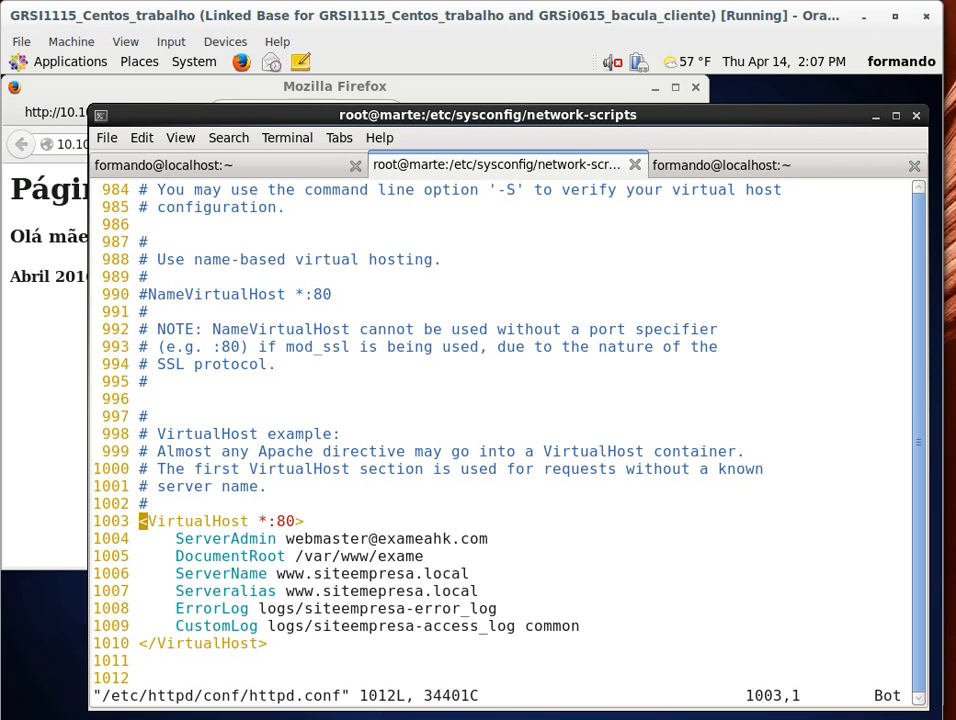
{"action": "key", "text": "Return"}
{"action": "key", "text": "Up"}
{"action": "key", "text": "i"}
{"action": "key", "text": "Right"}
{"action": "key", "text": "Right"}
{"action": "key", "text": "Right"}
{"action": "key", "text": "Right"}
{"action": "key", "text": "Right"}
{"action": "key", "text": "Right"}
{"action": "key", "text": "Right"}
{"action": "key", "text": "Right"}
{"action": "key", "text": "Right"}
{"action": "key", "text": "Right"}
{"action": "key", "text": "Right"}
{"action": "key", "text": "Right"}
{"action": "key", "text": "Right"}
{"action": "type", "text": "i"}
{"action": "key", "text": "BackSpace"}
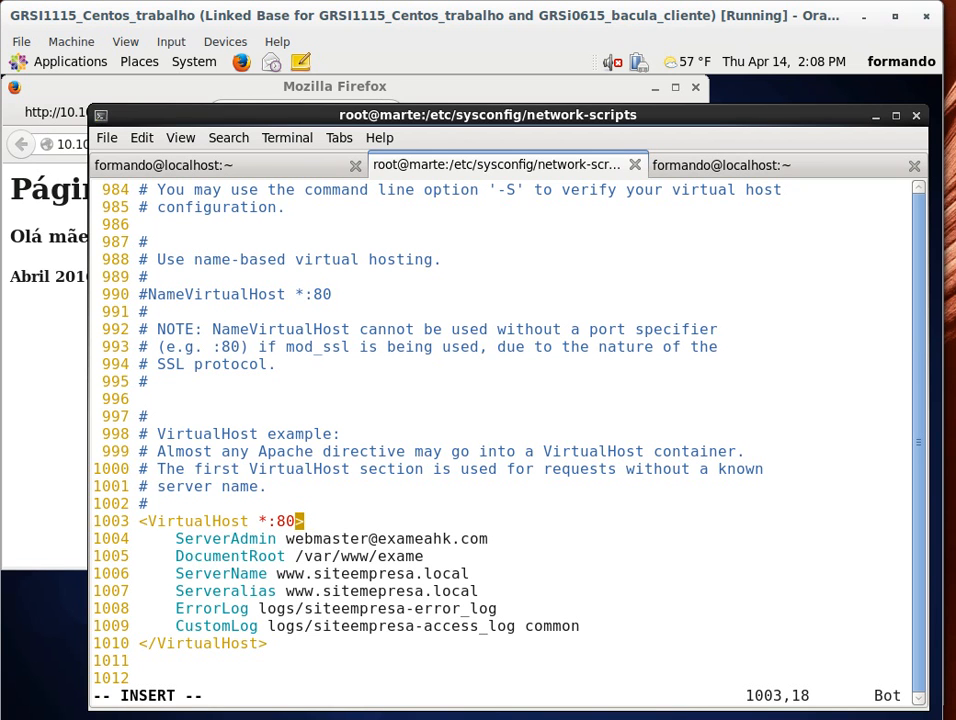
{"action": "type", "text": "80"}
{"action": "key", "text": "Escape"}
Step: Search httpd.conf for the Ports and Listen directives
{"action": "type", "text": ":"}
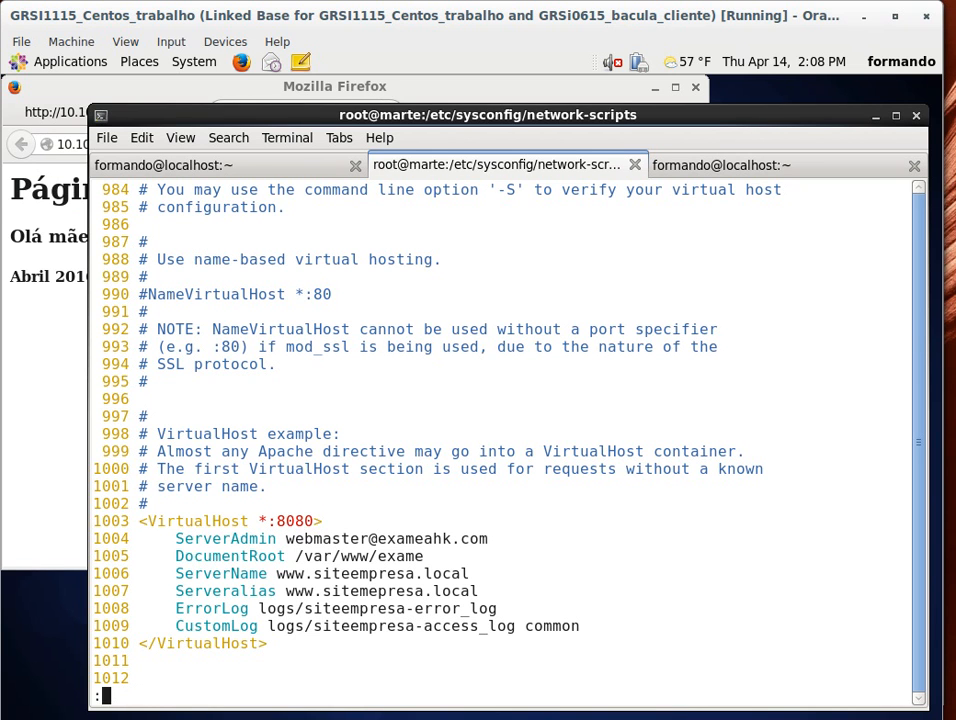
{"action": "type", "text": "/Ports"}
{"action": "key", "text": "Return"}
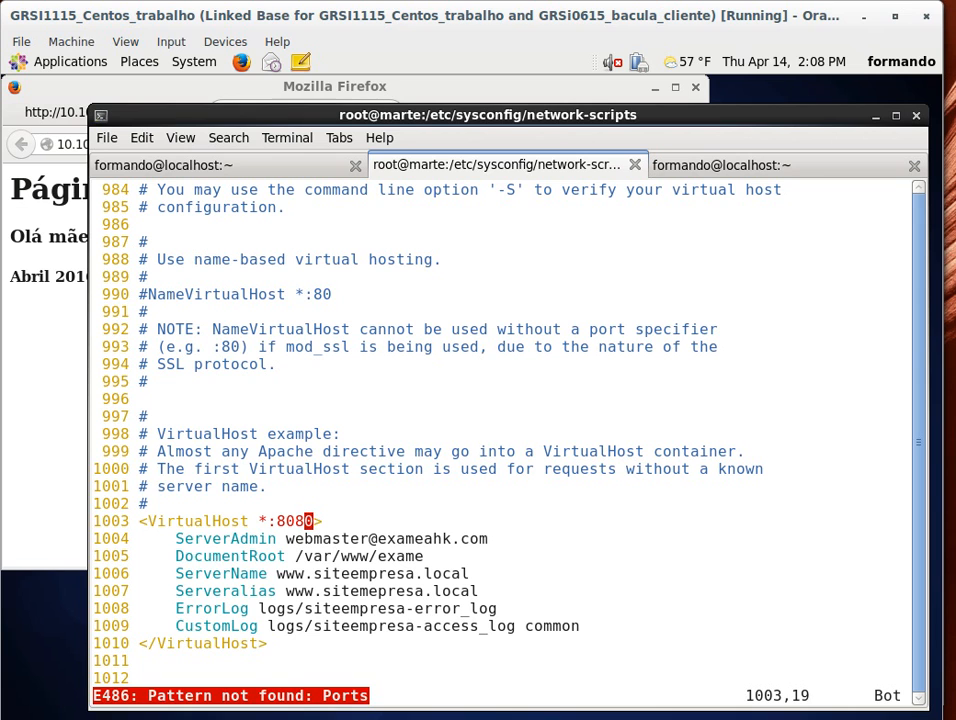
{"action": "key", "text": "Up"}
{"action": "key", "text": "Up"}
{"action": "key", "text": "Down"}
{"action": "key", "text": "Down"}
{"action": "key", "text": "Down"}
{"action": "key", "text": "Down"}
{"action": "type", "text": ":/L"}
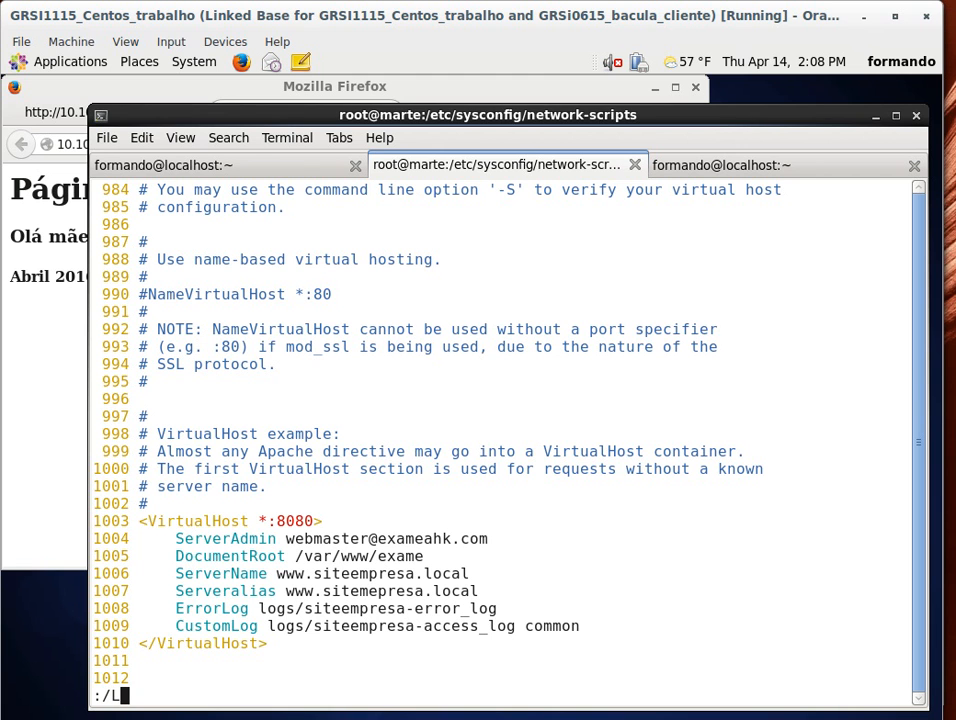
{"action": "type", "text": "iste"}
{"action": "key", "text": "Return"}
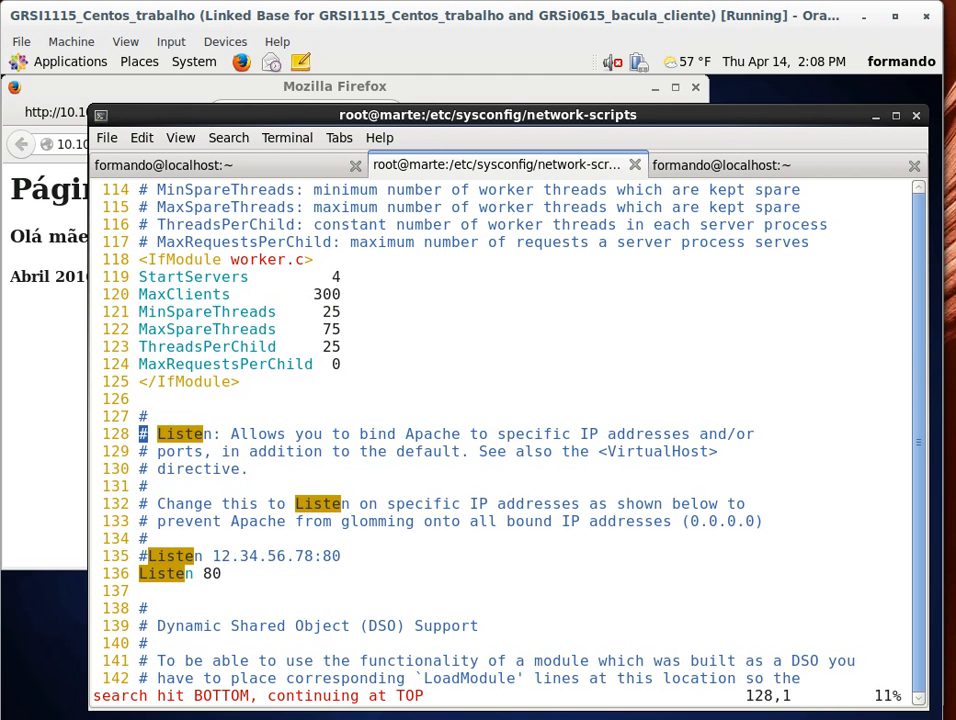
Step: Duplicate the Listen 80 line in httpd.conf and change the copy to Listen 8080
{"action": "key", "text": "i"}
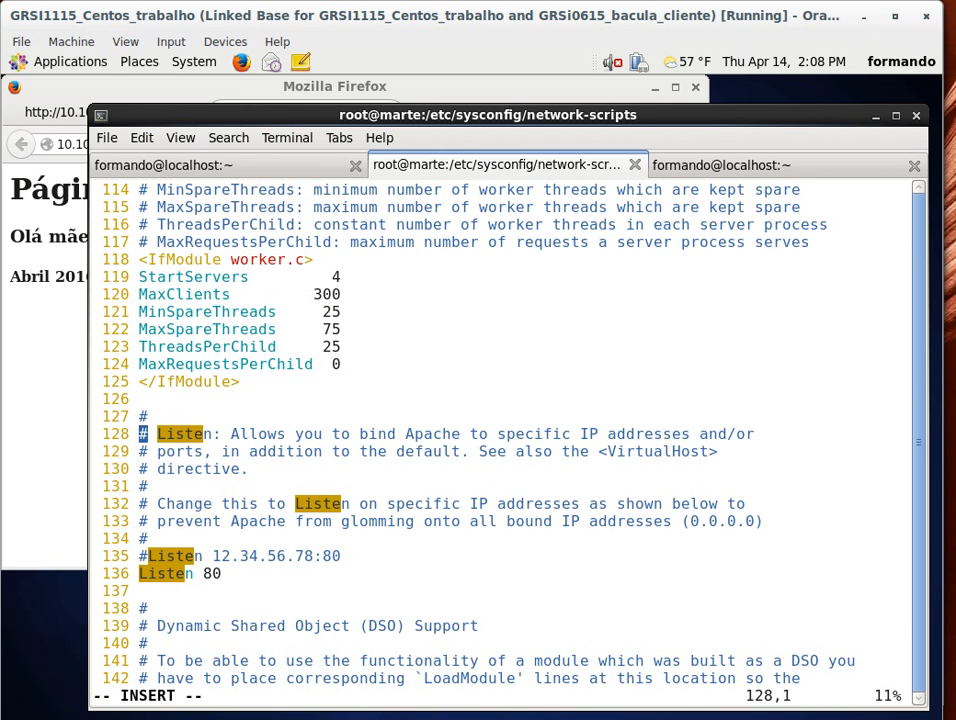
{"action": "key", "text": "Down"}
{"action": "key", "text": "Down"}
{"action": "key", "text": "Down"}
{"action": "key", "text": "Down"}
{"action": "key", "text": "Down"}
{"action": "key", "text": "Down"}
{"action": "key", "text": "Down"}
{"action": "key", "text": "Down"}
{"action": "key", "text": "Escape"}
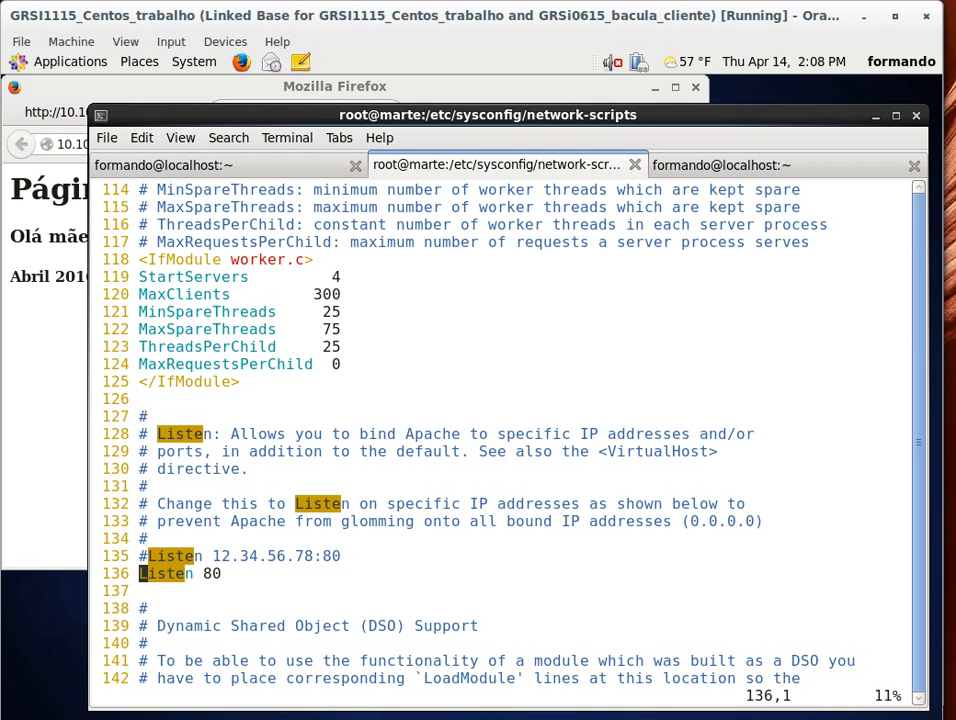
{"action": "key", "text": "y"}
{"action": "key", "text": "y"}
{"action": "key", "text": "p"}
{"action": "key", "text": "Right"}
{"action": "key", "text": "Right"}
{"action": "key", "text": "Right"}
{"action": "key", "text": "Right"}
{"action": "key", "text": "Right"}
{"action": "key", "text": "Right"}
{"action": "key", "text": "Right"}
{"action": "key", "text": "Right"}
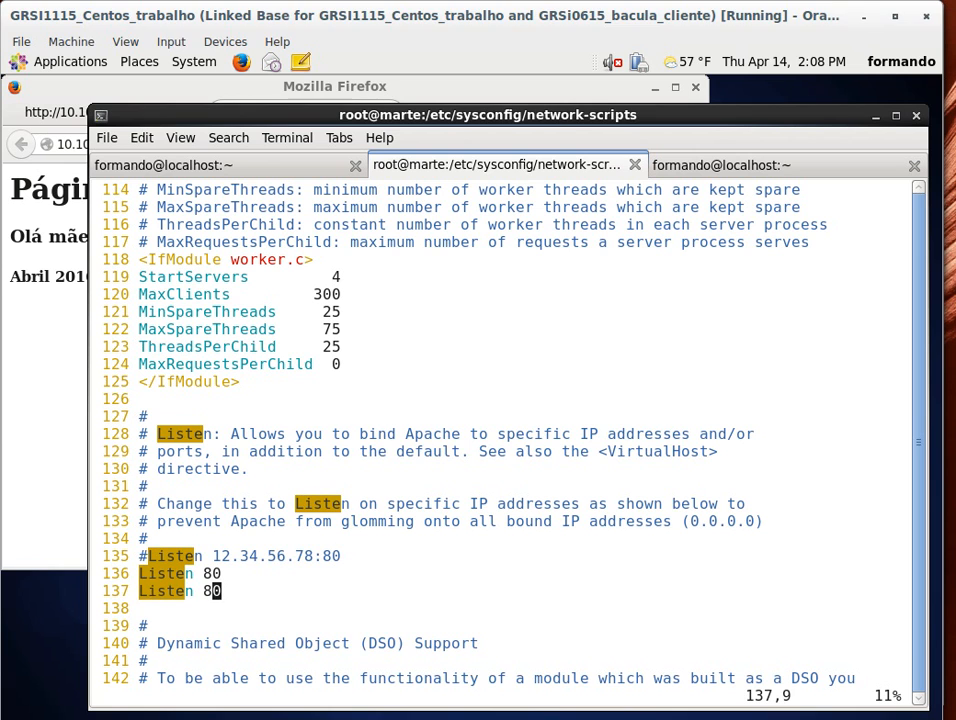
{"action": "key", "text": "i"}
{"action": "key", "text": "Right"}
{"action": "type", "text": "80"}
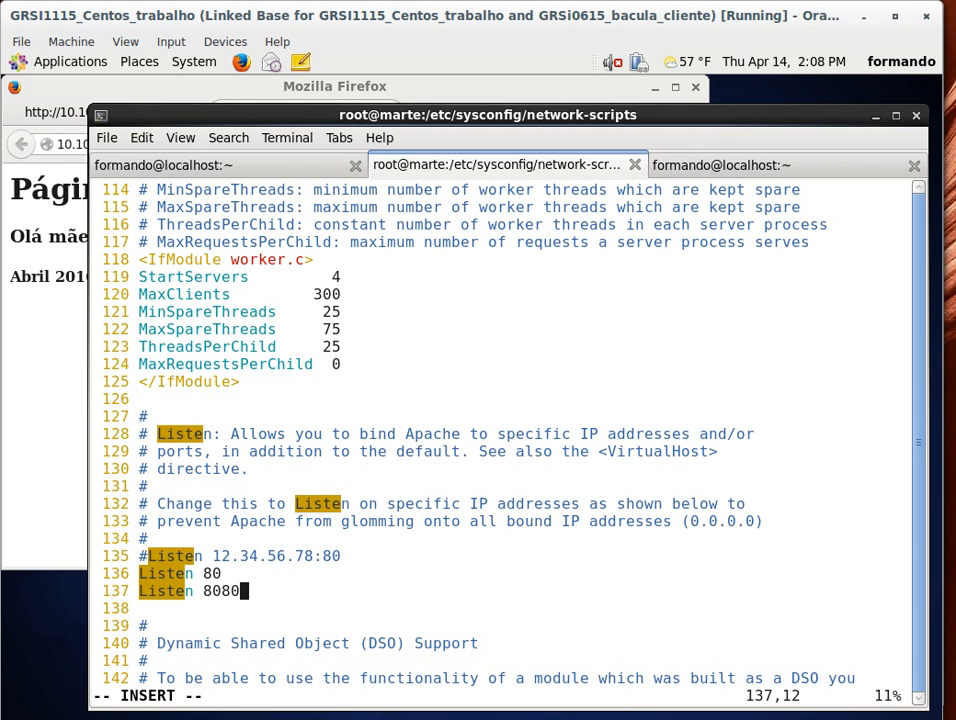
{"action": "type", "text": ":wq"}
Step: Save httpd.conf and quit vim
{"action": "key", "text": "BackSpace"}
{"action": "key", "text": "BackSpace"}
{"action": "key", "text": "BackSpace"}
{"action": "key", "text": "Escape"}
{"action": "type", "text": ":wq"}
{"action": "key", "text": "Return"}
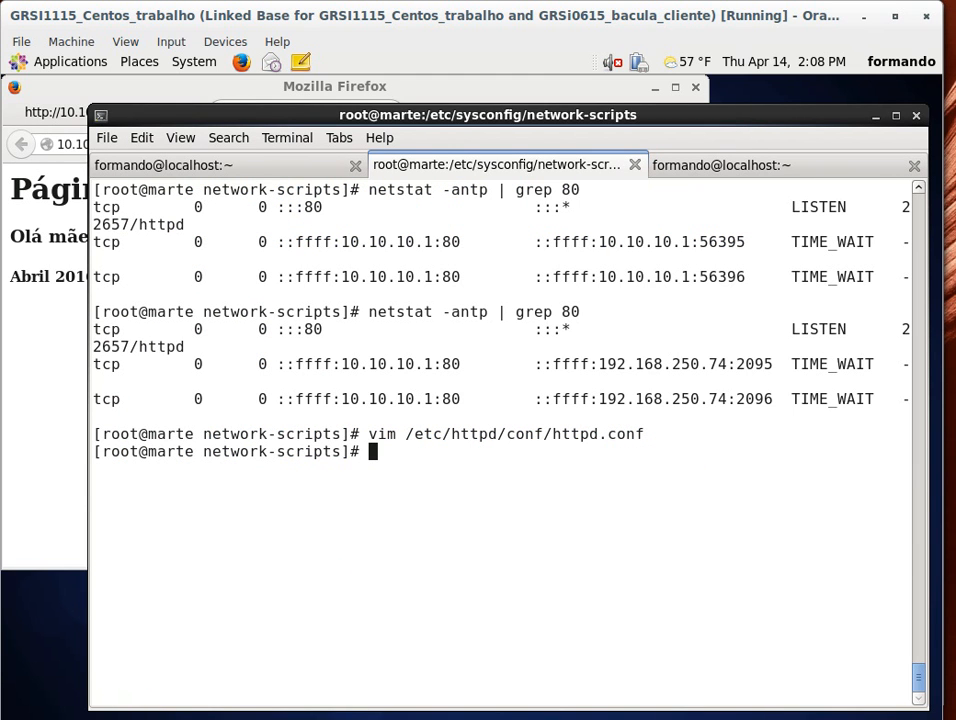
Step: Open /etc/sysconfig/iptables in vim
{"action": "type", "text": "vim 7et"}
{"action": "key", "text": "BackSpace"}
{"action": "key", "text": "BackSpace"}
{"action": "key", "text": "BackSpace"}
{"action": "type", "text": "/etc/sysconfig/ip"}
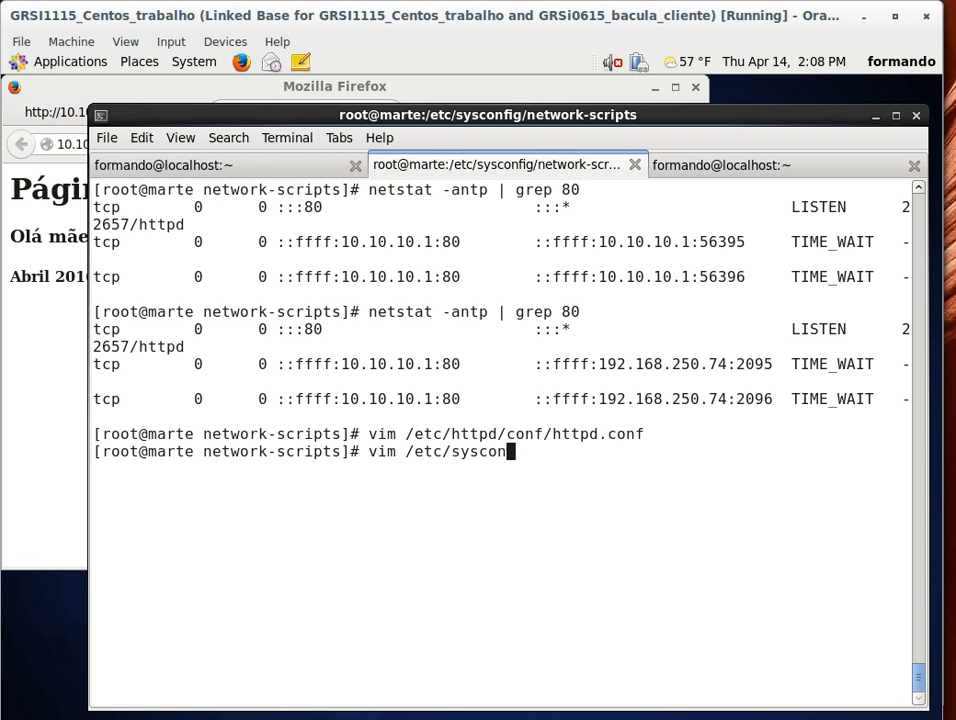
{"action": "key", "text": "Tab"}
{"action": "type", "text": "ipt"}
{"action": "key", "text": "Tab"}
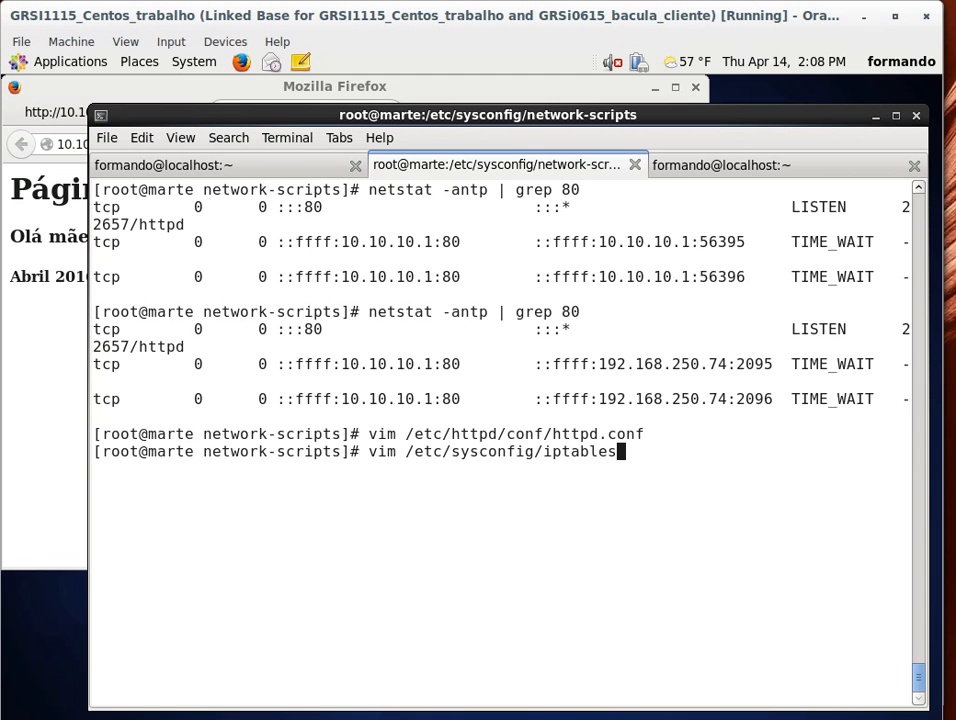
{"action": "key", "text": "Return"}
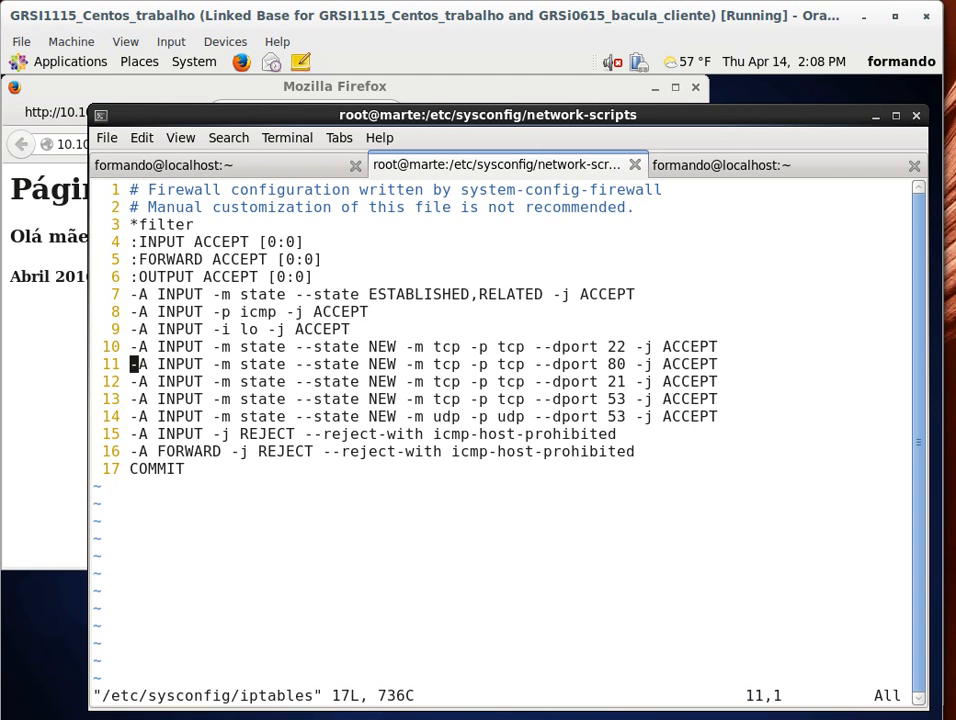
Step: Duplicate the port 80 INPUT accept rule, change the copy's --dport to 8080, and save the file
{"action": "key", "text": "y"}
{"action": "key", "text": "y"}
{"action": "key", "text": "p"}
{"action": "key", "text": "Right"}
{"action": "key", "text": "Right"}
{"action": "key", "text": "Right"}
{"action": "key", "text": "Right"}
{"action": "key", "text": "Right"}
{"action": "key", "text": "Right"}
{"action": "key", "text": "Right"}
{"action": "key", "text": "Right"}
{"action": "key", "text": "Right"}
{"action": "key", "text": "Right"}
{"action": "key", "text": "Right"}
{"action": "key", "text": "Right"}
{"action": "key", "text": "Right"}
{"action": "key", "text": "Right"}
{"action": "key", "text": "Right"}
{"action": "key", "text": "Right"}
{"action": "key", "text": "Right"}
{"action": "key", "text": "Right"}
{"action": "key", "text": "Right"}
{"action": "key", "text": "Right"}
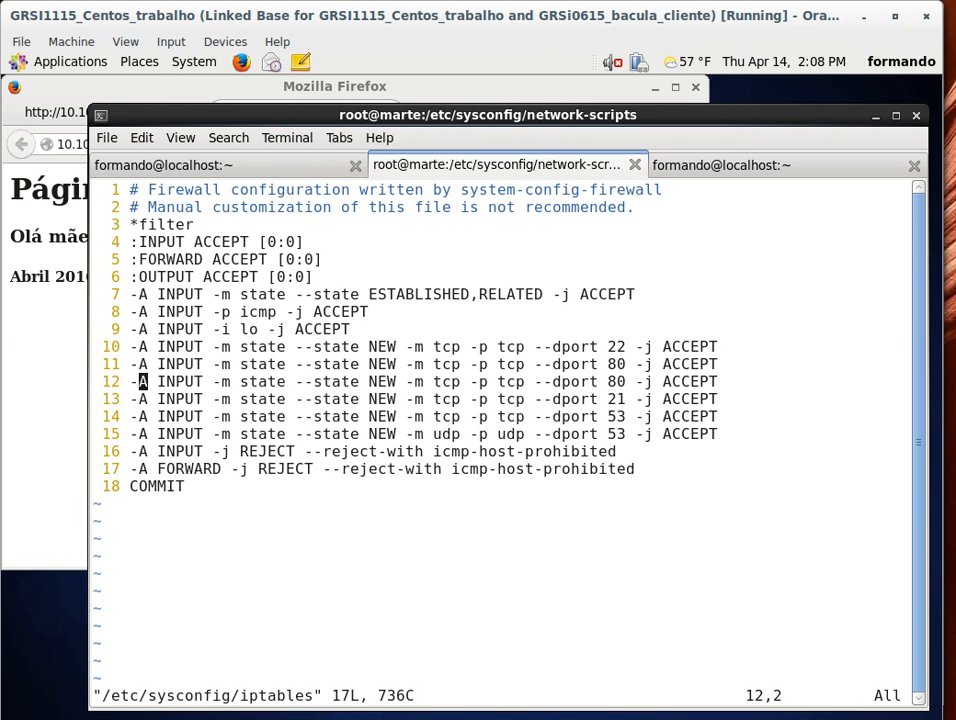
{"action": "key", "text": "Right"}
{"action": "key", "text": "Right"}
{"action": "key", "text": "Right"}
{"action": "key", "text": "Right"}
{"action": "key", "text": "Right"}
{"action": "key", "text": "Right"}
{"action": "key", "text": "Right"}
{"action": "key", "text": "i"}
{"action": "key", "text": "Right"}
{"action": "key", "text": "Right"}
{"action": "key", "text": "Right"}
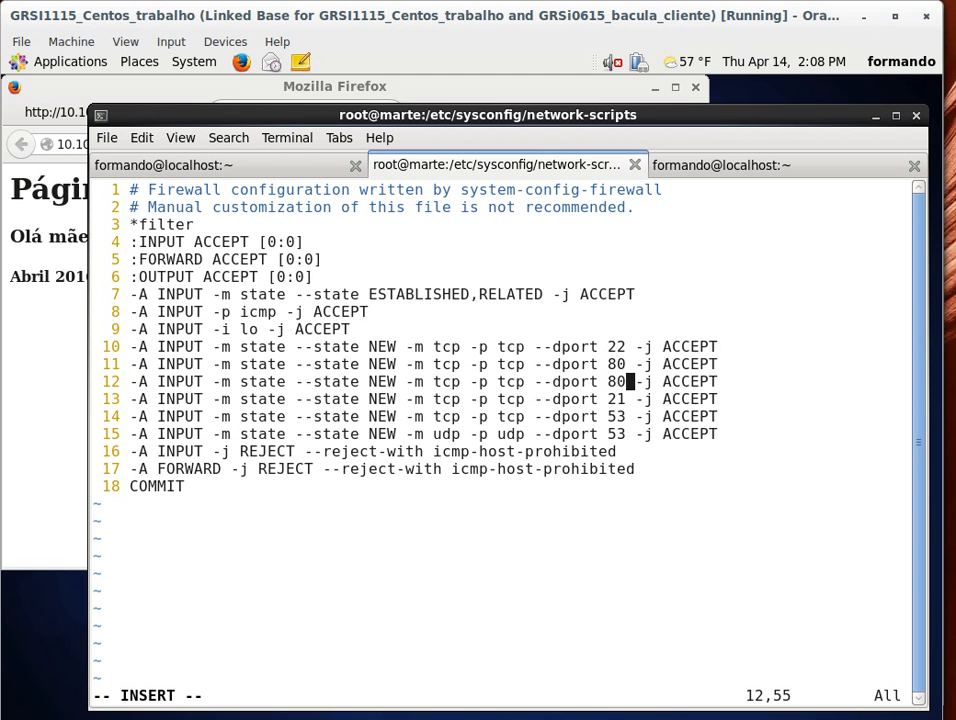
{"action": "type", "text": "80"}
{"action": "key", "text": "Escape"}
{"action": "type", "text": ":wq"}
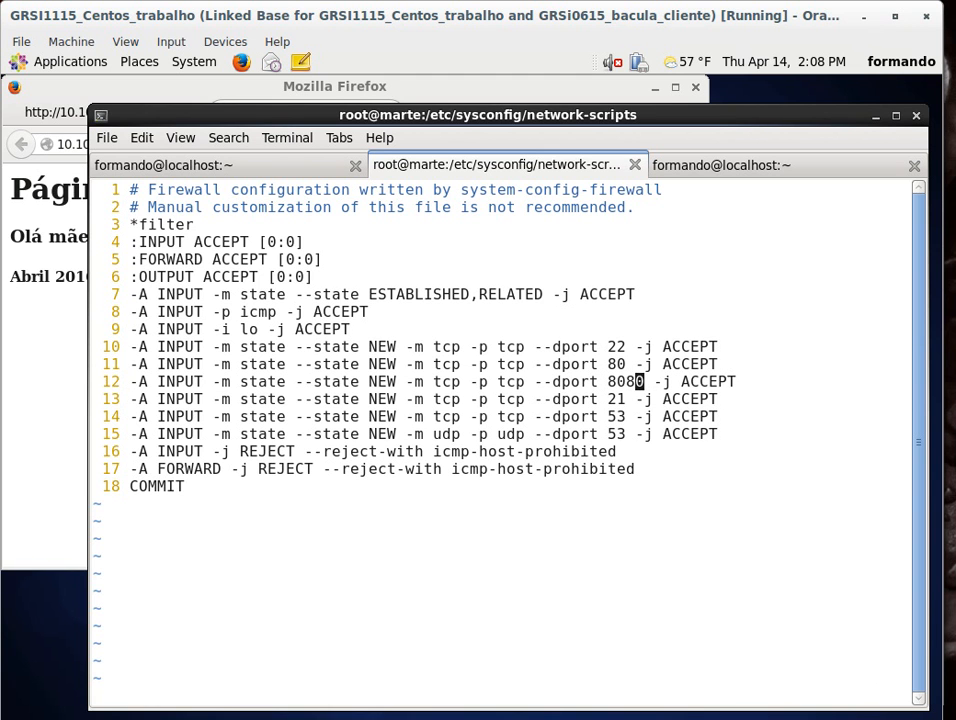
{"action": "key", "text": "Return"}
Step: Restart the iptables service and then the httpd service
{"action": "type", "text": "service iptables restart"}
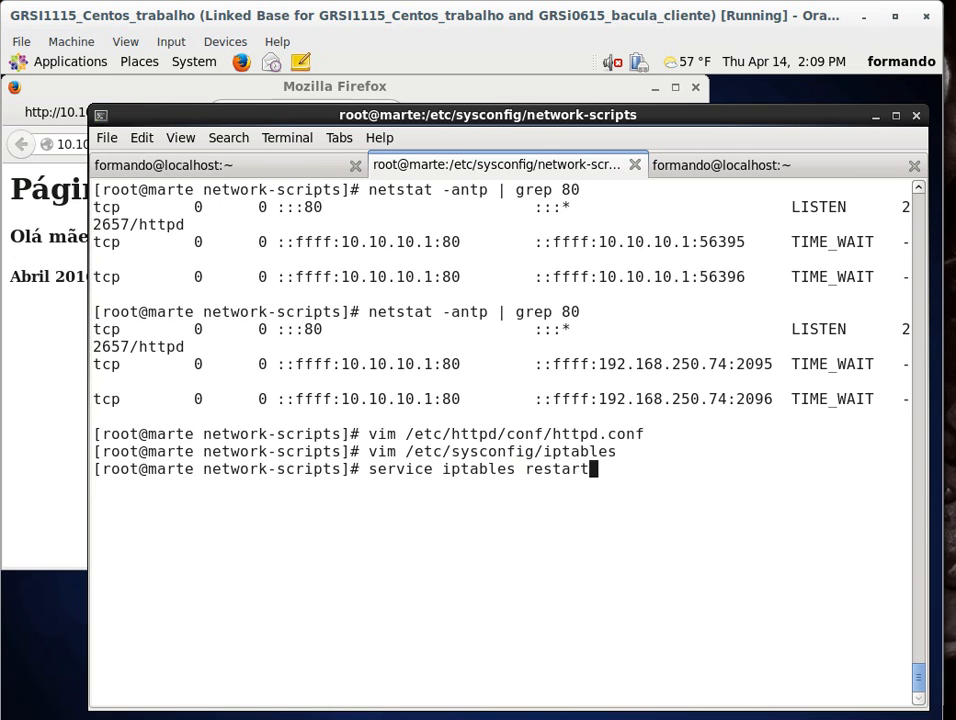
{"action": "key", "text": "Return"}
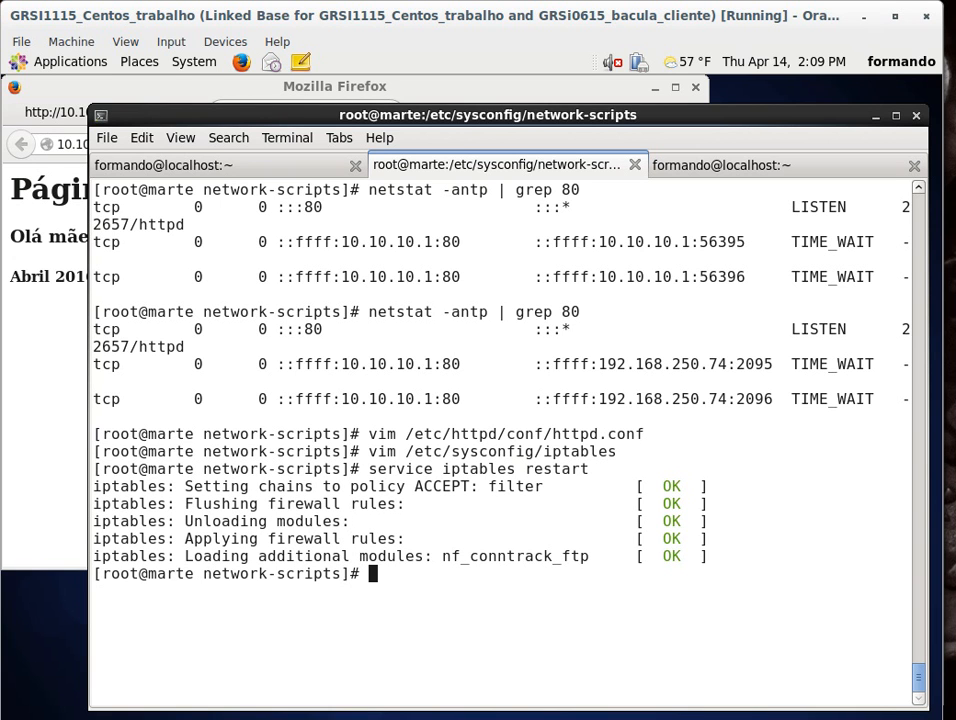
{"action": "type", "text": "service "}
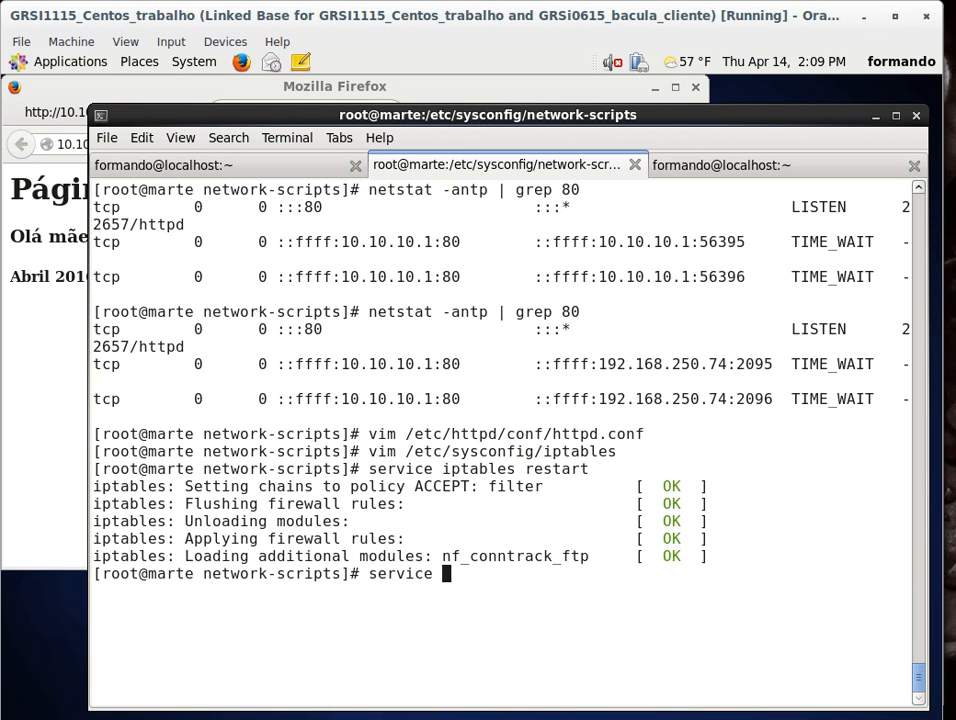
{"action": "type", "text": "httpd "}
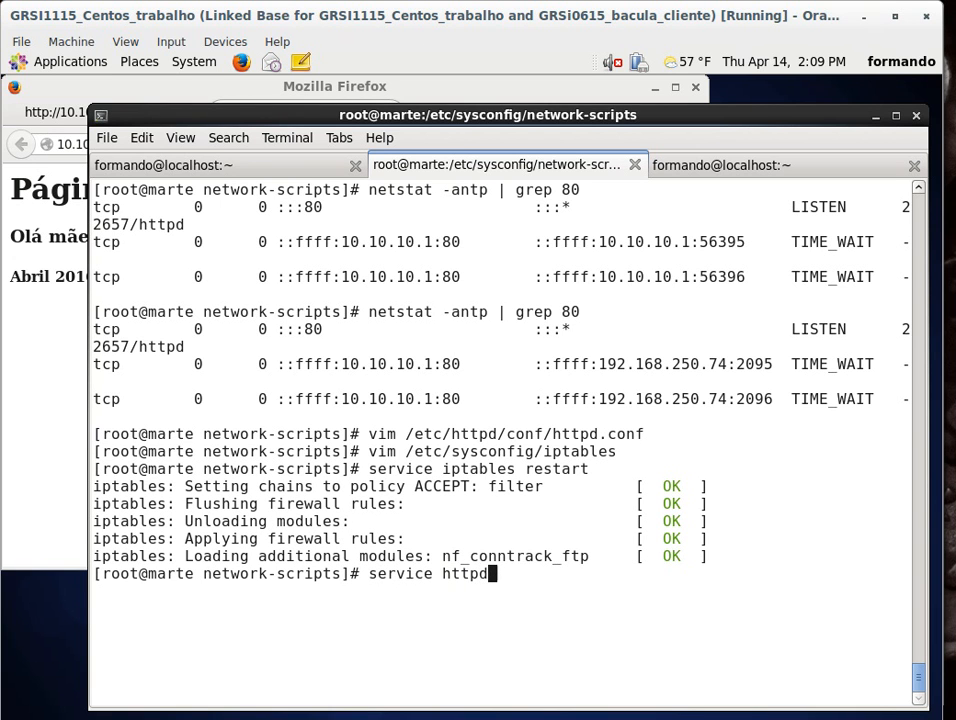
{"action": "type", "text": "restart"}
{"action": "key", "text": "Return"}
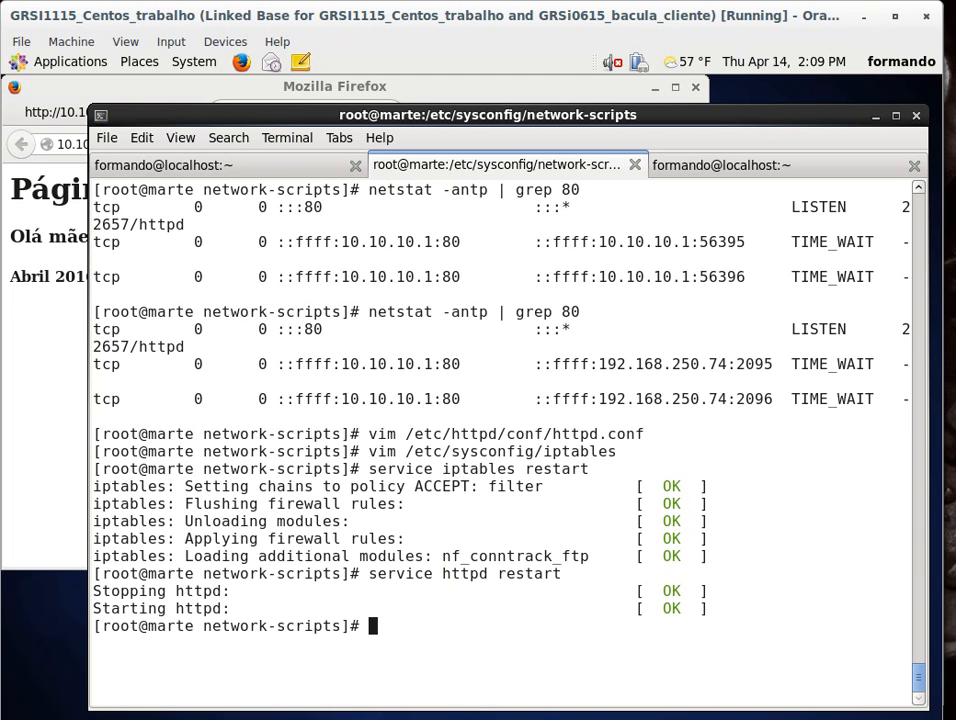
Step: Clear the terminal and rerun netstat -antp | grep 80 to check httpd's listening ports
{"action": "key", "text": "ctrl+l"}
{"action": "key", "text": "Up"}
{"action": "key", "text": "Up"}
{"action": "key", "text": "Up"}
{"action": "key", "text": "Up"}
{"action": "key", "text": "Up"}
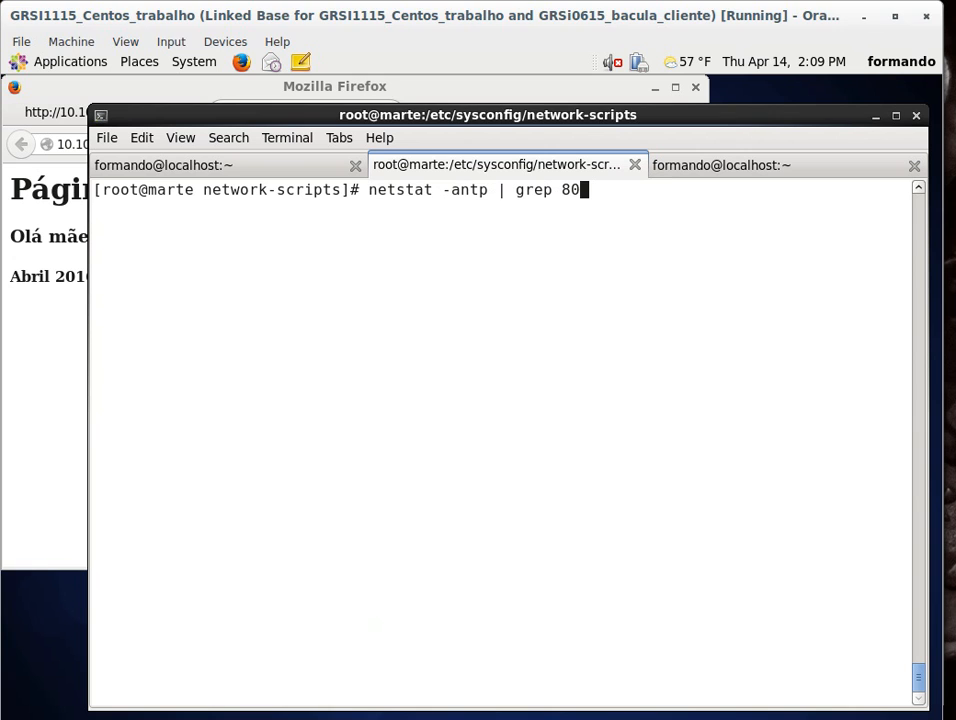
{"action": "key", "text": "Return"}
{"action": "left_click_drag", "start_coordinate": [286, 206], "coordinate": [381, 208]}
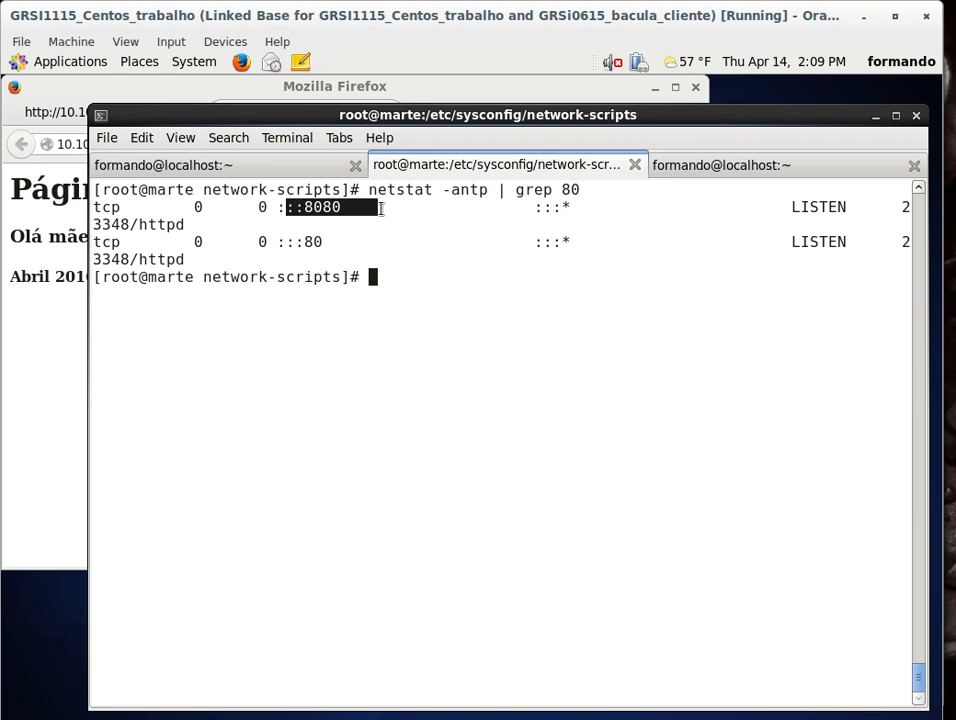
Step: Close the extra Firefox tabs and clear all browsing history with time range Everything
{"action": "left_click", "coordinate": [188, 89]}
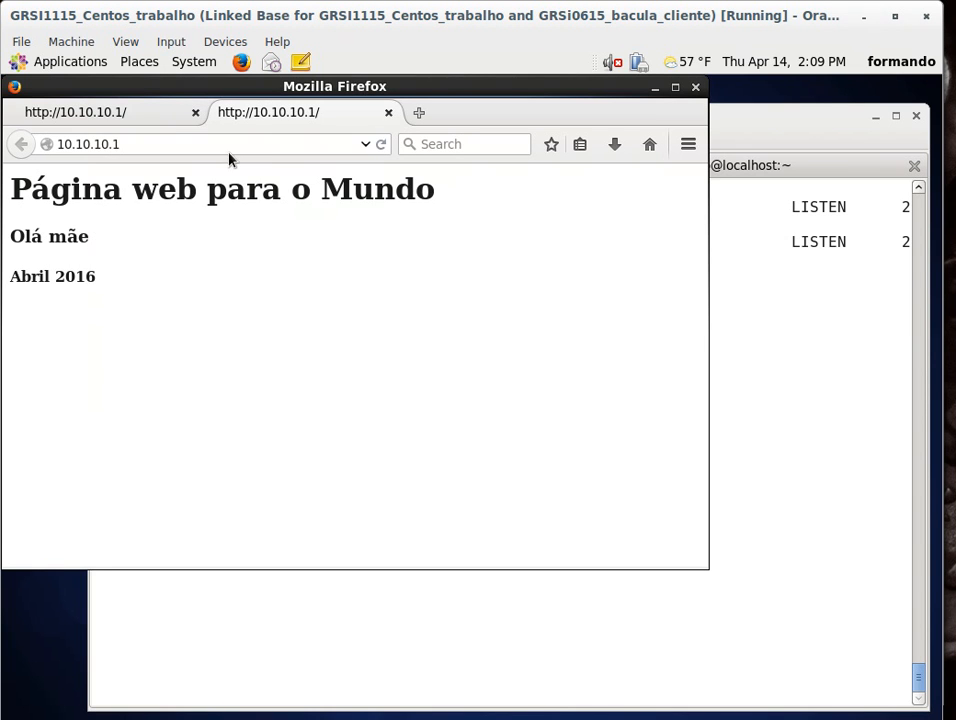
{"action": "left_click", "coordinate": [389, 113]}
{"action": "key", "text": "ctrl+shift+Delete"}
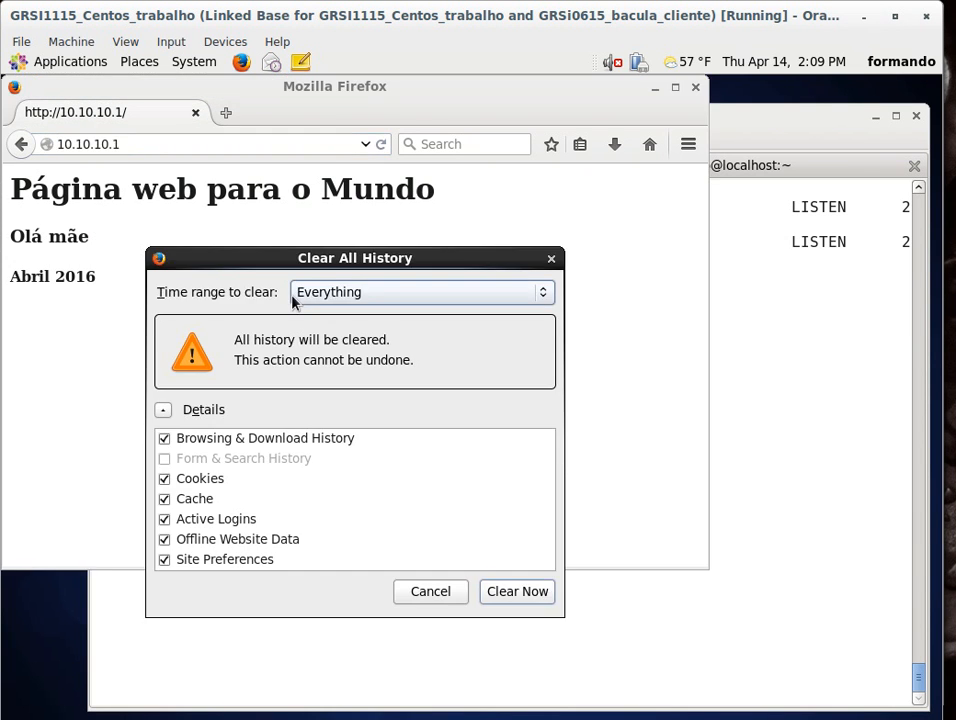
{"action": "left_click", "coordinate": [505, 591]}
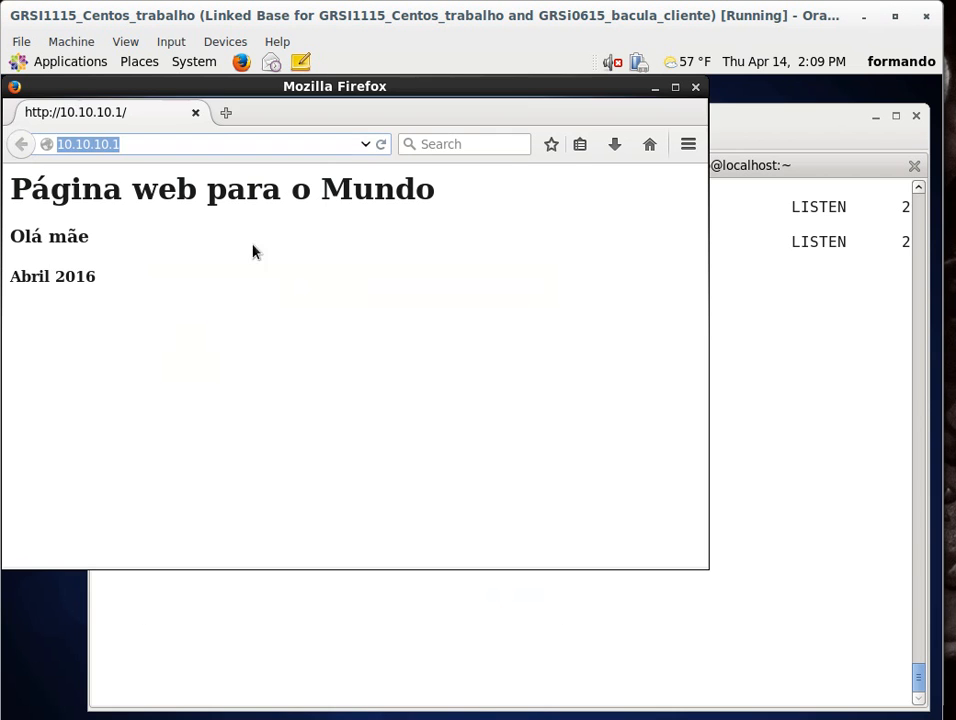
{"action": "left_click", "coordinate": [228, 147]}
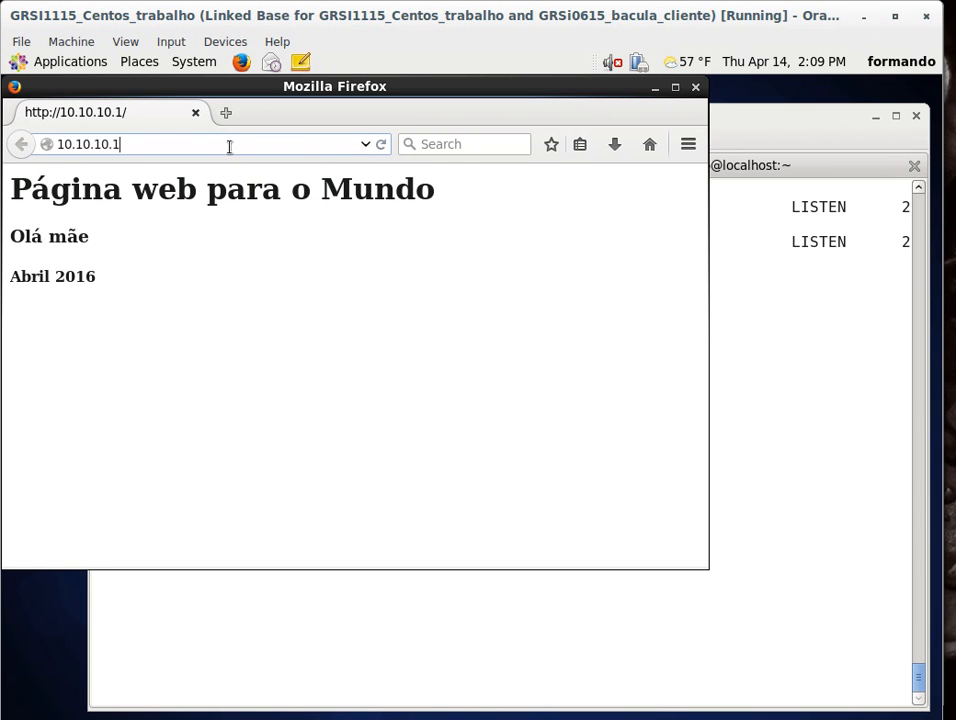
{"action": "left_click", "coordinate": [226, 113]}
{"action": "left_click", "coordinate": [196, 113]}
{"action": "key", "text": "ctrl+shift+Delete"}
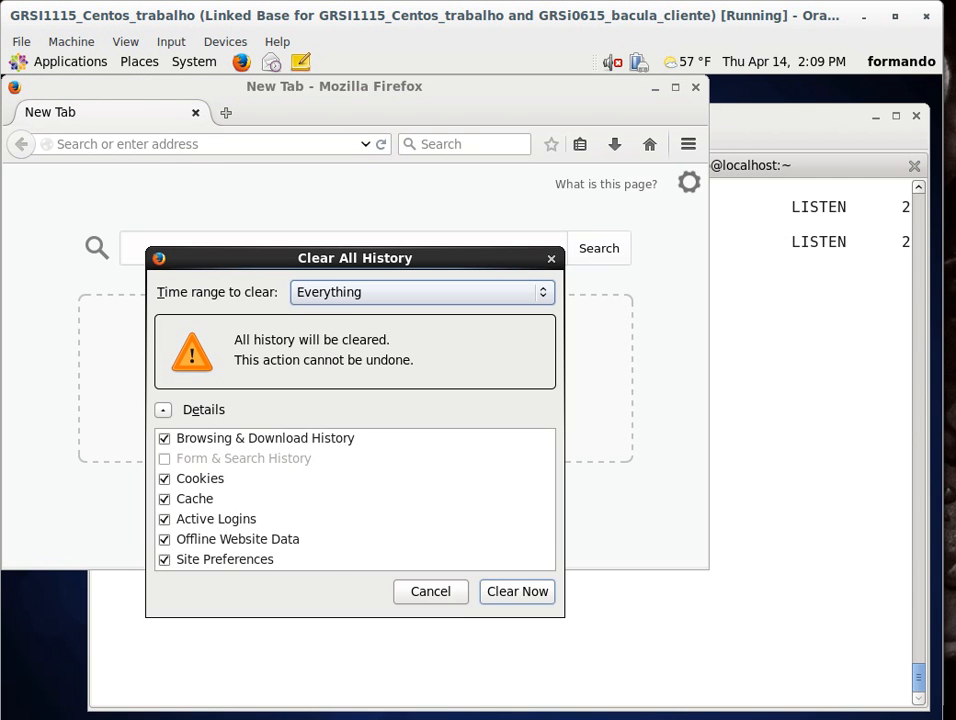
{"action": "left_click", "coordinate": [531, 595]}
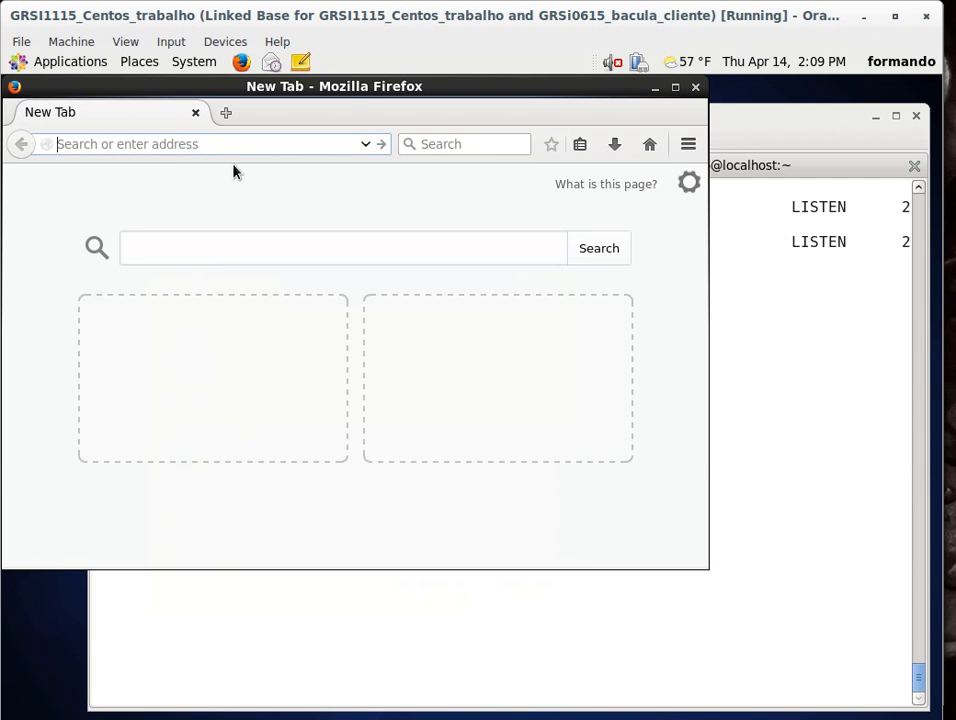
Step: Browse to 10.10.10.1:8080 in Firefox
{"action": "type", "text": "10.10.10.1:8080"}
{"action": "key", "text": "Return"}
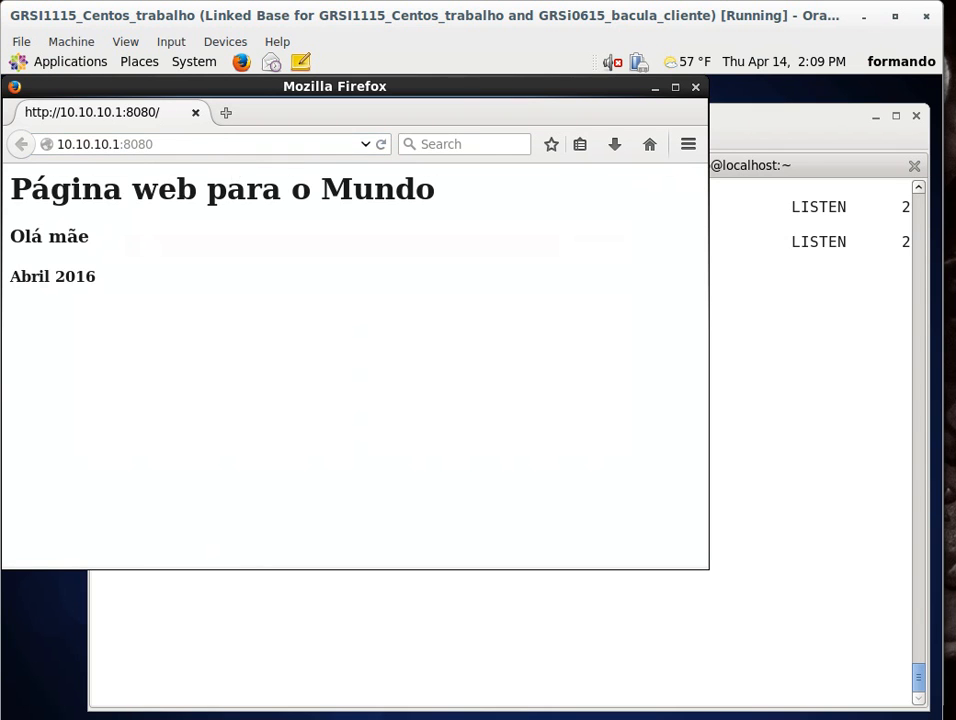
Step: Close the tab and browse to 10.10.10.1 in a fresh tab
{"action": "left_click", "coordinate": [214, 148]}
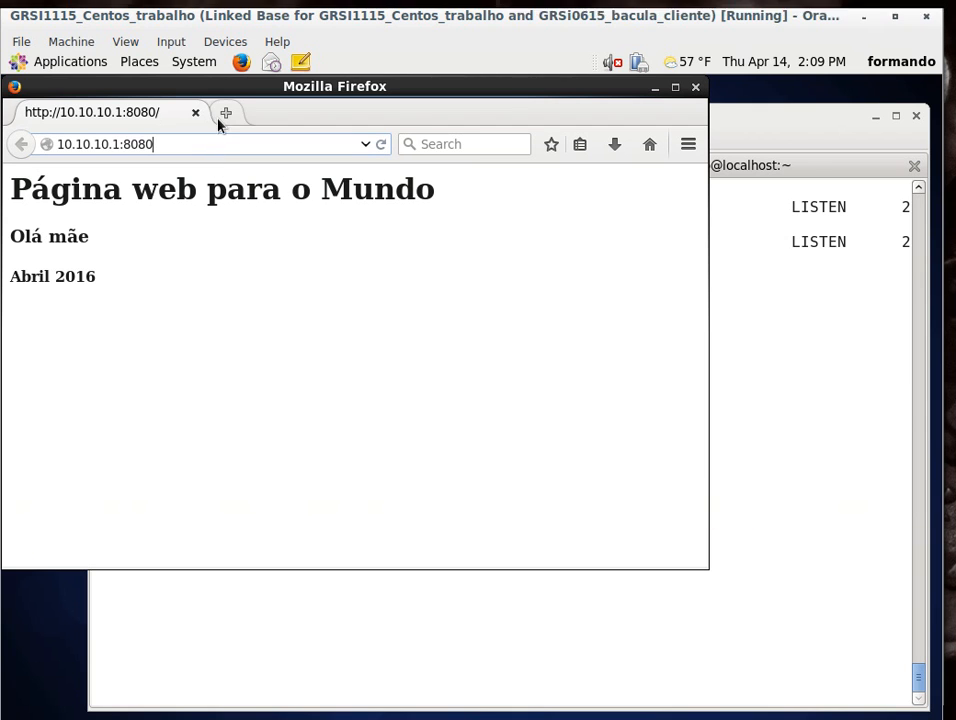
{"action": "left_click", "coordinate": [222, 120]}
{"action": "left_click", "coordinate": [197, 118]}
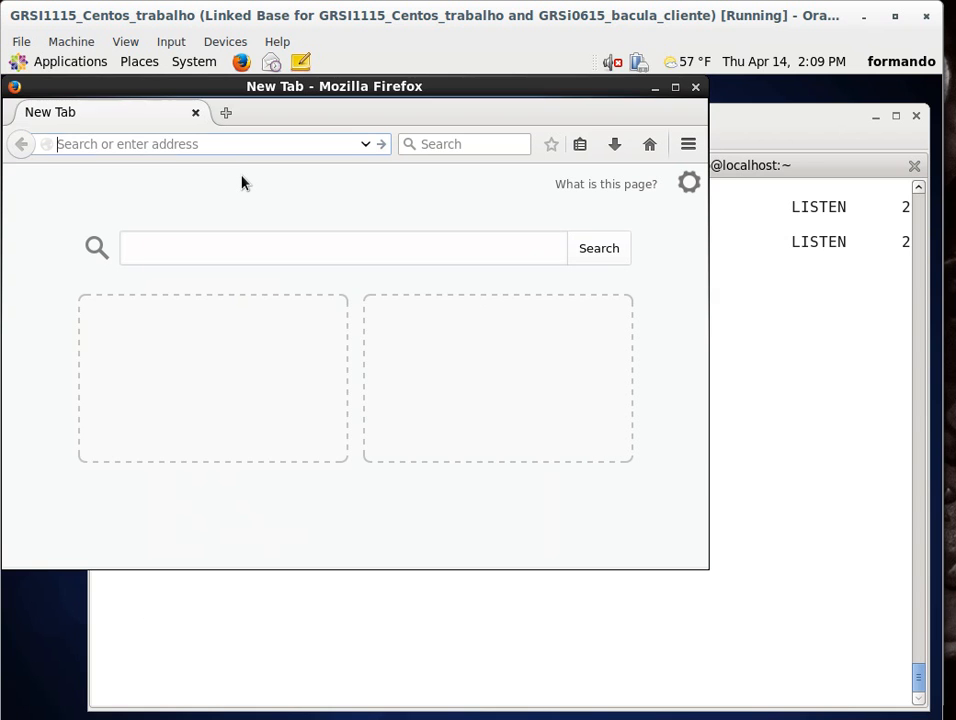
{"action": "type", "text": "10.10.10"}
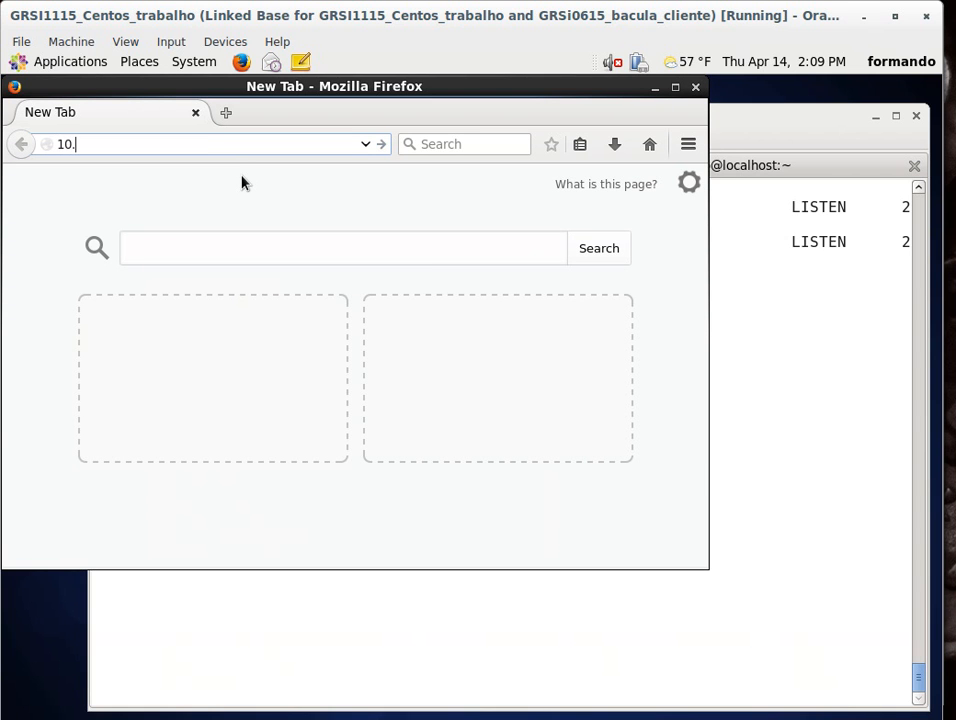
{"action": "type", "text": ".1"}
{"action": "key", "text": "Return"}
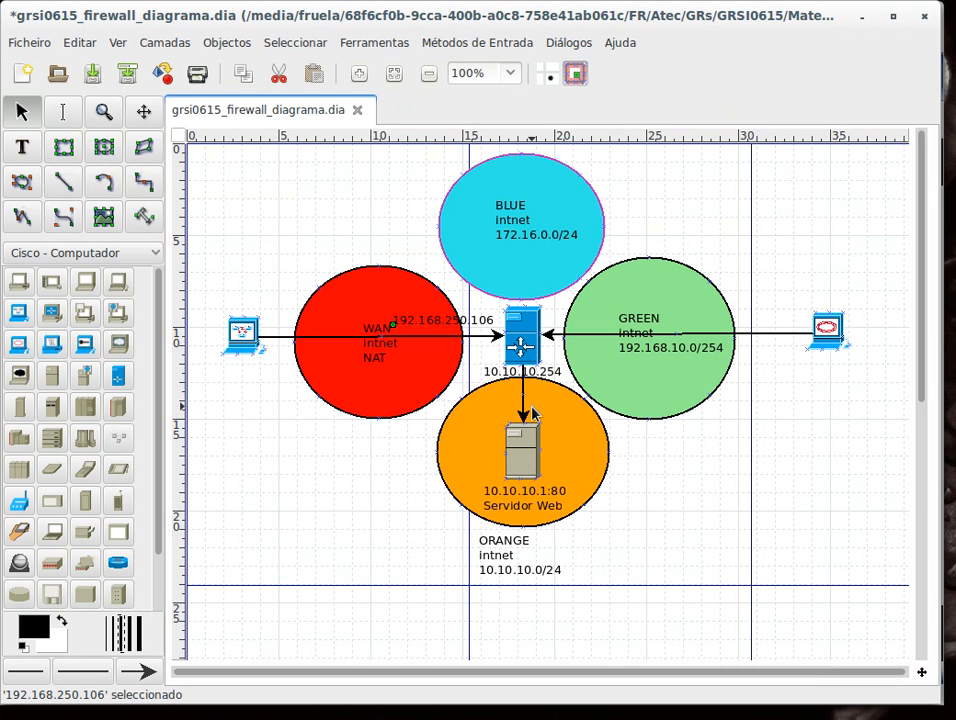
Step: Edit the web server label in the network diagram to read 10.10.10.1:8080
{"action": "left_click", "coordinate": [550, 490]}
{"action": "left_click", "coordinate": [22, 146]}
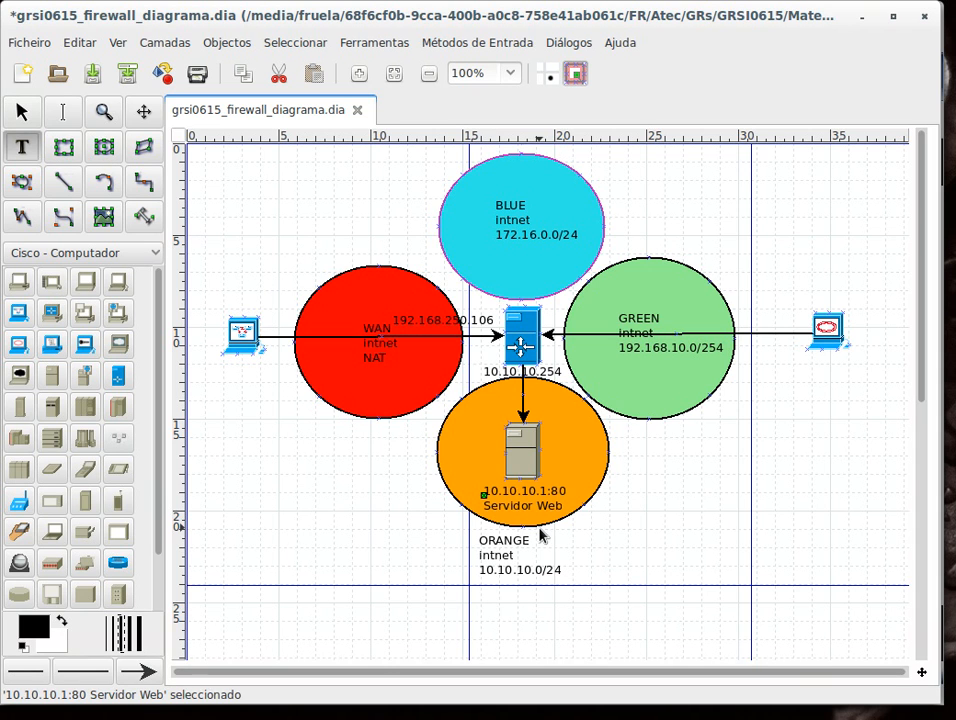
{"action": "left_click", "coordinate": [542, 491]}
{"action": "left_click", "coordinate": [559, 492]}
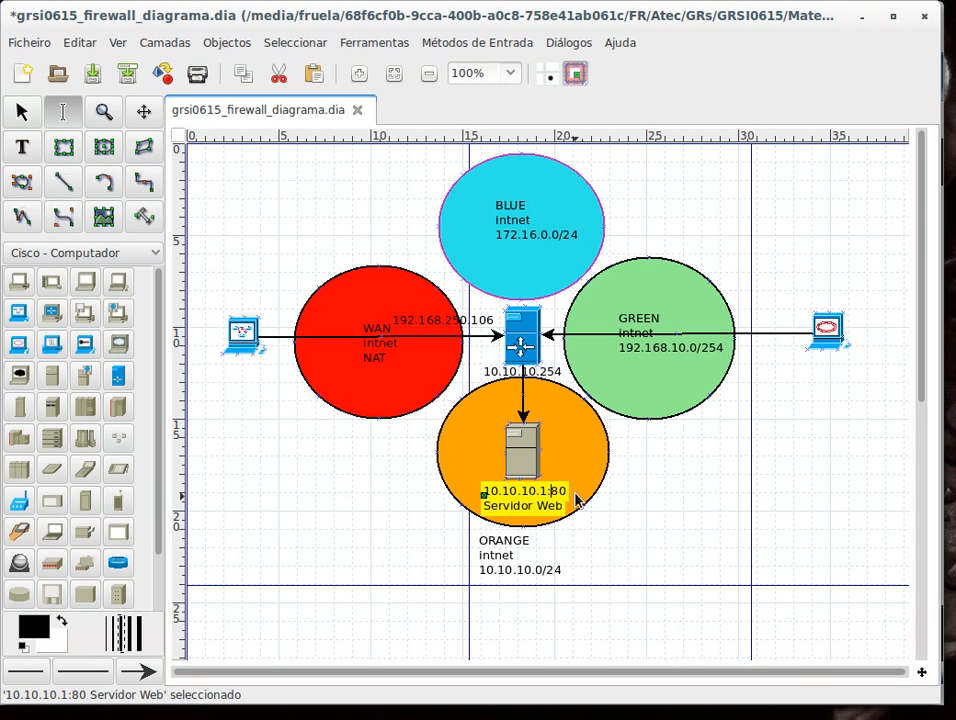
{"action": "type", "text": "80"}
{"action": "left_click", "coordinate": [698, 530]}
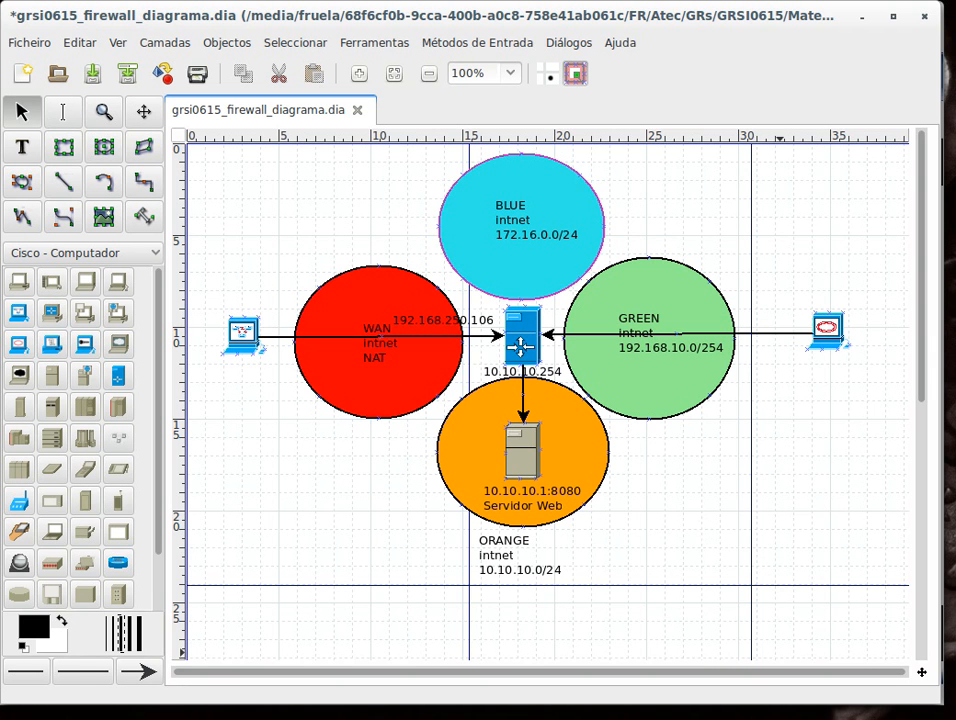
Step: Switch to the Windows XP client and reload the 192.168.250.106 page
{"action": "key", "text": "alt+Tab"}
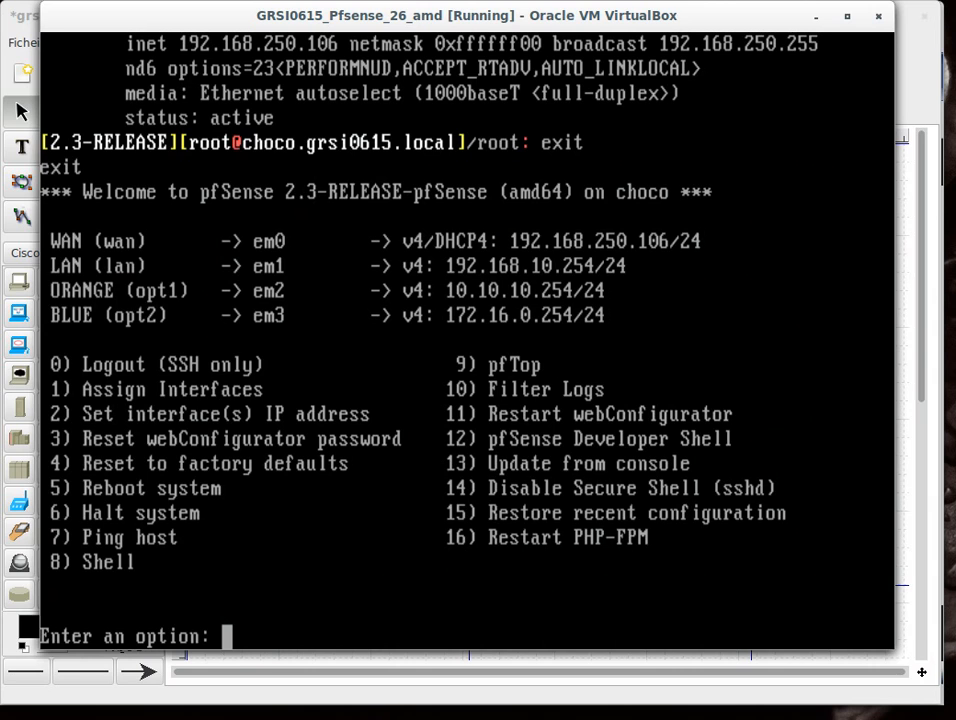
{"action": "key", "text": "alt+Tab"}
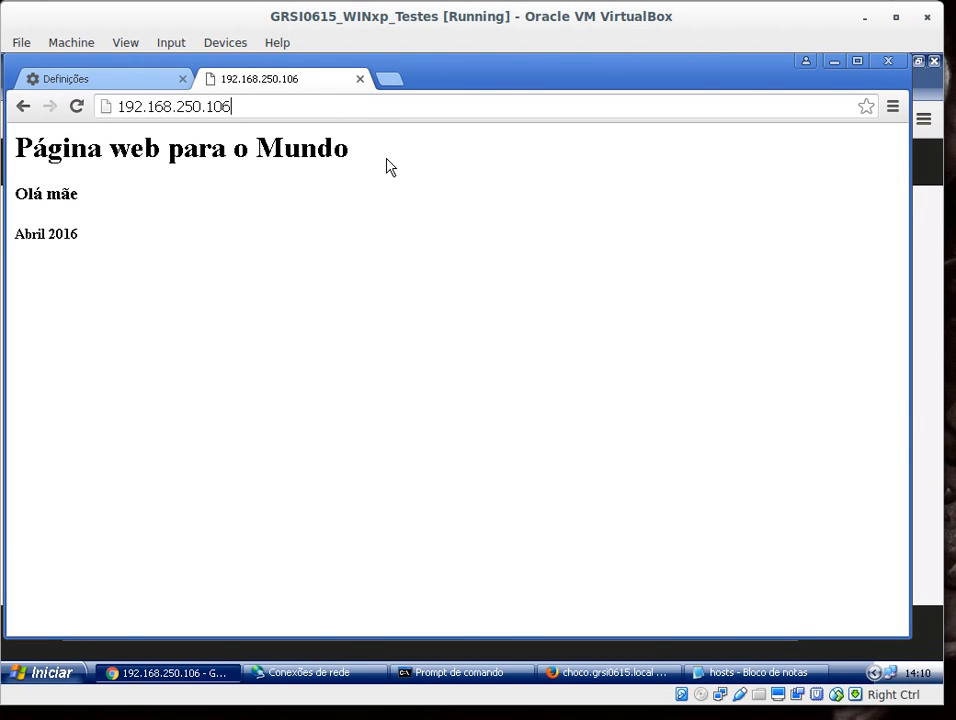
{"action": "key", "text": "F5"}
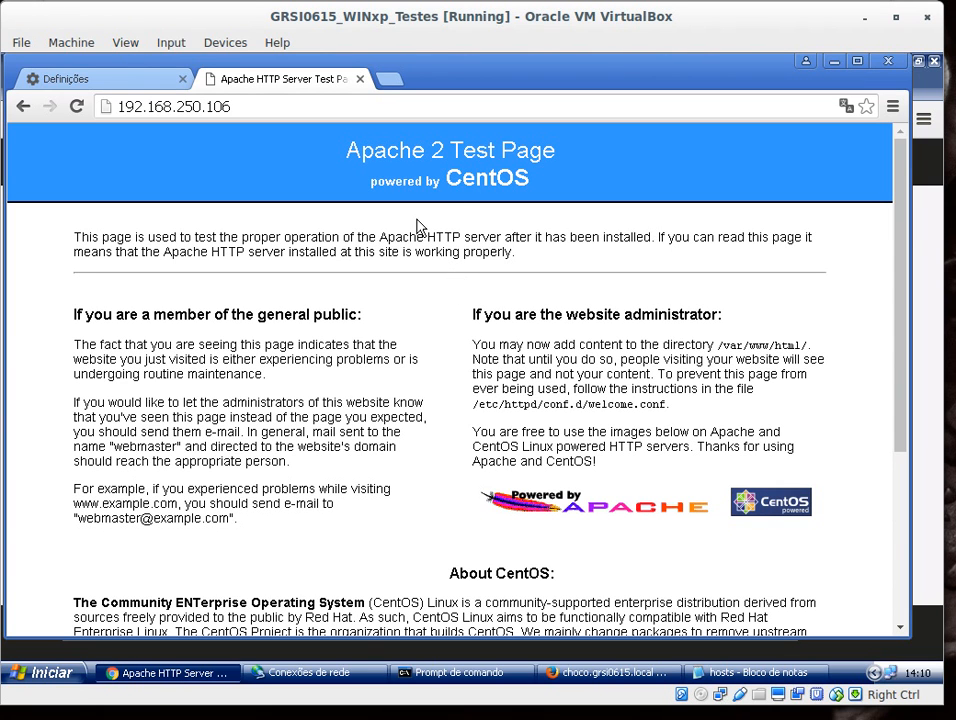
Step: Enable the Green network connection and disable the RED network connection on the Windows XP client
{"action": "left_click", "coordinate": [321, 106]}
{"action": "left_click", "coordinate": [337, 108]}
{"action": "left_click", "coordinate": [372, 678]}
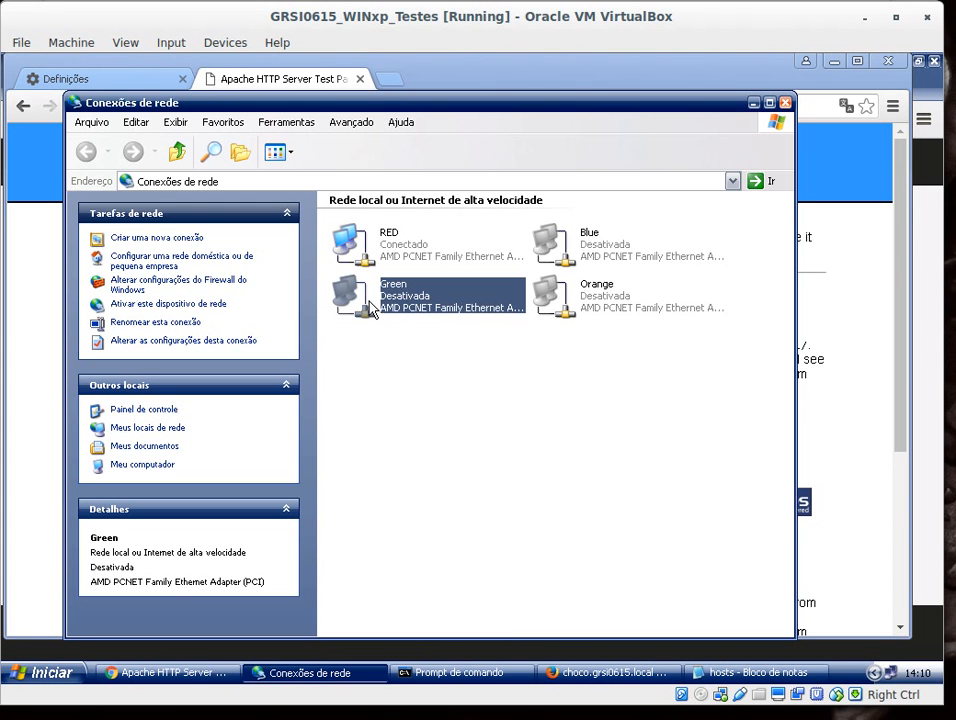
{"action": "right_click", "coordinate": [372, 303]}
{"action": "left_click", "coordinate": [424, 312]}
{"action": "right_click", "coordinate": [368, 242]}
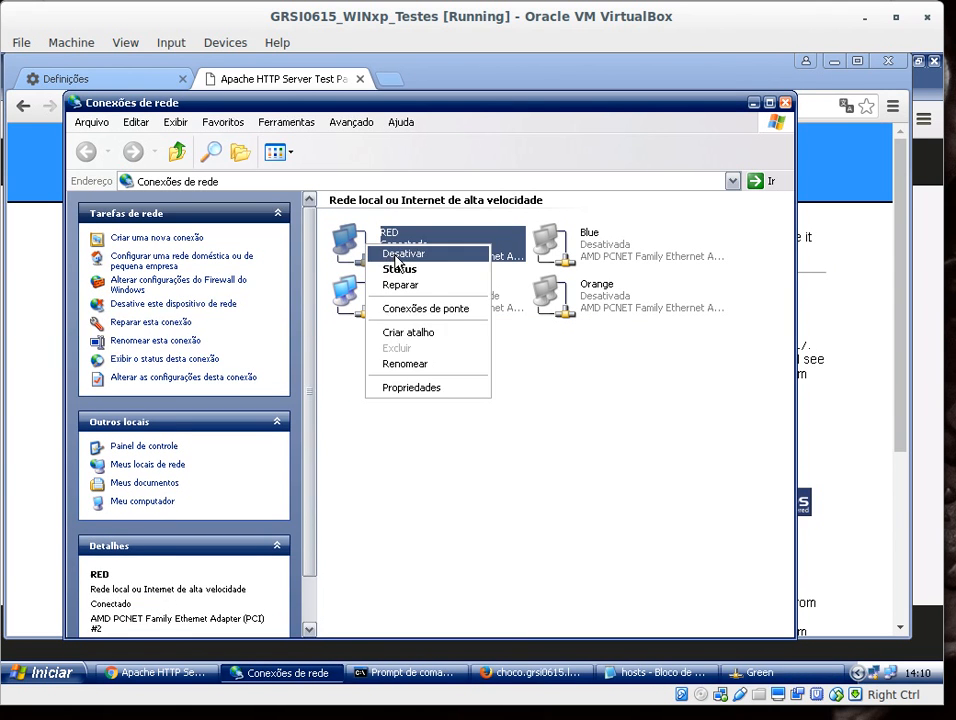
{"action": "left_click", "coordinate": [396, 254]}
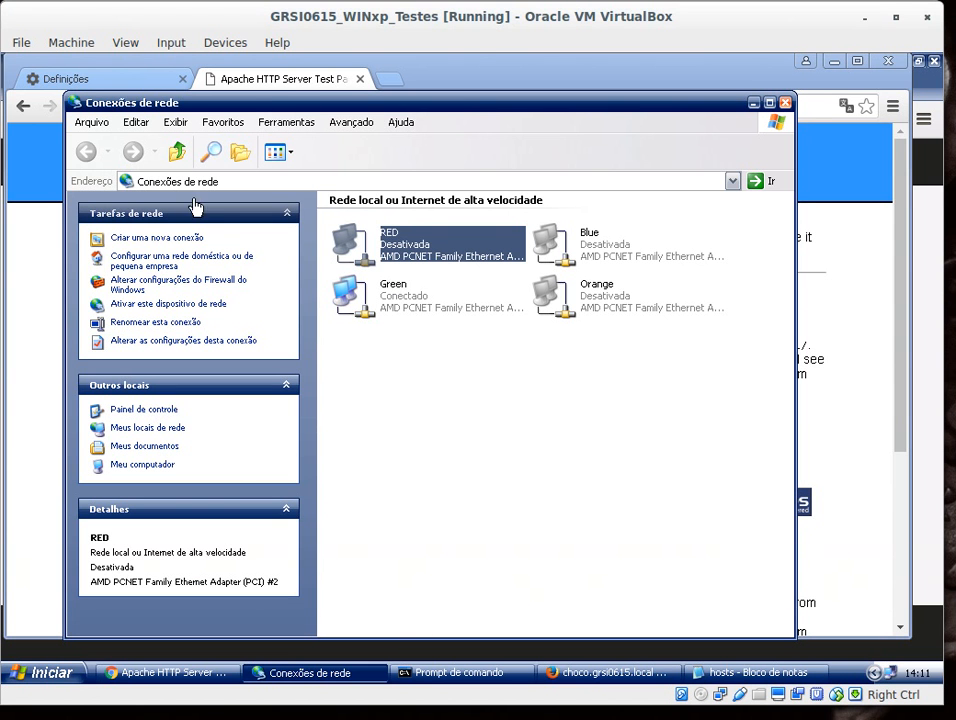
Step: In pfSense, add a new port alias named http_8080
{"action": "left_click", "coordinate": [168, 672]}
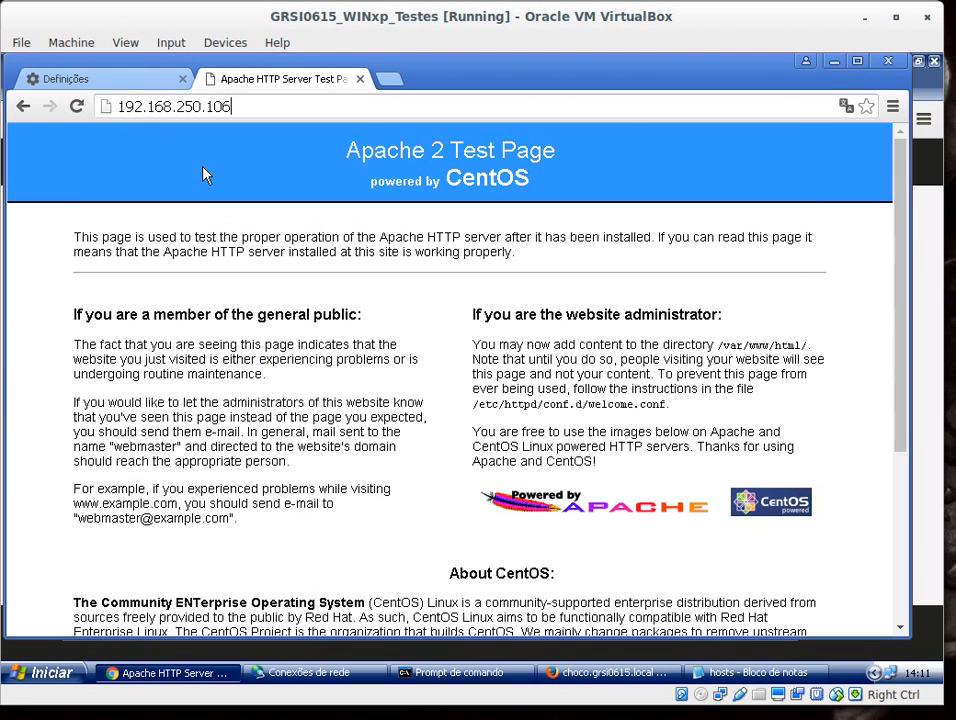
{"action": "left_click", "coordinate": [607, 679]}
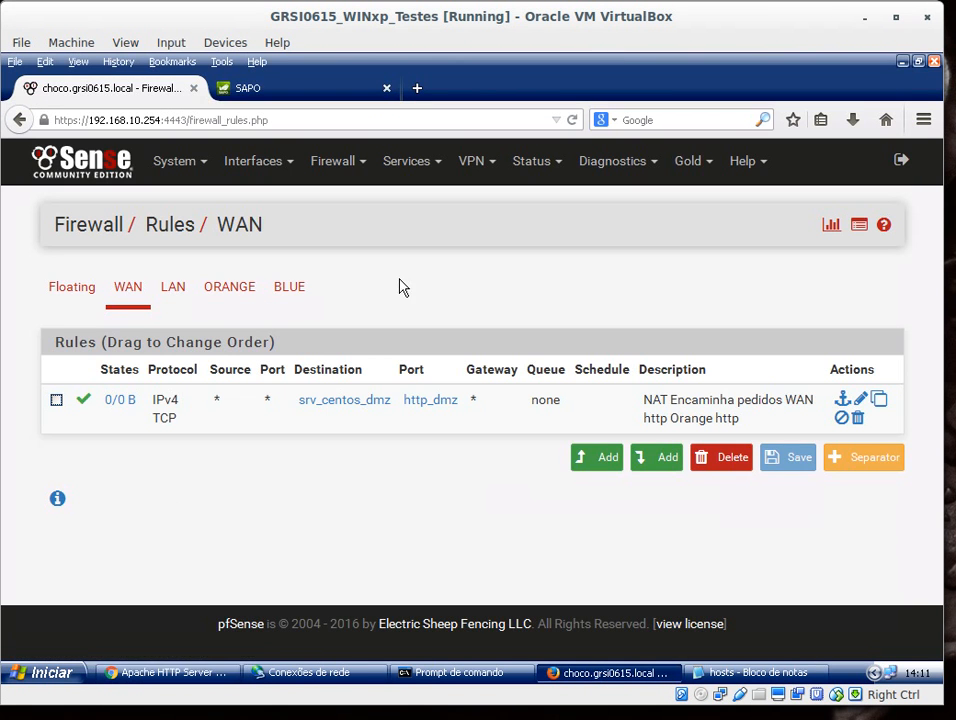
{"action": "left_click", "coordinate": [341, 168]}
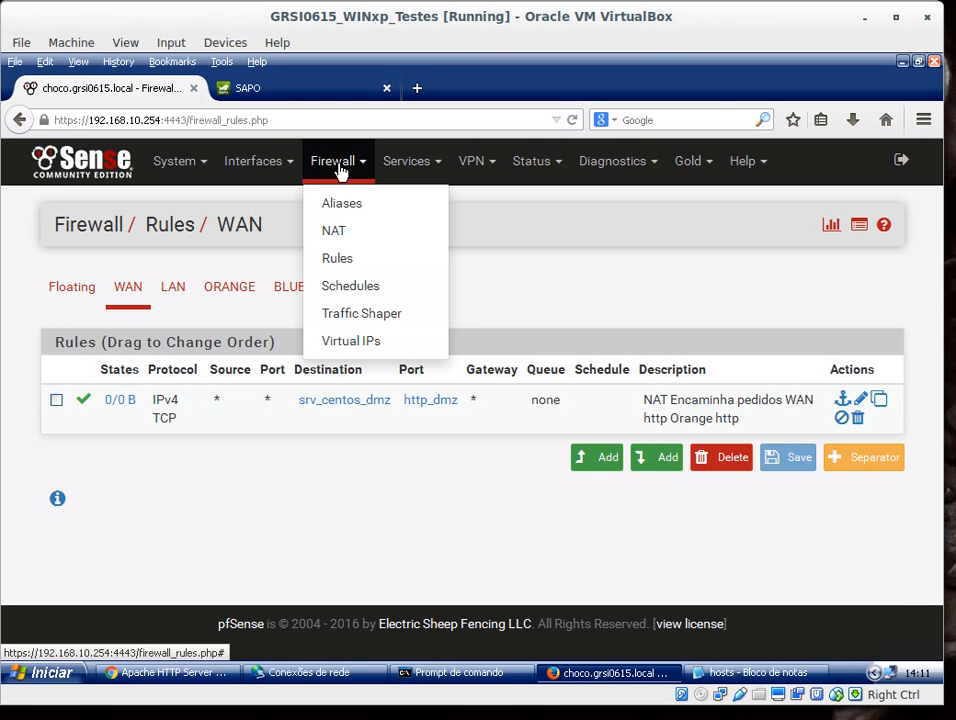
{"action": "left_click", "coordinate": [341, 204]}
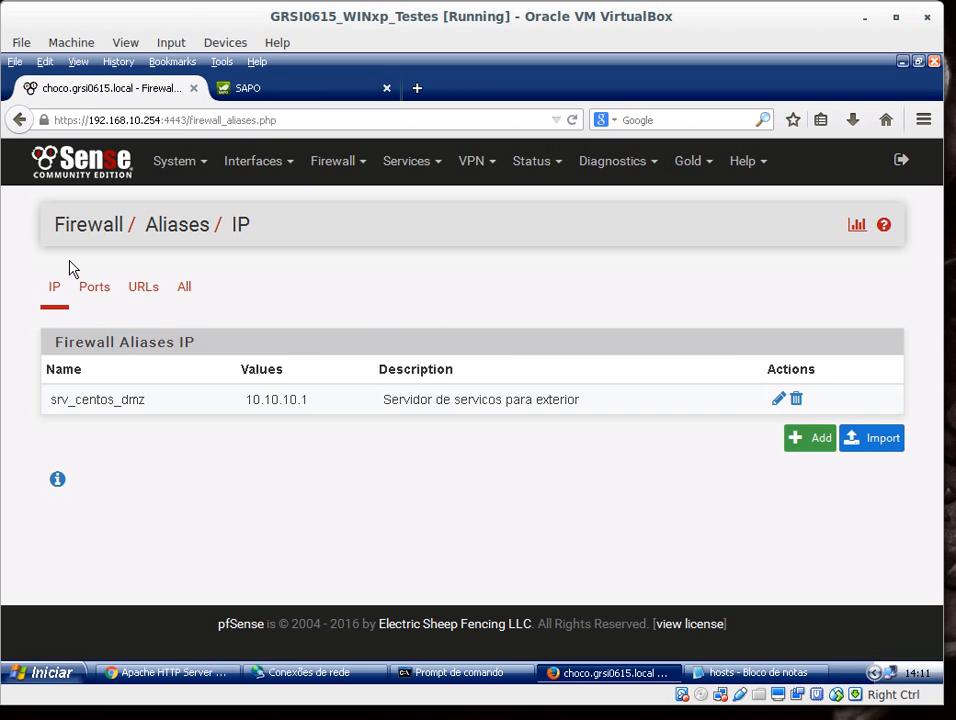
{"action": "left_click", "coordinate": [96, 292]}
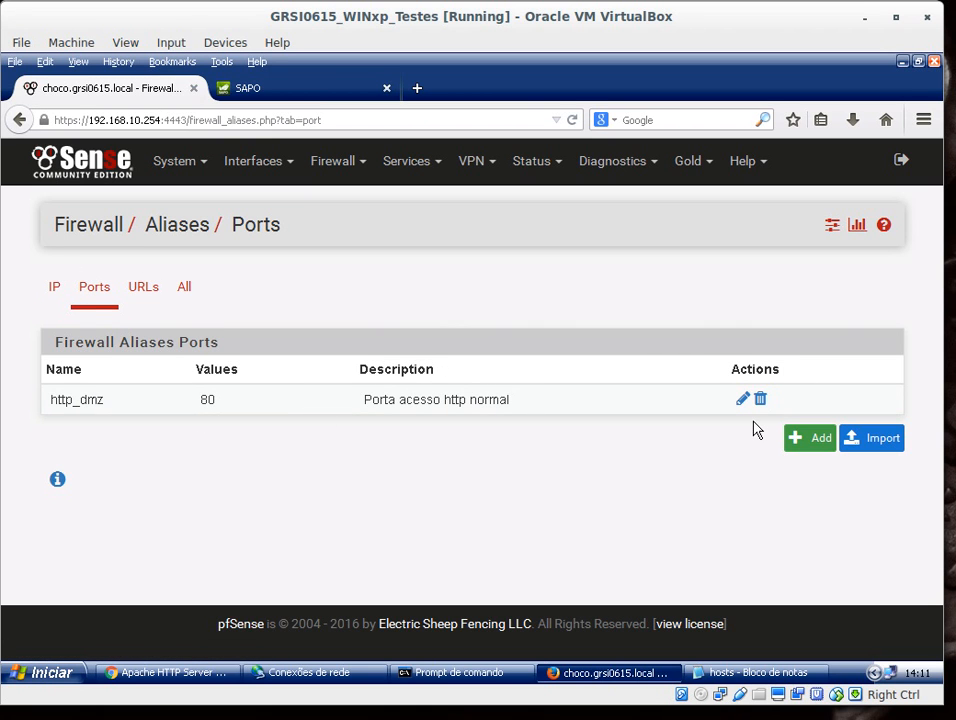
{"action": "left_click", "coordinate": [820, 438]}
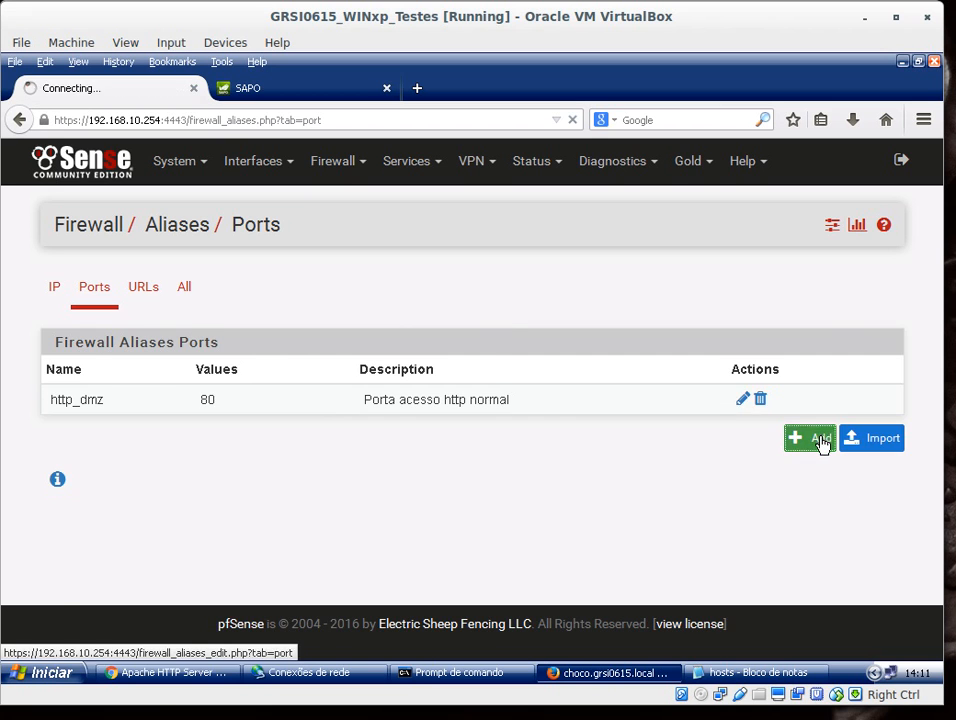
{"action": "type", "text": "h"}
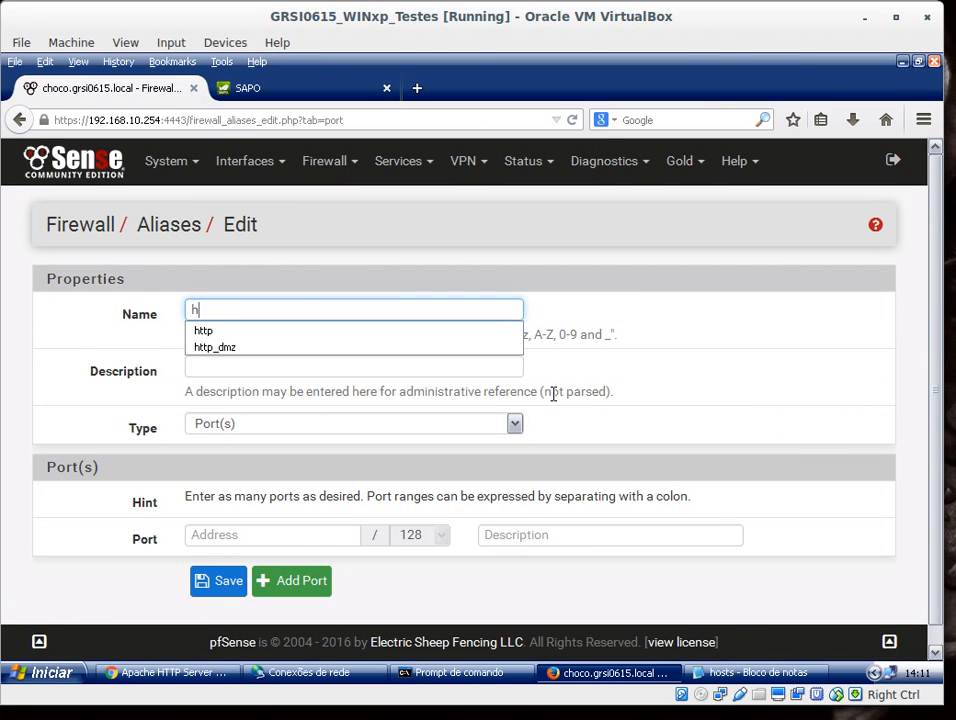
{"action": "type", "text": "ttp8"}
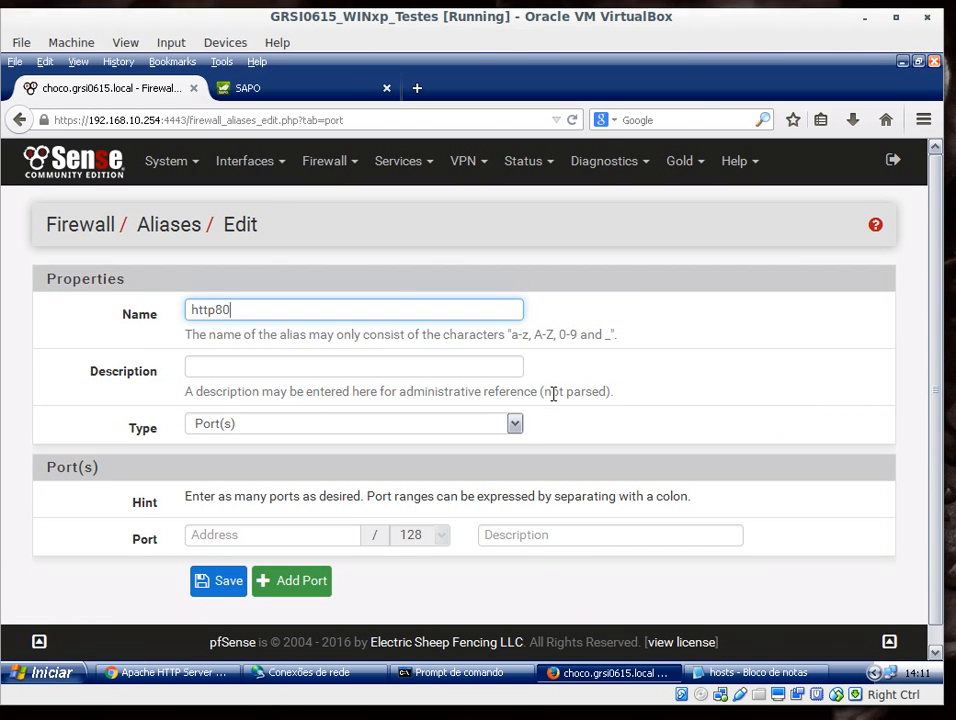
{"action": "key", "text": "BackSpace"}
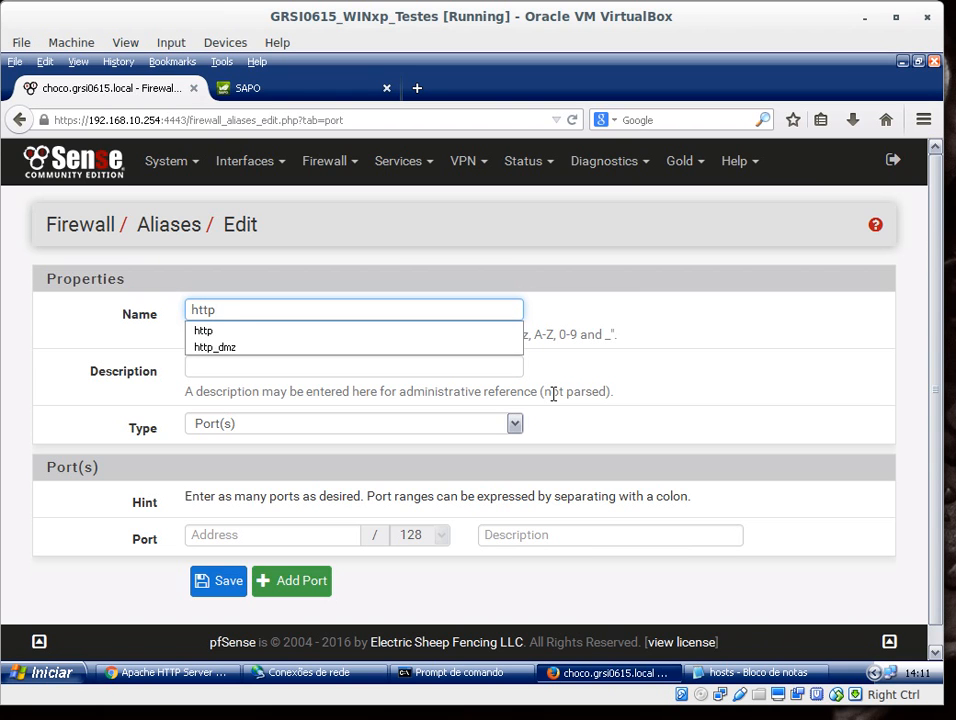
{"action": "type", "text": "_8080"}
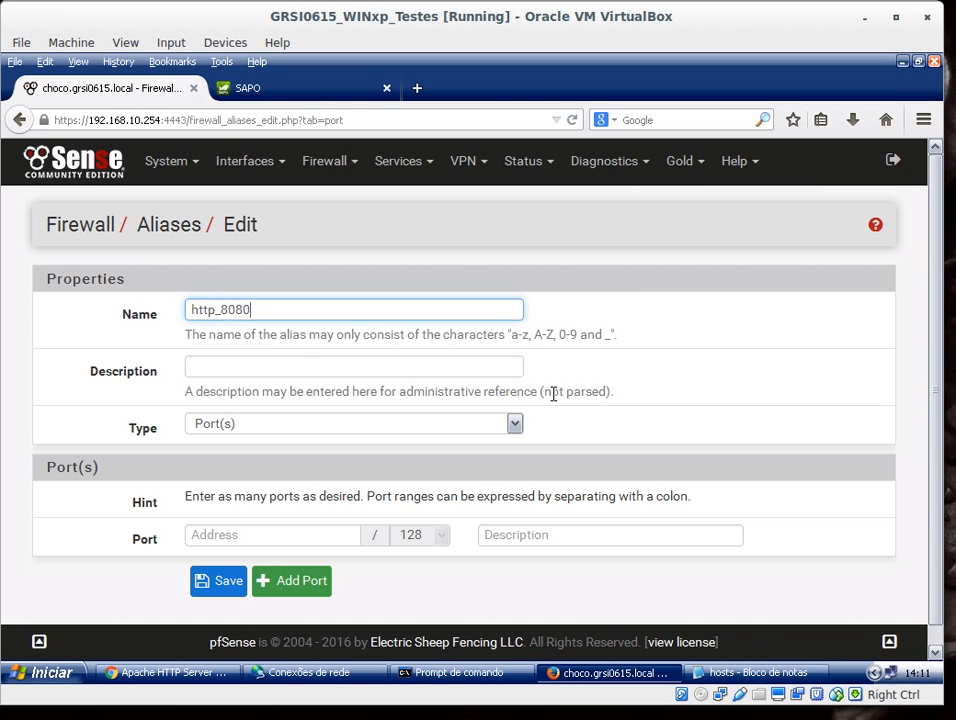
Step: Enter the alias description 'Porta alterada para servidor na DMZ'
{"action": "left_click", "coordinate": [419, 365]}
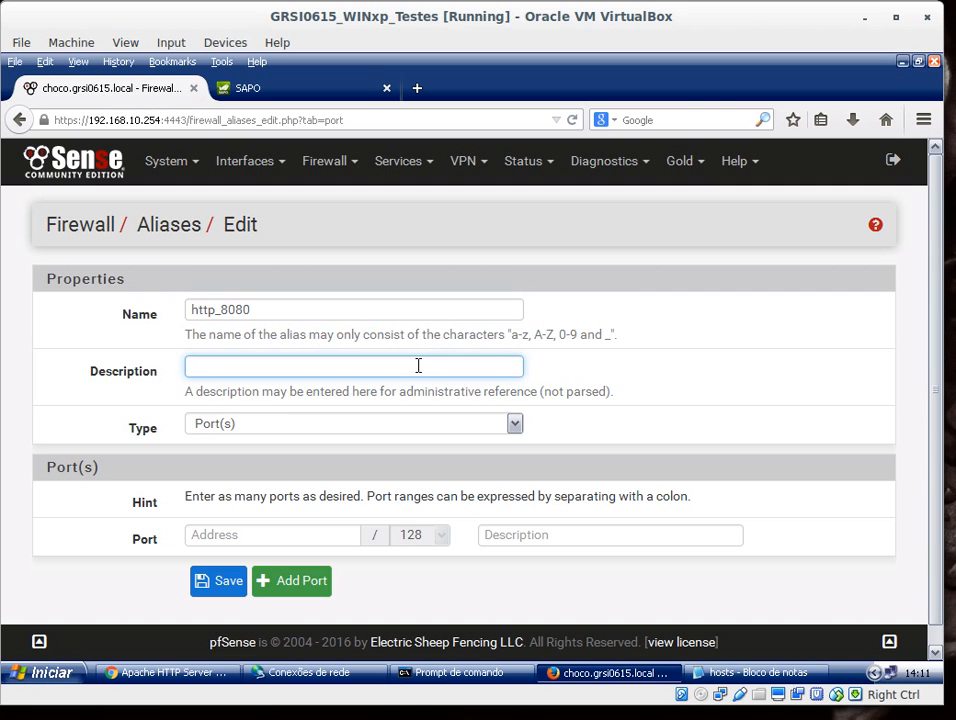
{"action": "type", "text": "Porta"}
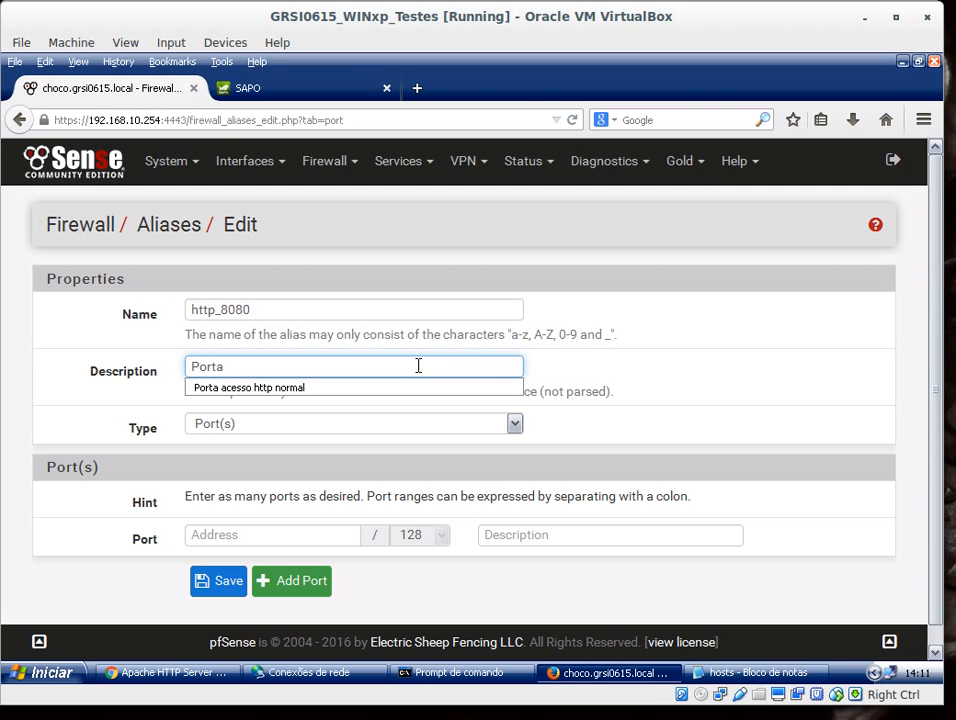
{"action": "type", "text": " alterada para s"}
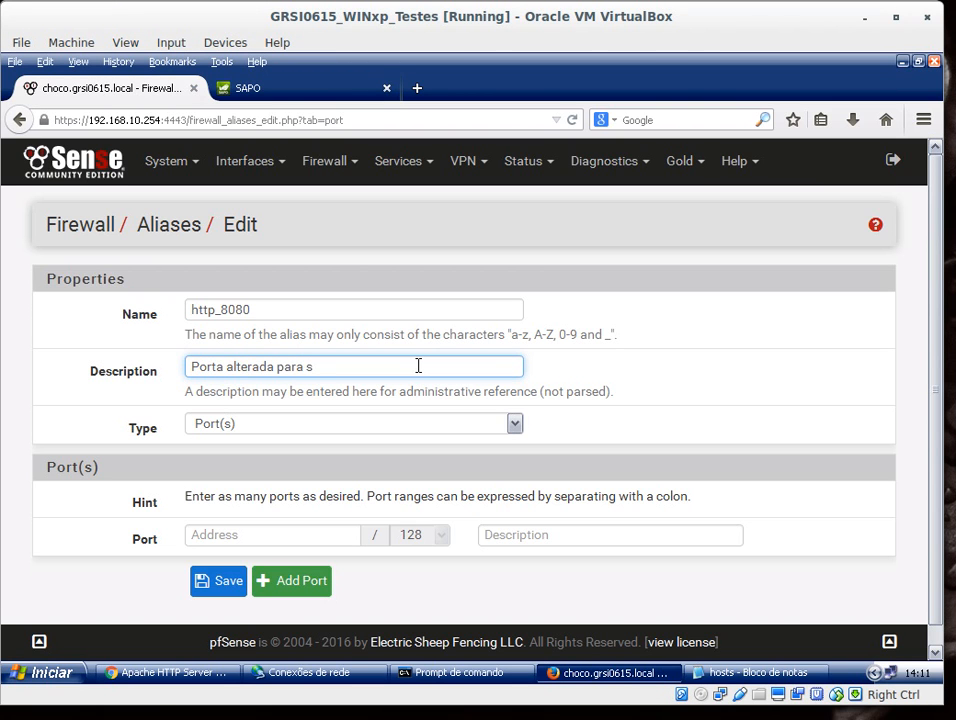
{"action": "type", "text": "na DMZ"}
Step: Set the alias port to 8080, save it, and apply the alias changes
{"action": "left_click", "coordinate": [292, 536]}
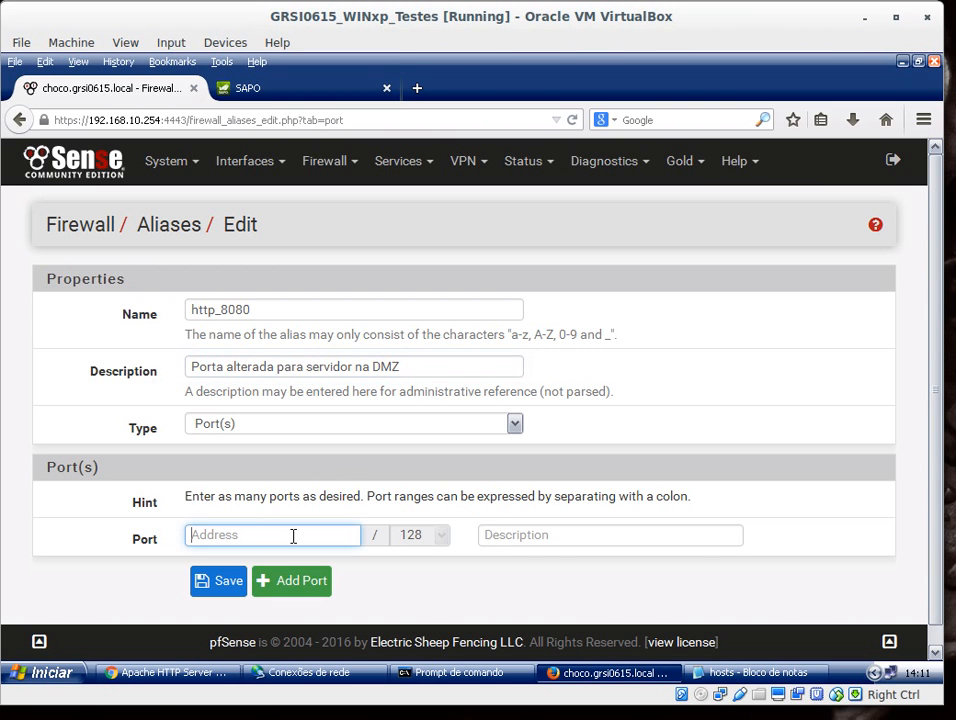
{"action": "type", "text": "80808"}
{"action": "left_click", "coordinate": [230, 577]}
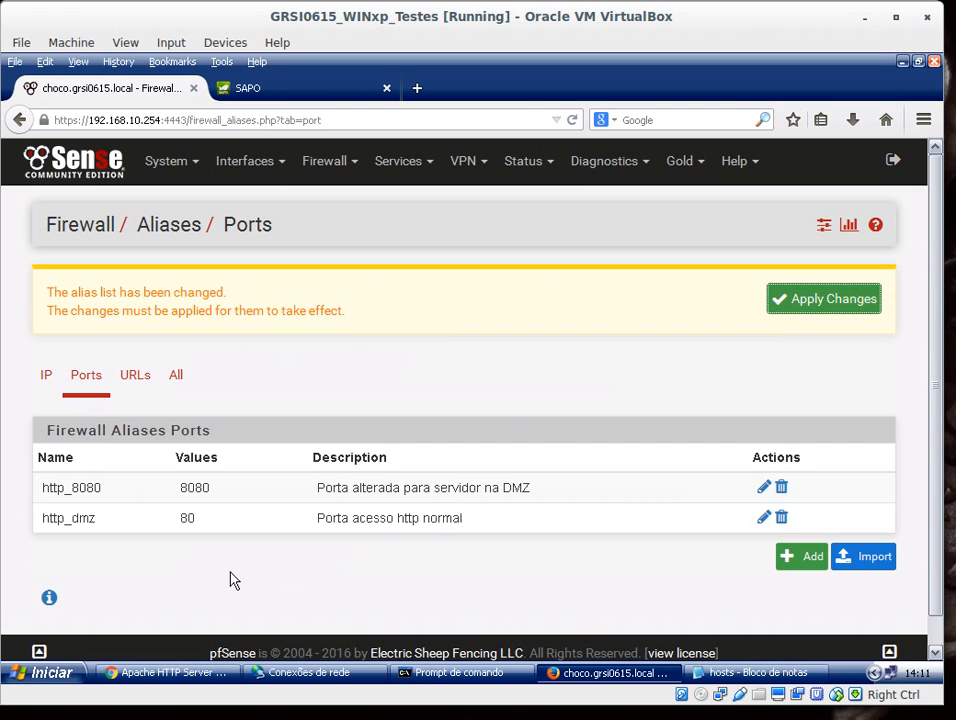
{"action": "left_click", "coordinate": [811, 303]}
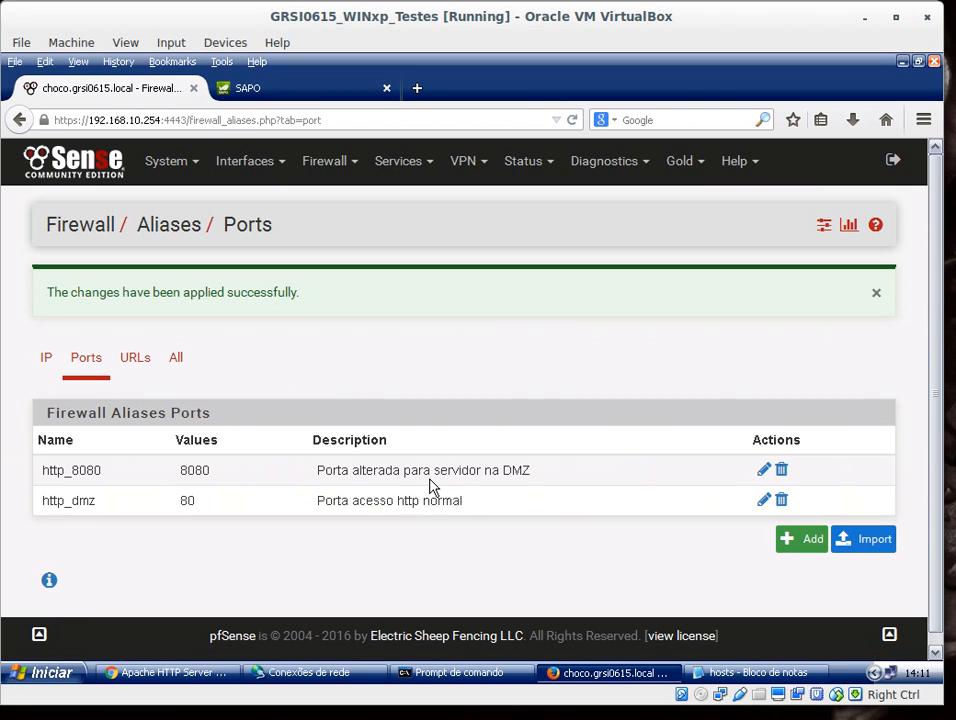
Step: Duplicate the existing WAN HTTP port forward rule in NAT
{"action": "left_click", "coordinate": [333, 164]}
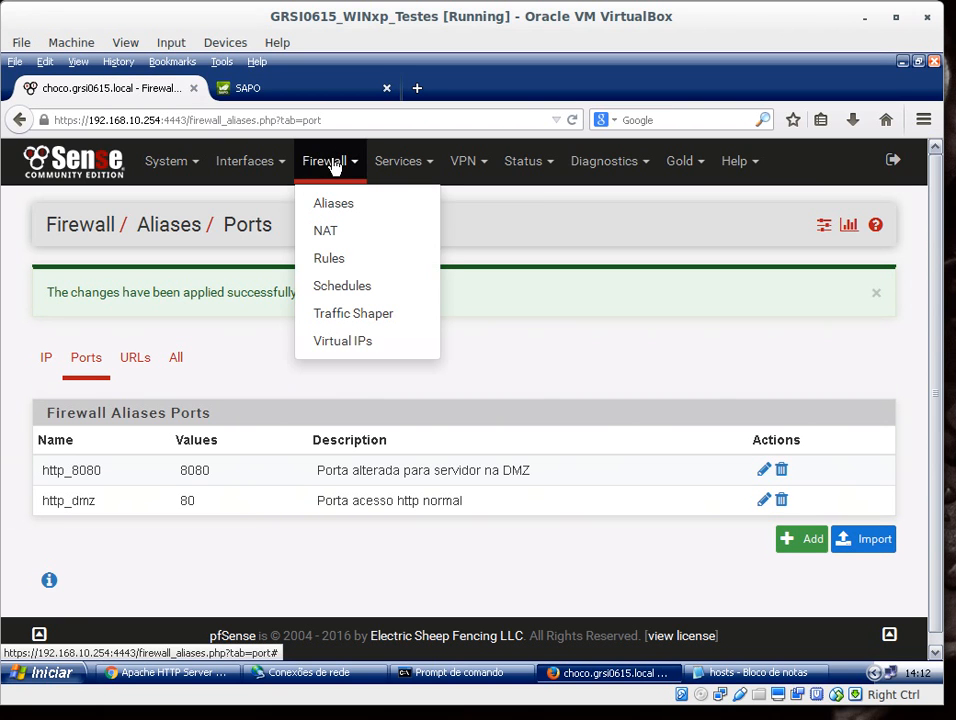
{"action": "left_click", "coordinate": [330, 234]}
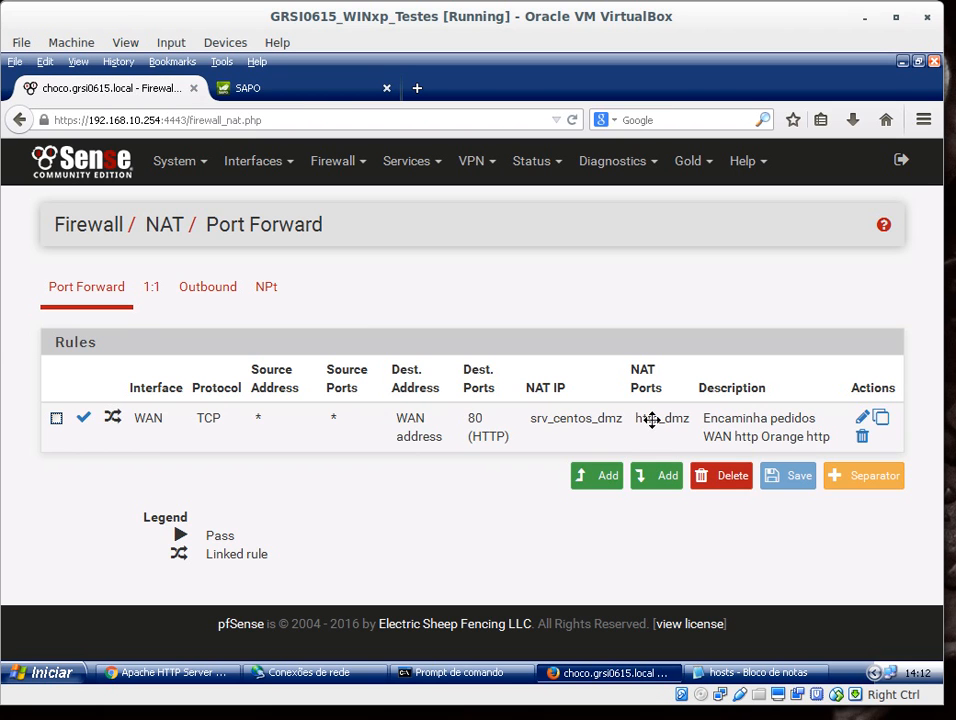
{"action": "left_click", "coordinate": [882, 420]}
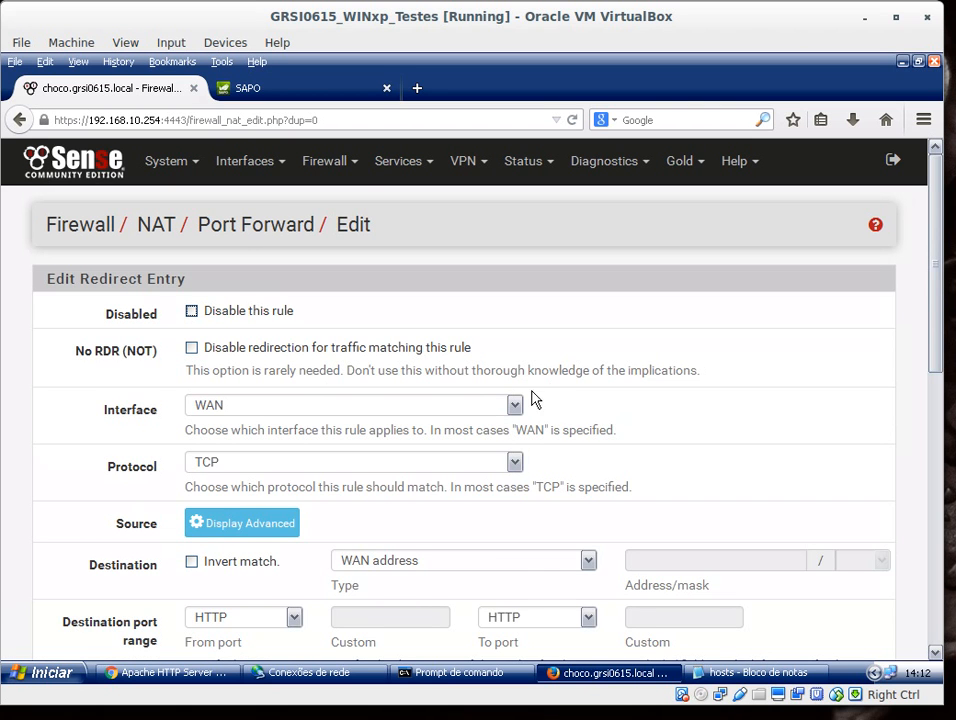
Step: Set the destination port range's from port to Other with the custom alias http_8080
{"action": "scroll", "coordinate": [348, 480], "scroll_direction": "down", "scroll_amount": 2}
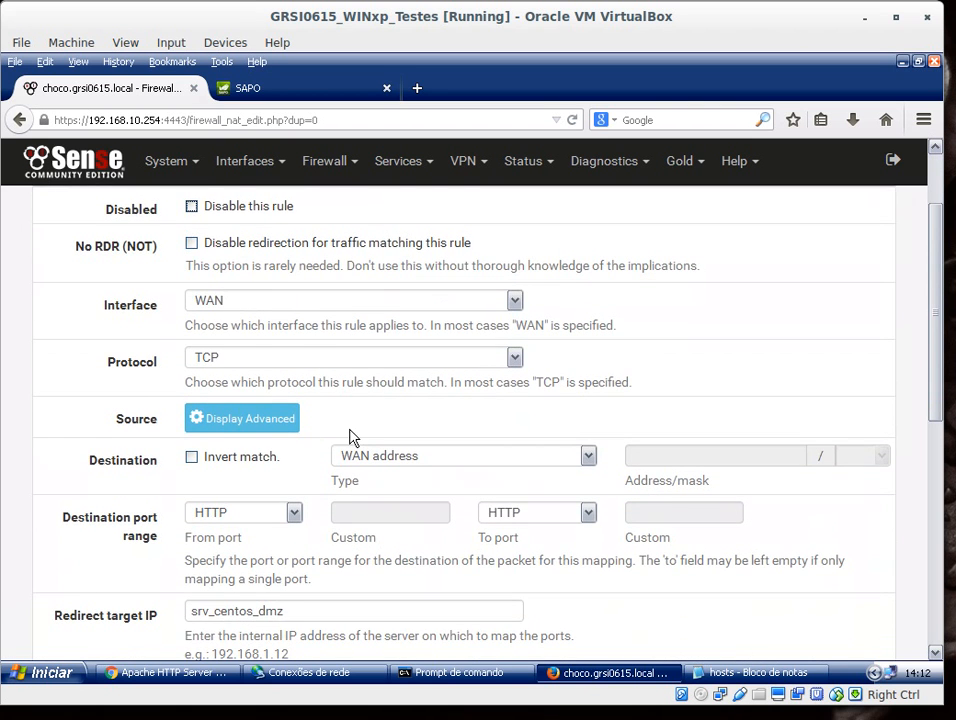
{"action": "scroll", "coordinate": [318, 414], "scroll_direction": "down", "scroll_amount": 4}
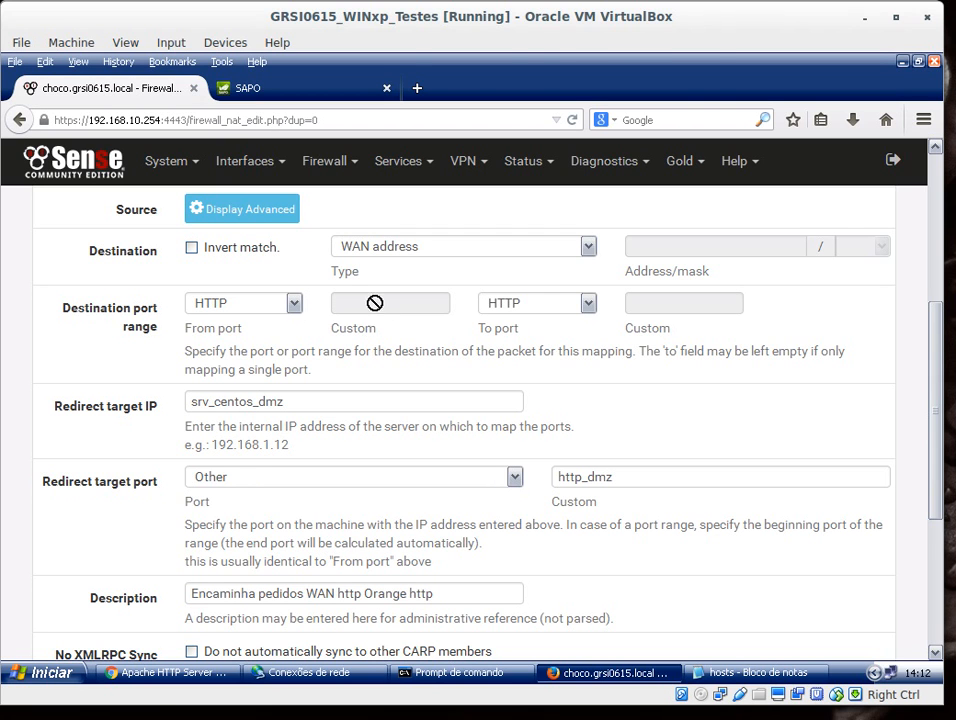
{"action": "left_click", "coordinate": [294, 305]}
{"action": "left_click", "coordinate": [355, 302]}
{"action": "left_click", "coordinate": [282, 312]}
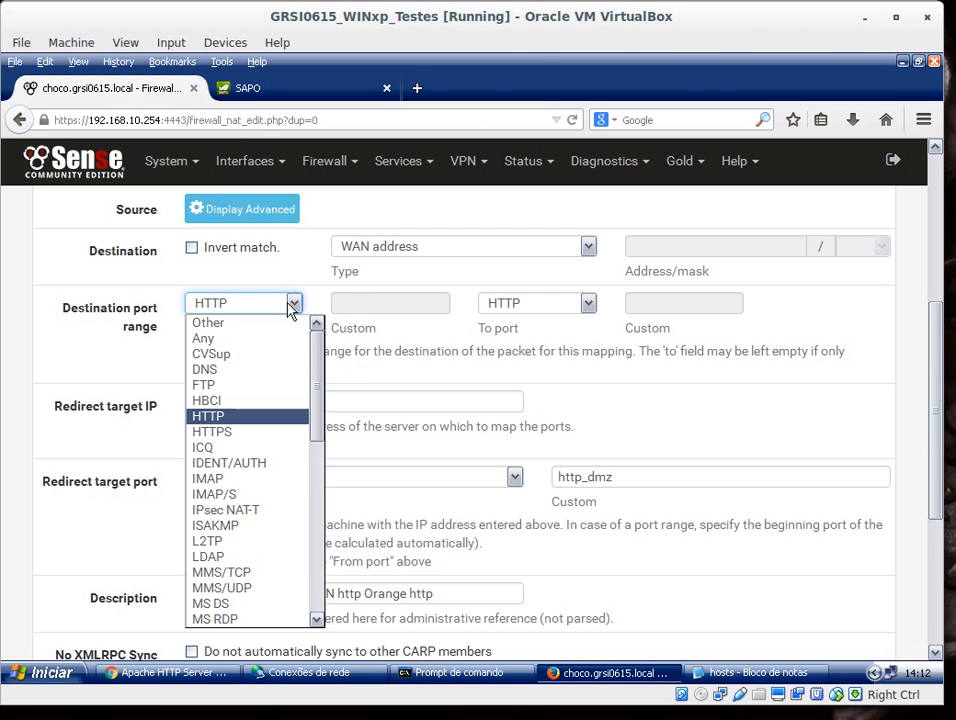
{"action": "left_click", "coordinate": [228, 321]}
{"action": "left_click", "coordinate": [361, 302]}
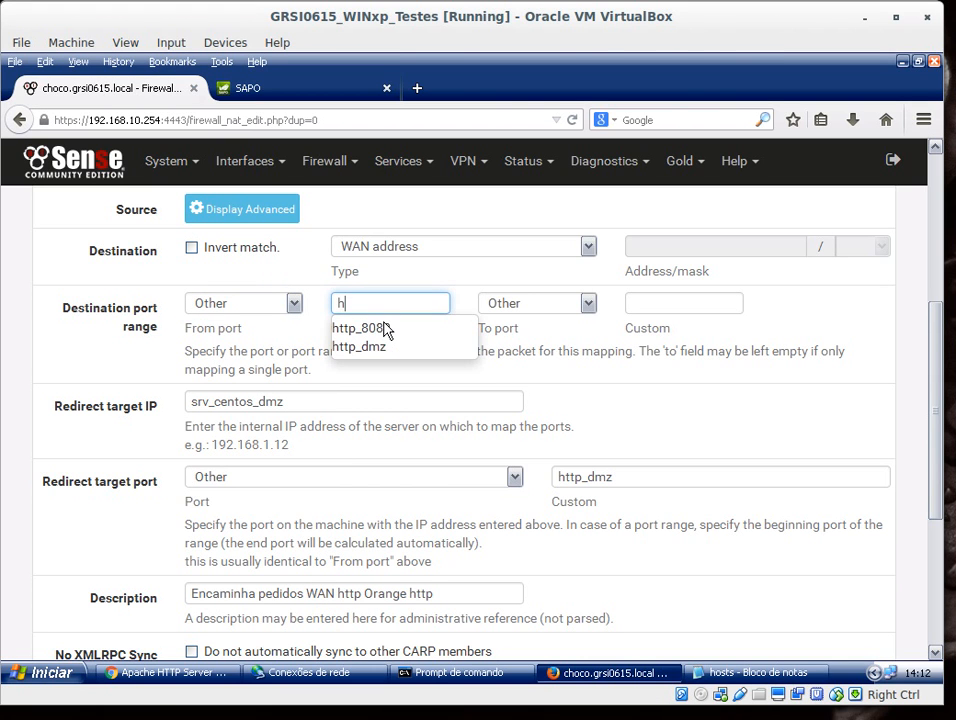
{"action": "left_click", "coordinate": [361, 328]}
Step: Set the destination port range's to port to the custom alias http_8080
{"action": "left_click", "coordinate": [675, 304]}
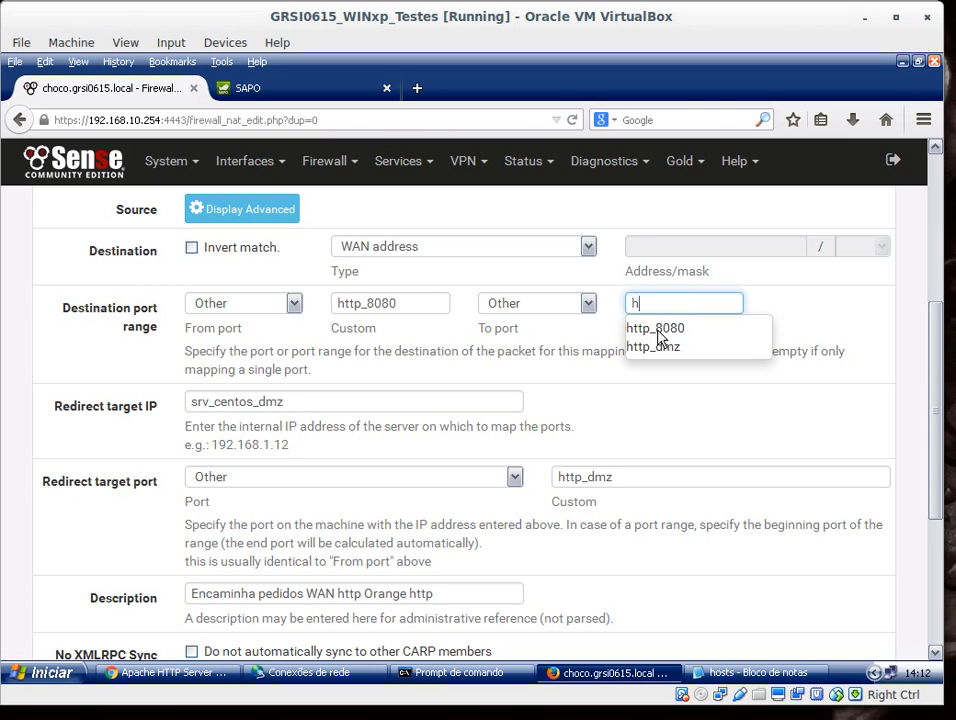
{"action": "left_click", "coordinate": [411, 306]}
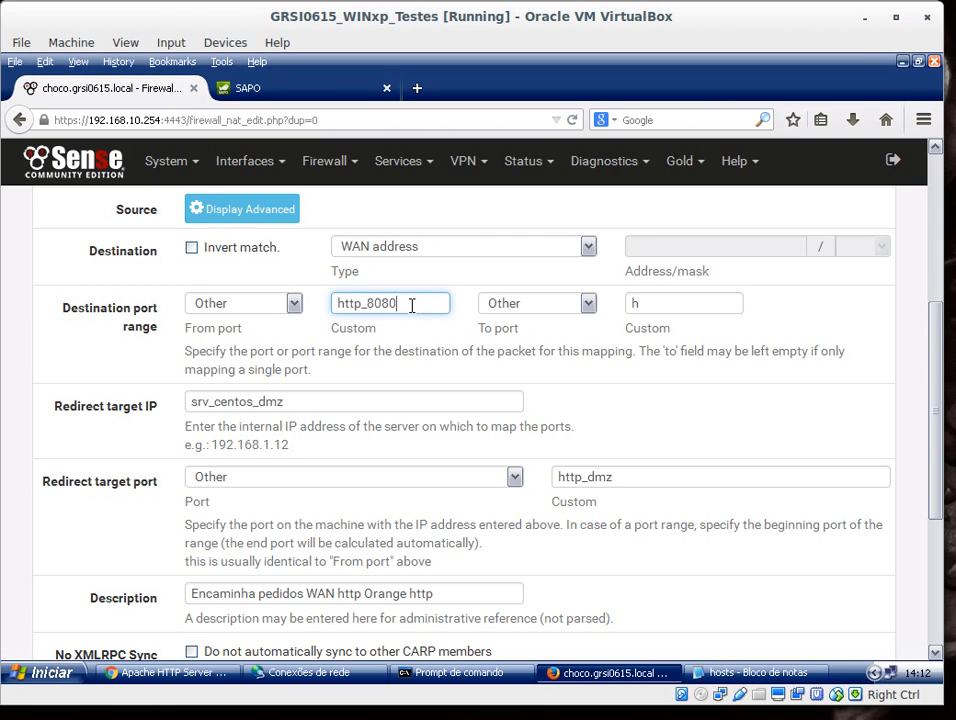
{"action": "left_click_drag", "start_coordinate": [411, 306], "coordinate": [383, 303]}
{"action": "left_click", "coordinate": [416, 305]}
{"action": "left_click", "coordinate": [687, 301]}
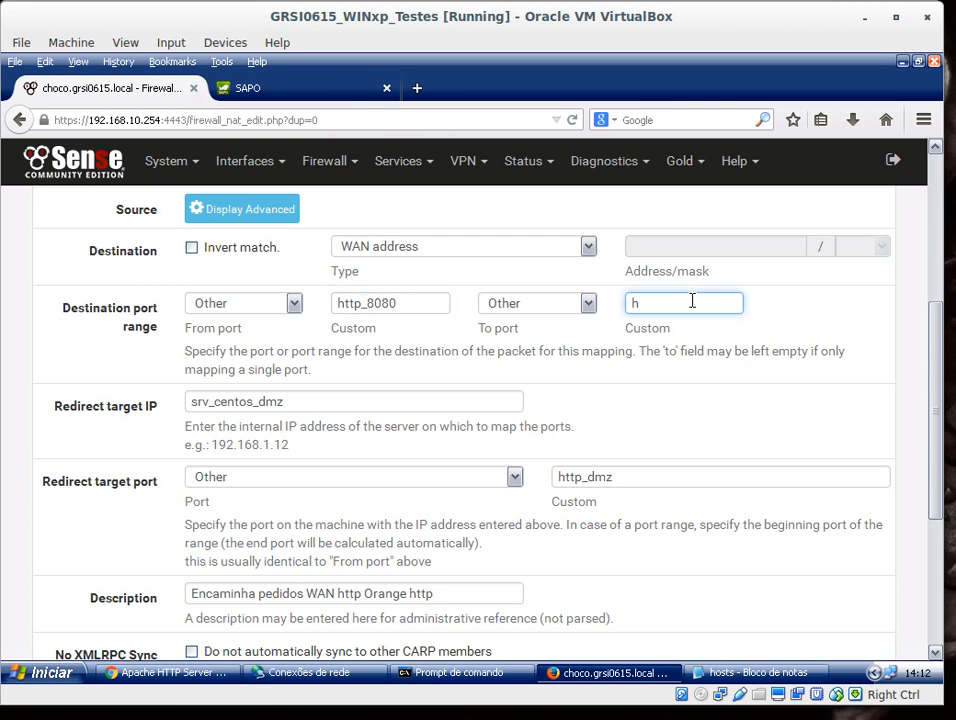
{"action": "type", "text": "h"}
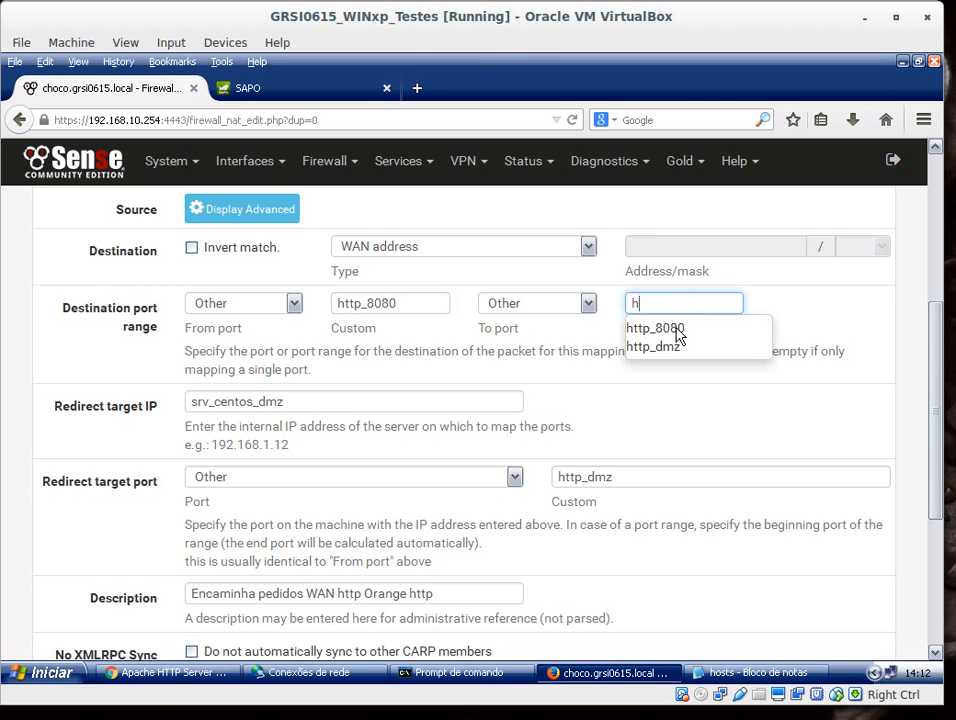
{"action": "left_click", "coordinate": [677, 331]}
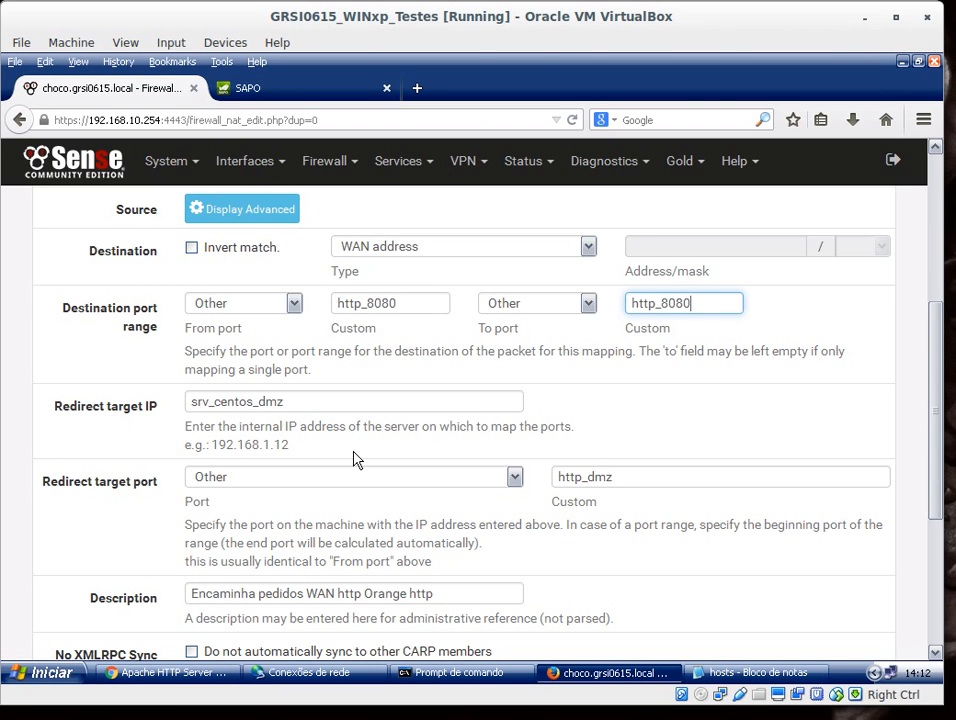
Step: Change the redirect target port's custom value to http_8080
{"action": "scroll", "coordinate": [425, 442], "scroll_direction": "down", "scroll_amount": 4}
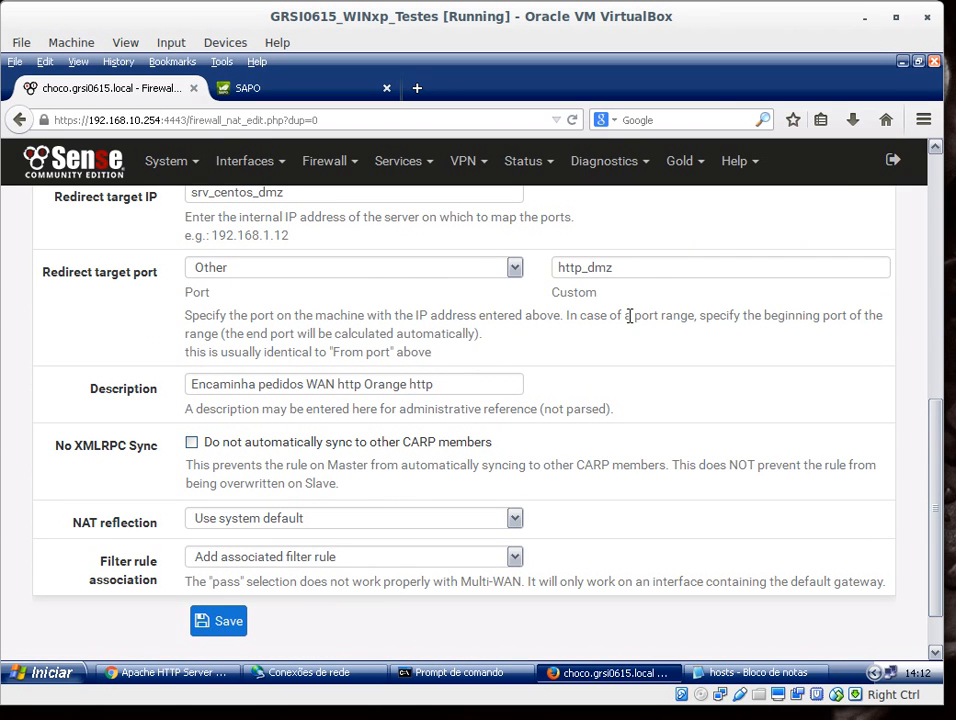
{"action": "left_click", "coordinate": [656, 268]}
{"action": "key", "text": "BackSpace"}
{"action": "key", "text": "BackSpace"}
{"action": "key", "text": "BackSpace"}
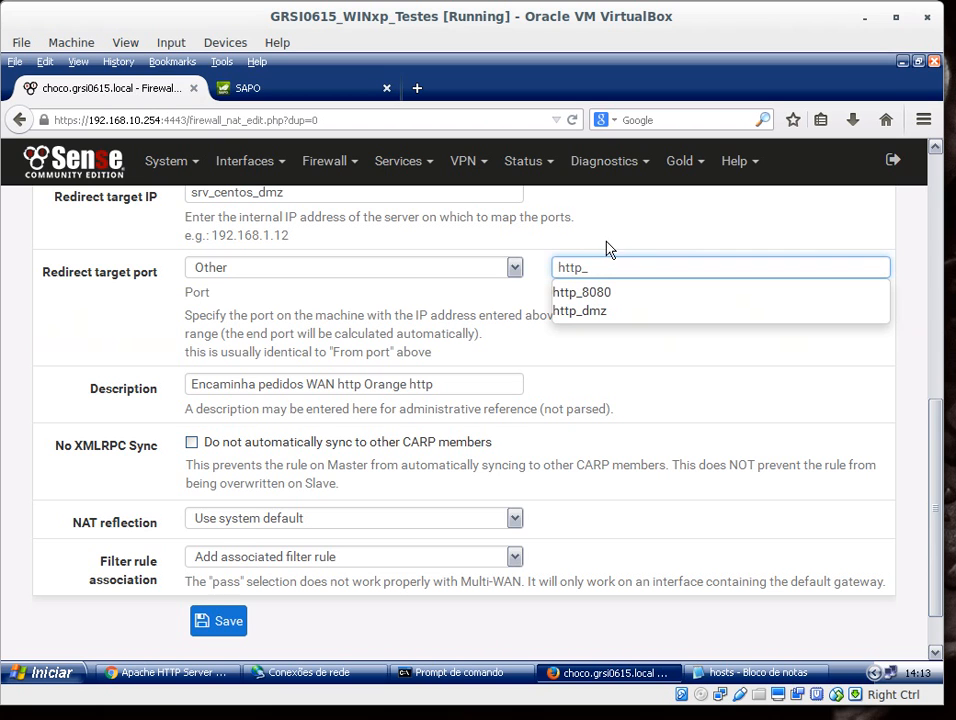
{"action": "left_click", "coordinate": [575, 292]}
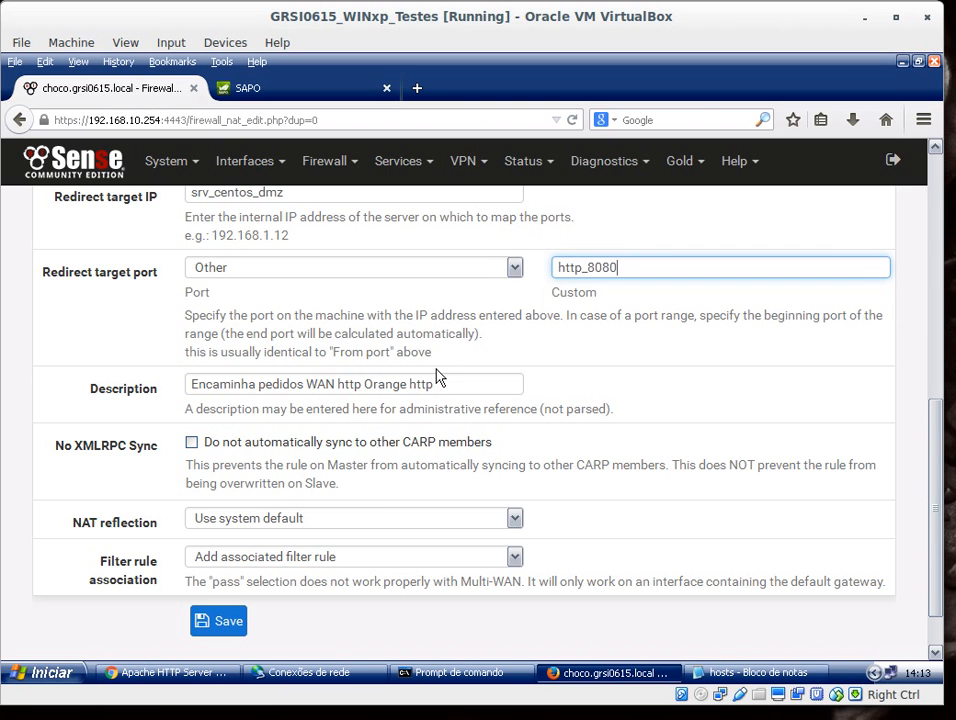
Step: Change the rule's description to "Encaminha pedidos WAN http 8080 Orange http 8080"
{"action": "left_click", "coordinate": [361, 386]}
{"action": "type", "text": "8080"}
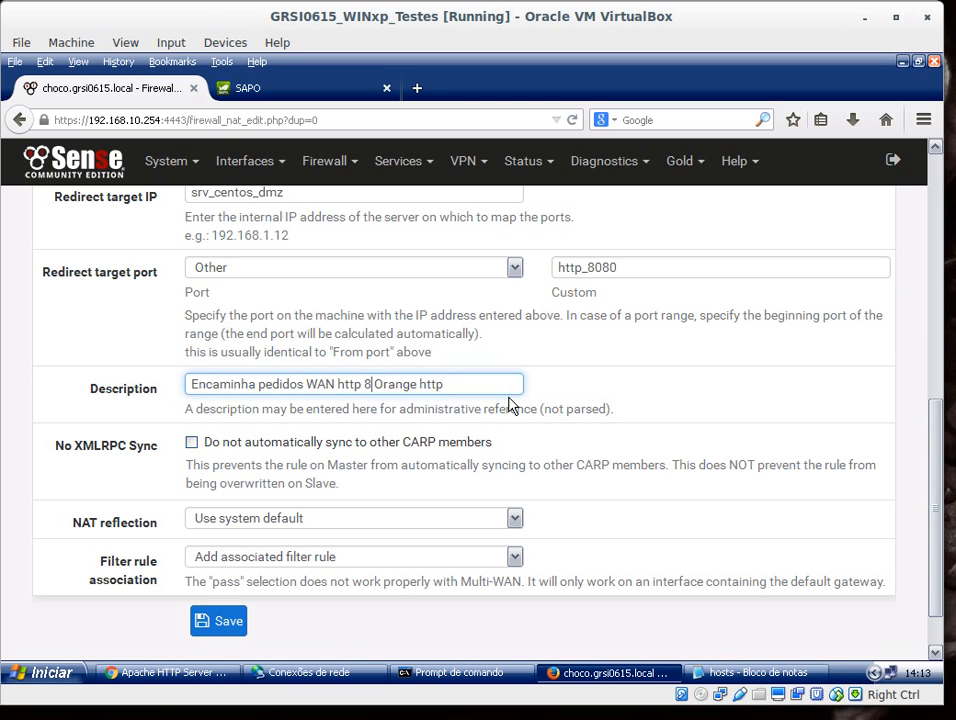
{"action": "left_click", "coordinate": [503, 387]}
{"action": "type", "text": "8080"}
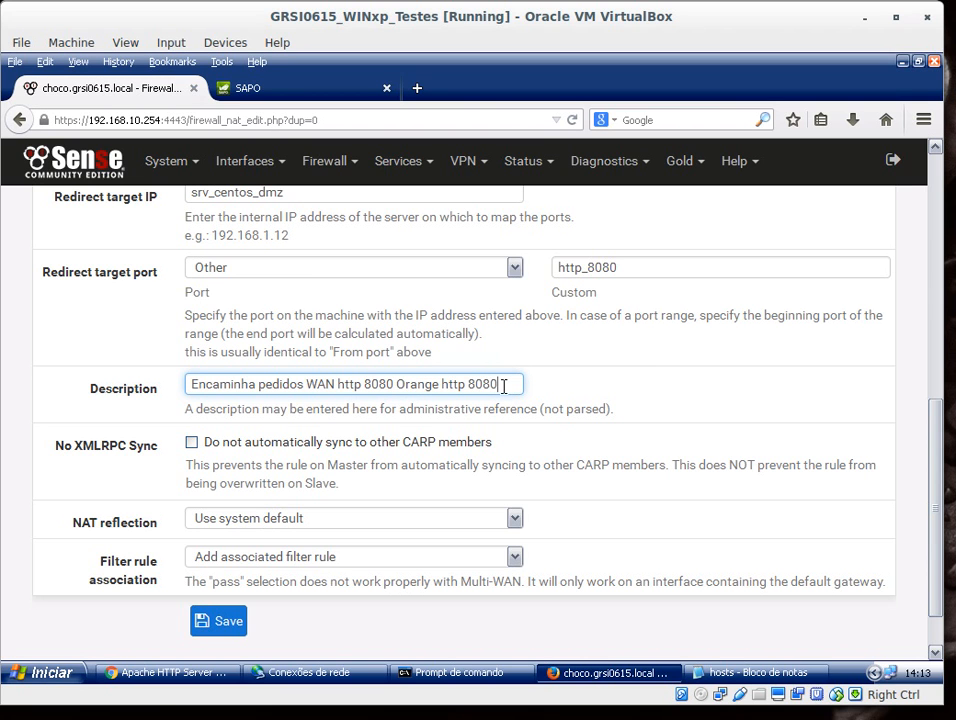
Step: Save the new port forward rule and apply the NAT changes
{"action": "scroll", "coordinate": [621, 497], "scroll_direction": "down", "scroll_amount": 1}
{"action": "left_click", "coordinate": [240, 563]}
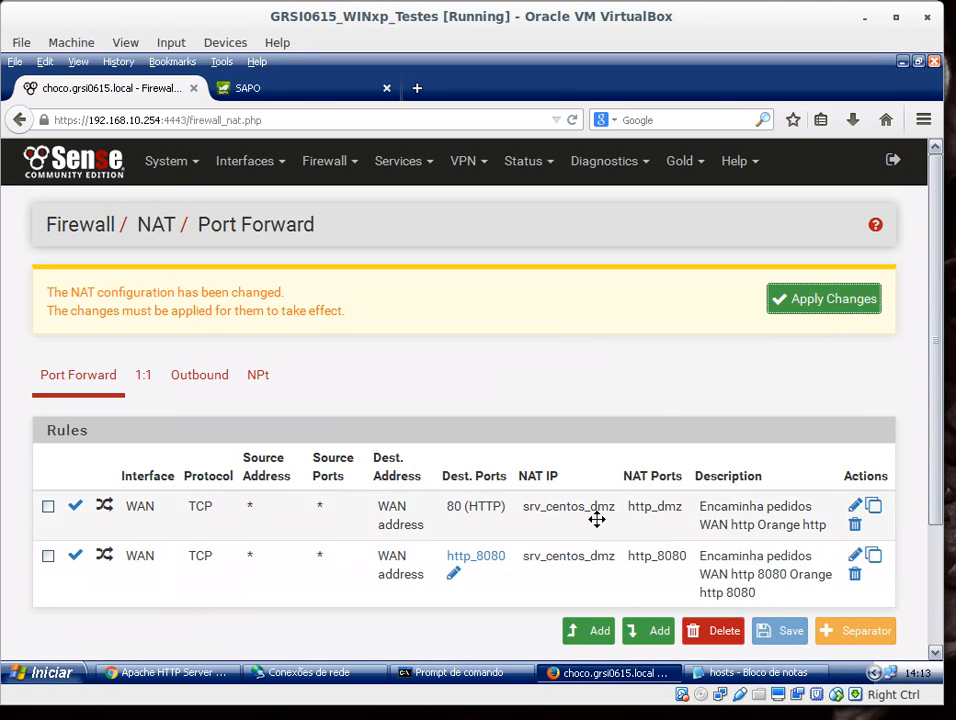
{"action": "left_click", "coordinate": [826, 308]}
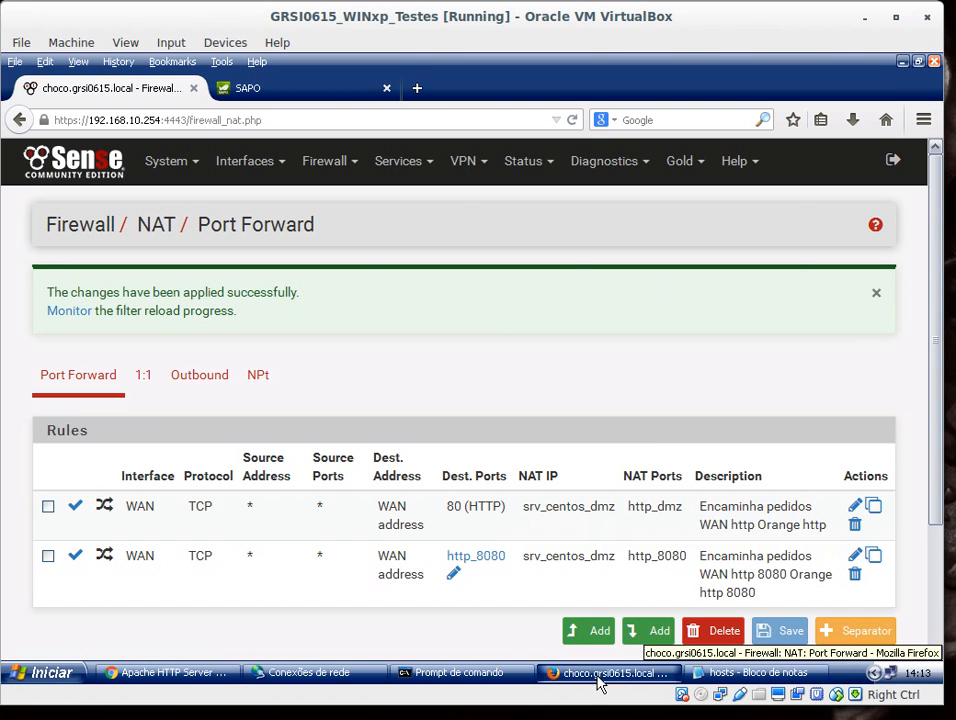
Step: Enable the RED network connection and disable the Green connection on the Windows client
{"action": "left_click", "coordinate": [335, 676]}
{"action": "right_click", "coordinate": [362, 243]}
{"action": "left_click", "coordinate": [393, 254]}
{"action": "right_click", "coordinate": [379, 310]}
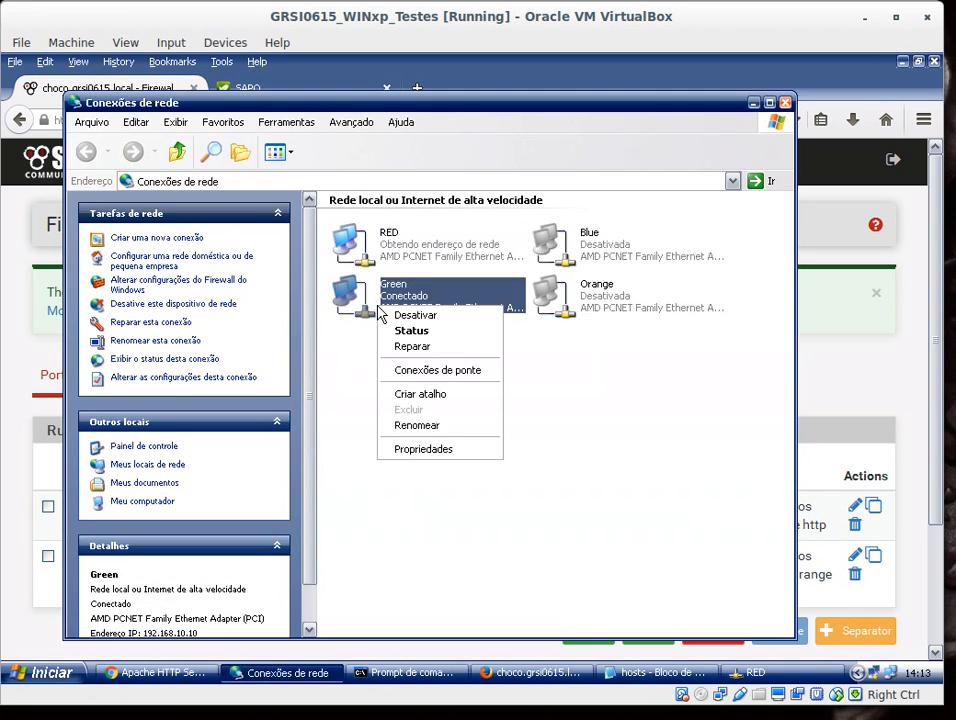
{"action": "left_click", "coordinate": [442, 316]}
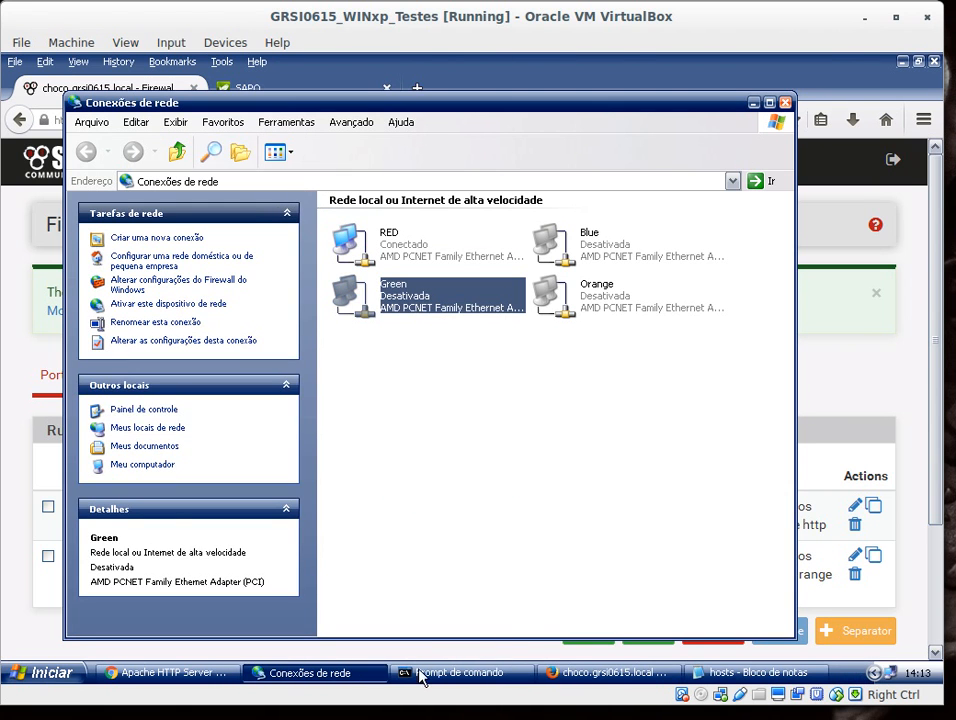
Step: Run ipconfig /all in the command prompt and review the RED adapter's IP configuration
{"action": "left_click", "coordinate": [450, 674]}
{"action": "type", "text": "ipconfig /all"}
{"action": "key", "text": "Return"}
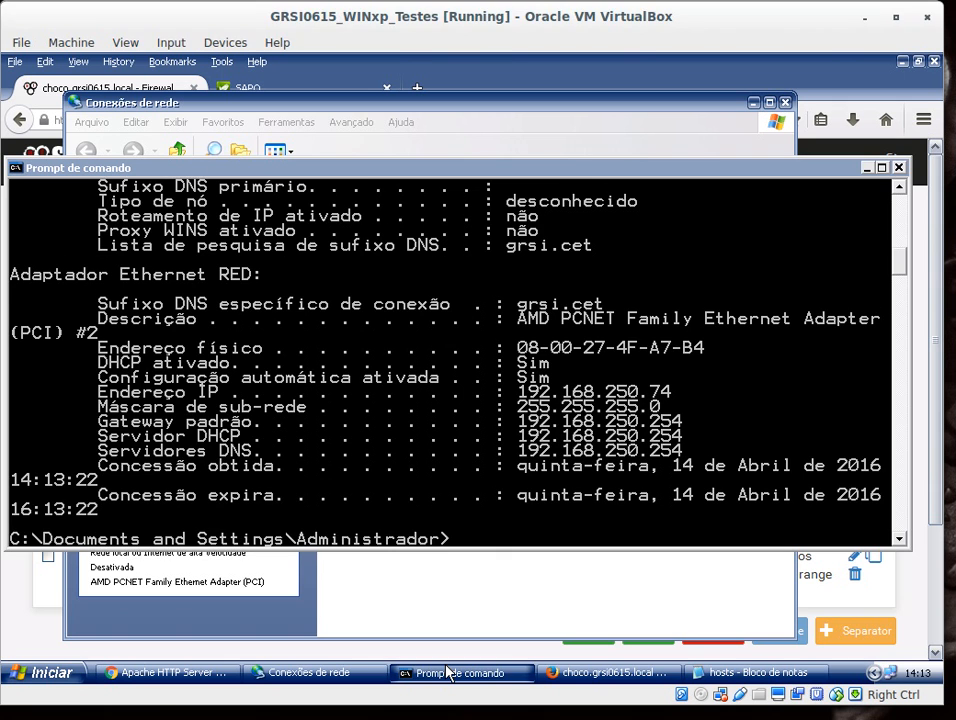
{"action": "scroll", "coordinate": [655, 399], "scroll_direction": "up", "scroll_amount": 3}
{"action": "scroll", "coordinate": [718, 447], "scroll_direction": "down", "scroll_amount": 2}
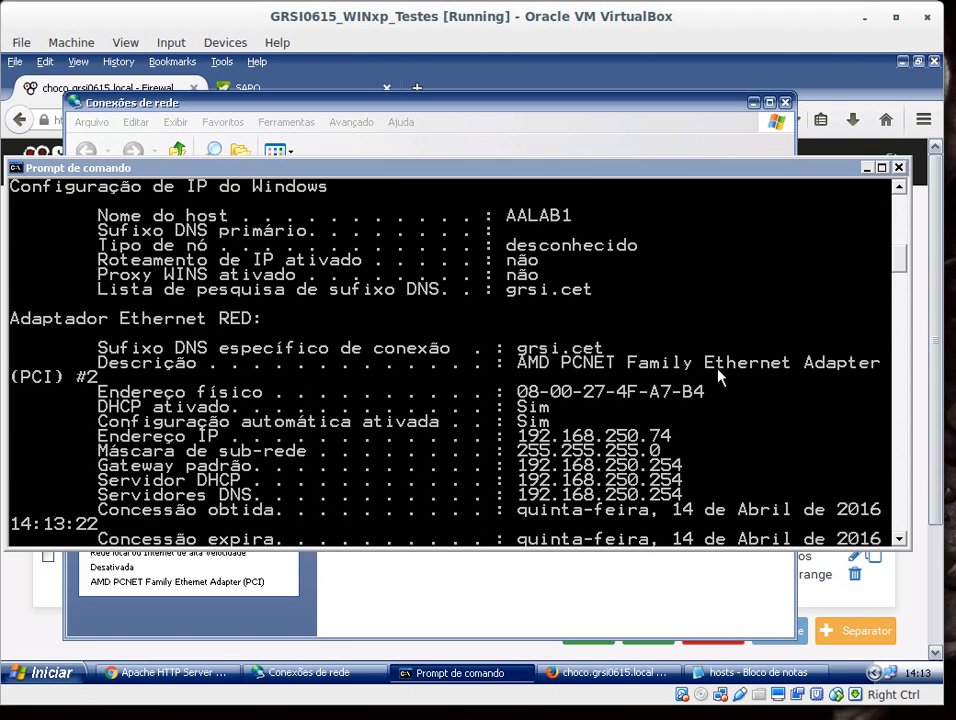
{"action": "left_click", "coordinate": [866, 167]}
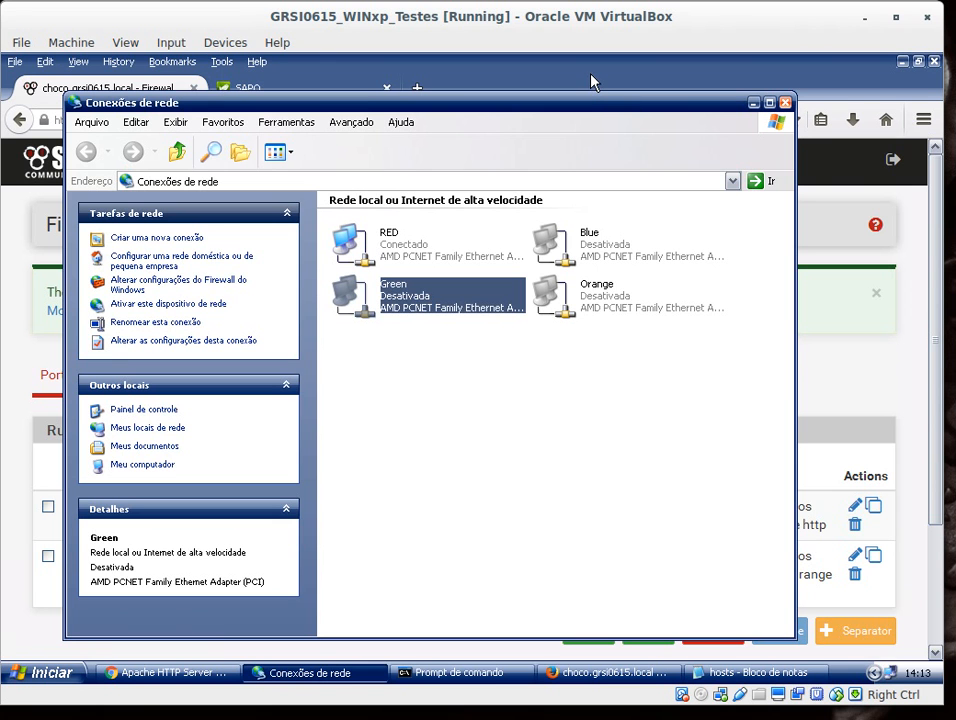
{"action": "left_click", "coordinate": [632, 674]}
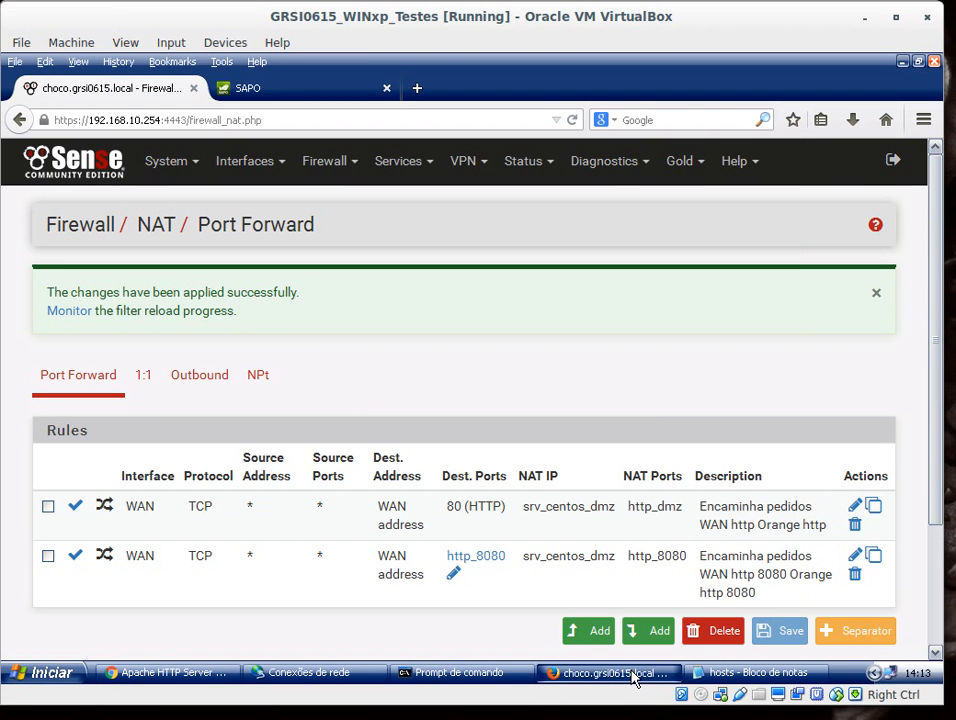
{"action": "left_click", "coordinate": [213, 676]}
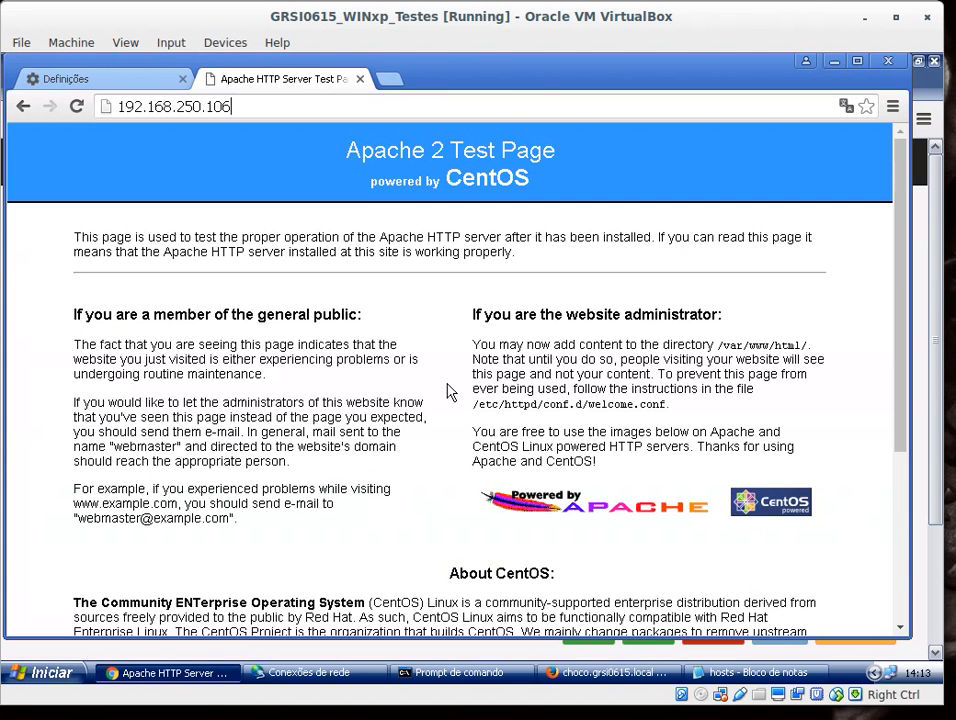
Step: Close the old test page tab and load 192.168.250.106 in a new browser tab
{"action": "left_click", "coordinate": [360, 79]}
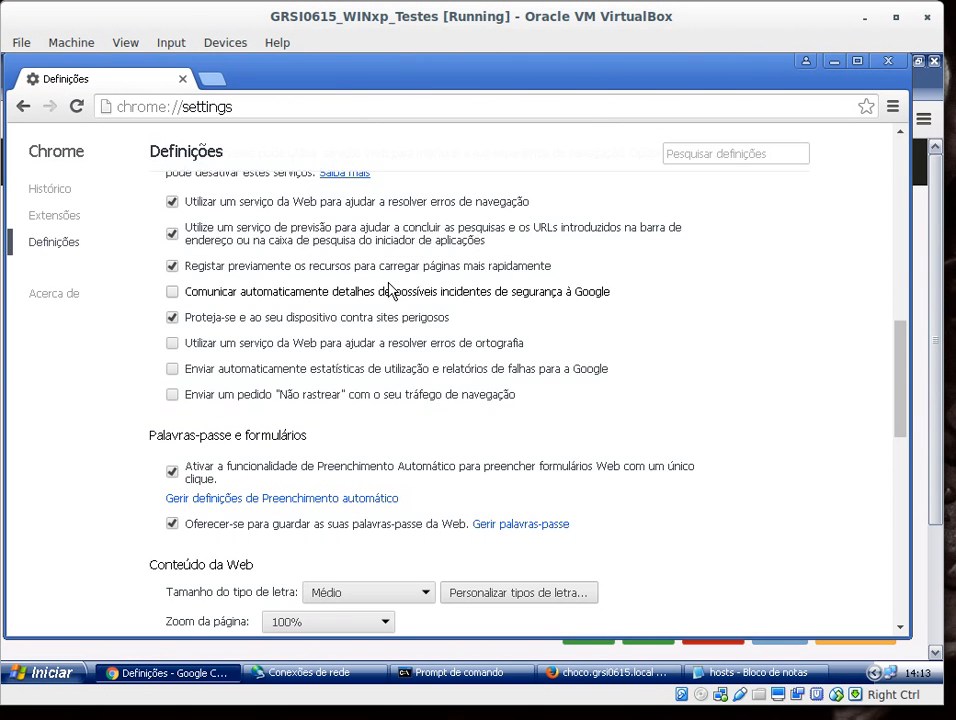
{"action": "key", "text": "ctrl+shift+Delete"}
{"action": "left_click", "coordinate": [569, 515]}
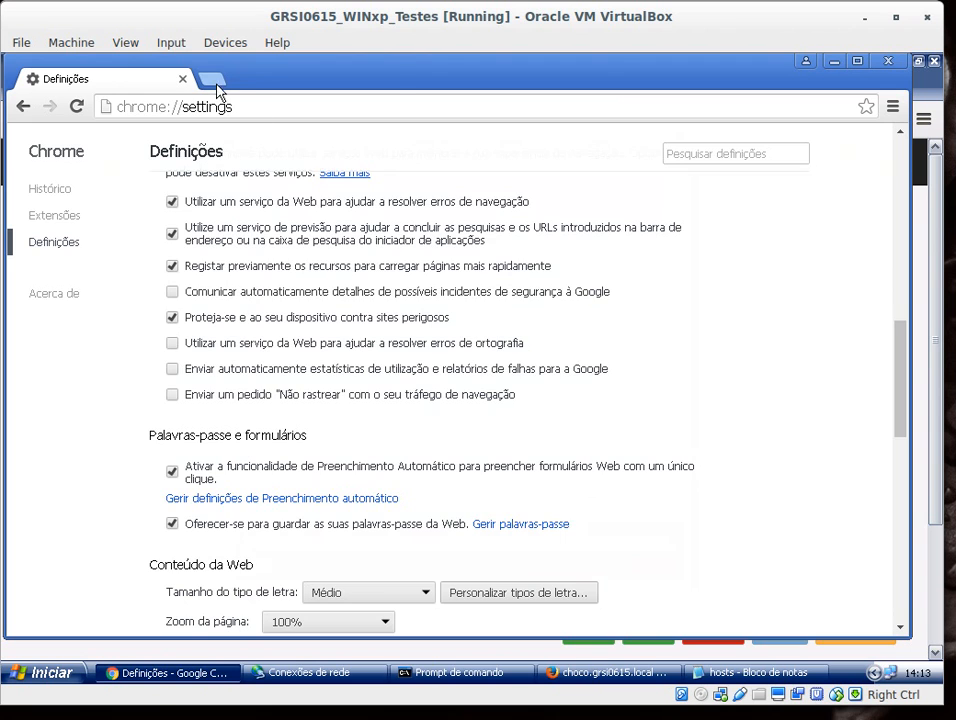
{"action": "left_click", "coordinate": [211, 79]}
{"action": "type", "text": "1"}
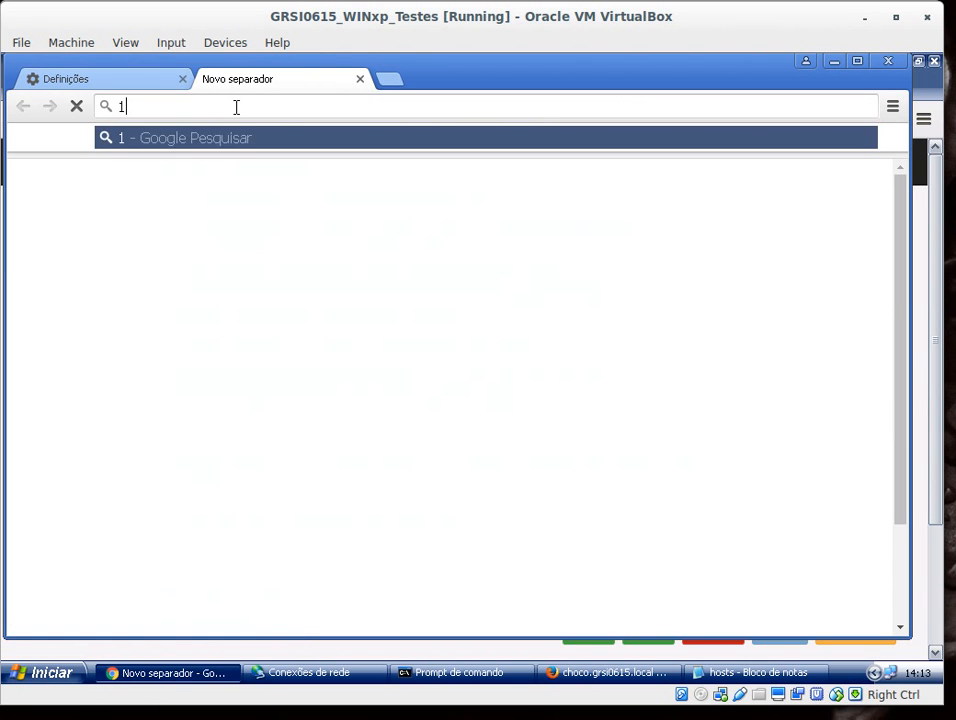
{"action": "type", "text": "92.168."}
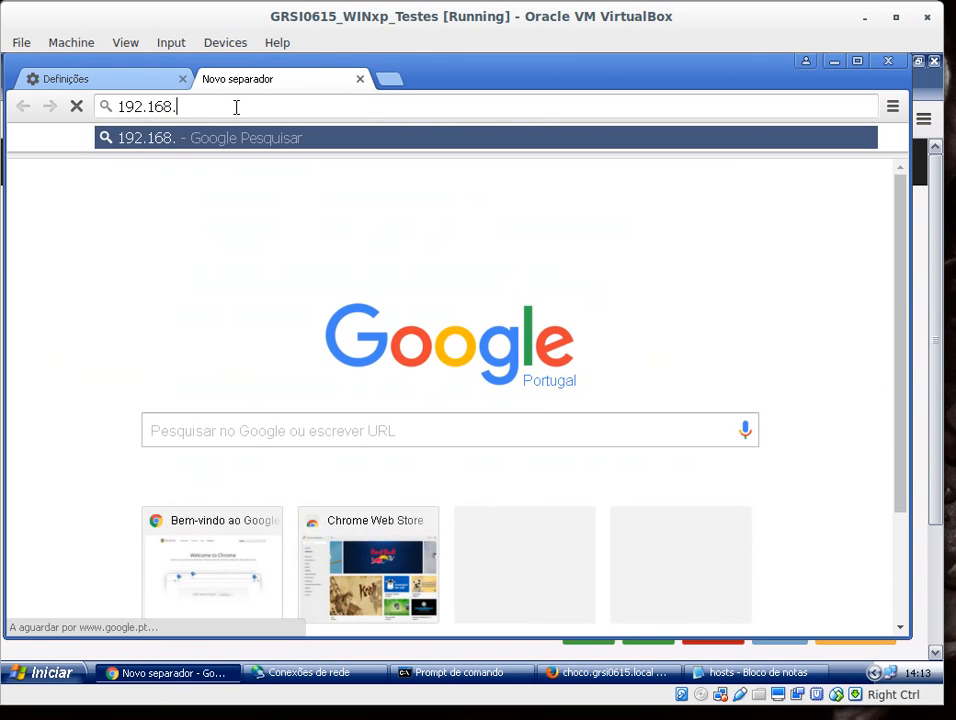
{"action": "type", "text": "250.106"}
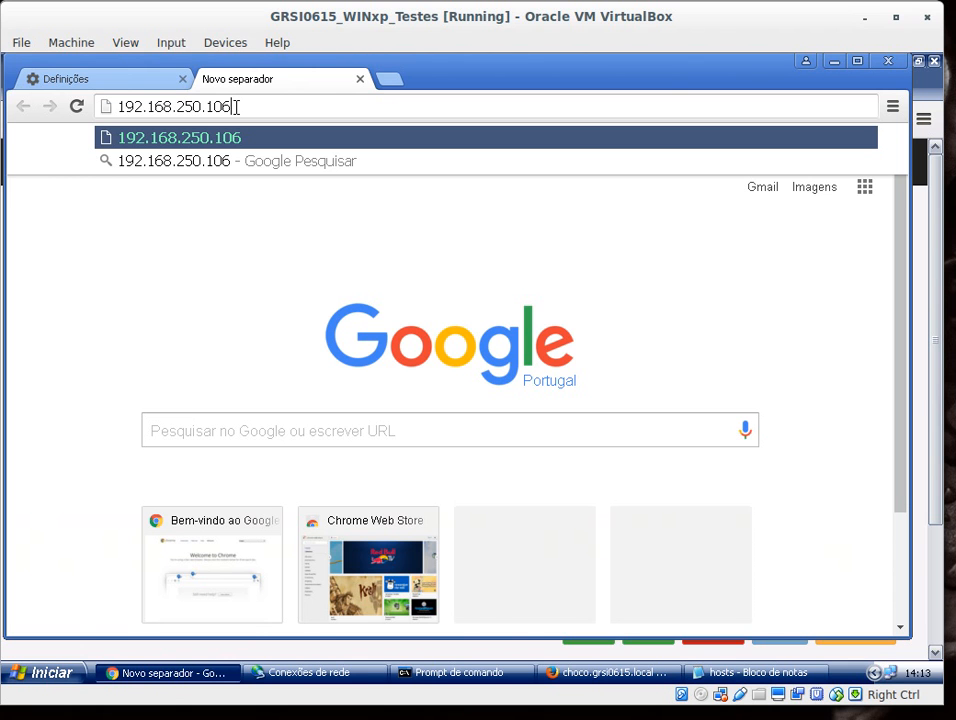
{"action": "key", "text": "Return"}
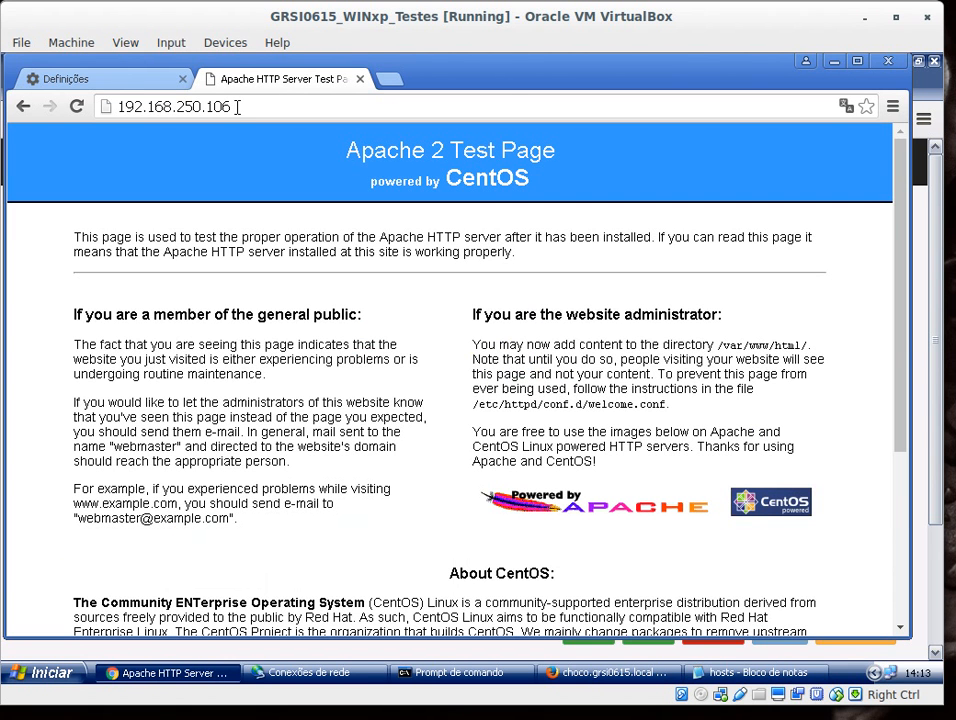
{"action": "left_click", "coordinate": [237, 107]}
{"action": "key", "text": "ctrl+c"}
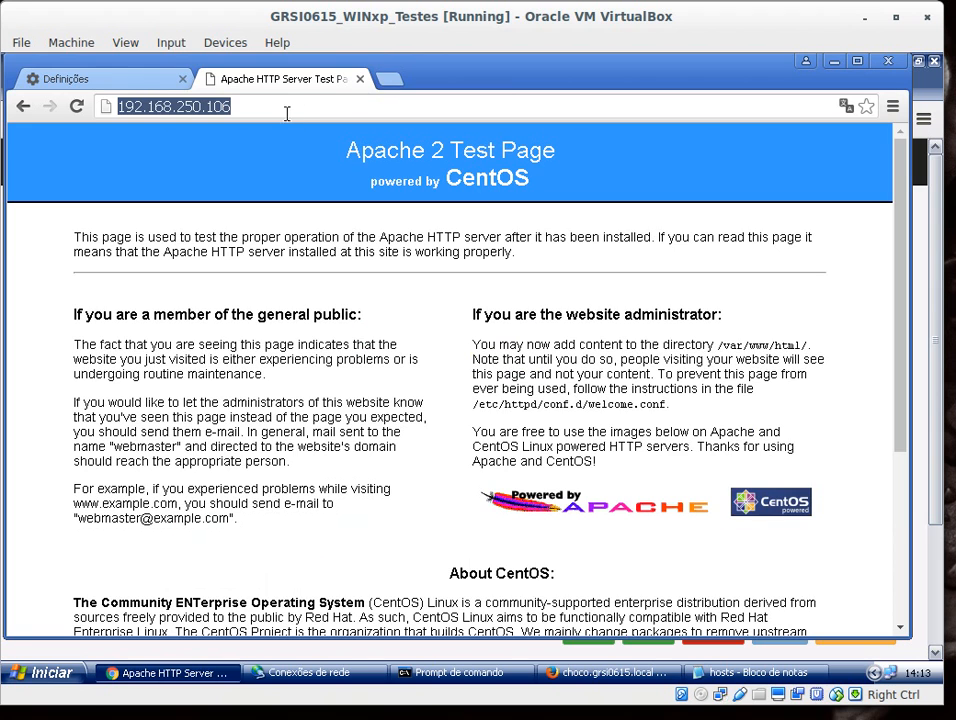
{"action": "left_click", "coordinate": [389, 80]}
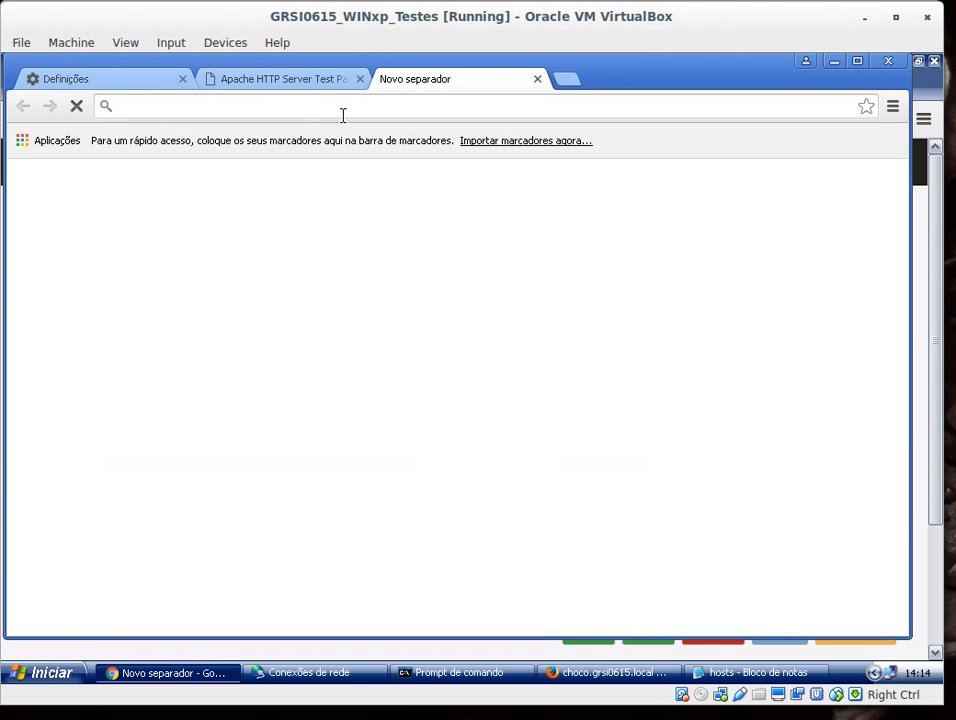
{"action": "key", "text": "ctrl+v"}
{"action": "key", "text": "BackSpace"}
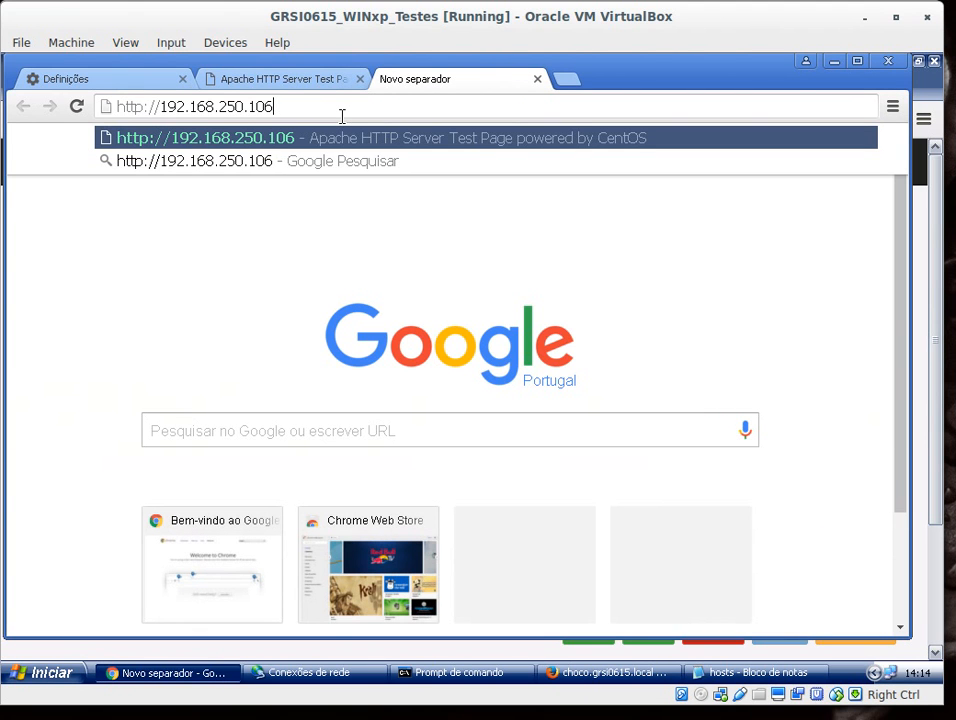
{"action": "type", "text": ":8080"}
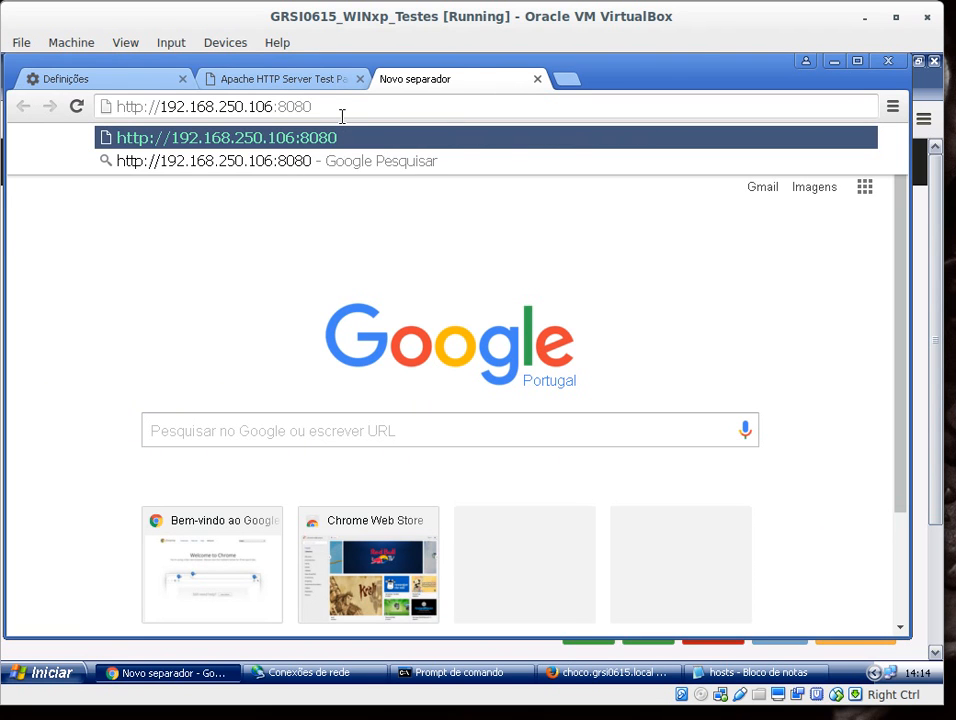
{"action": "key", "text": "Return"}
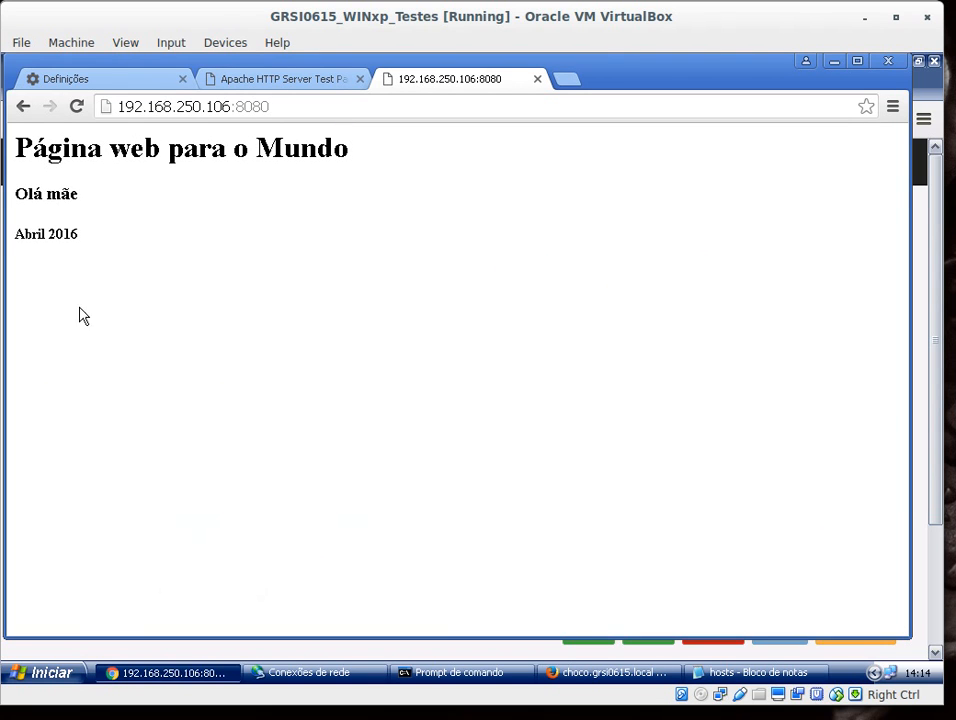